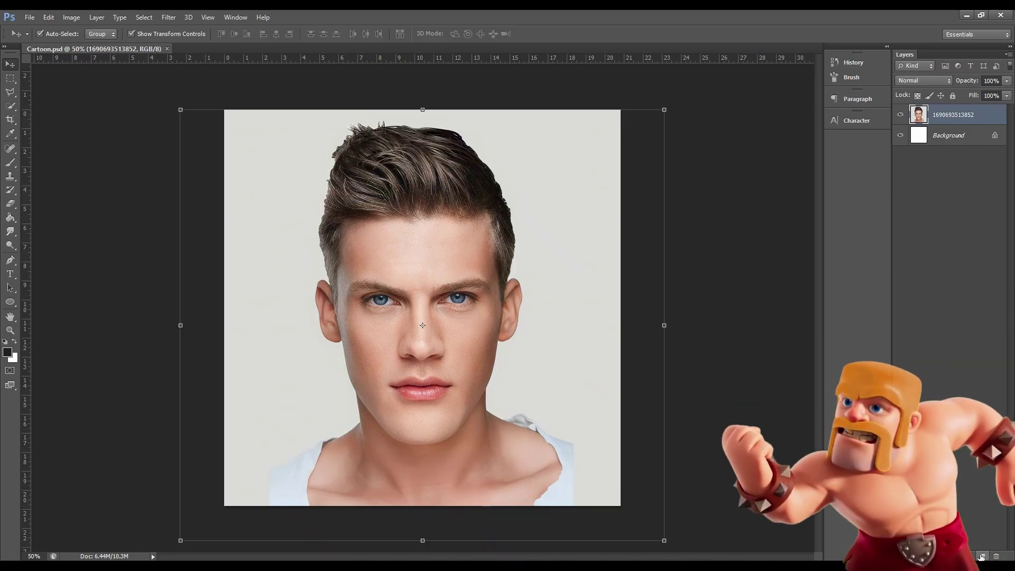
# Step: With the Pen tool in Shape mode, trace the front hairline and the left temple
pyautogui.click(10, 273)
pyautogui.press('p')
pyautogui.scroll(3, 403, 169)
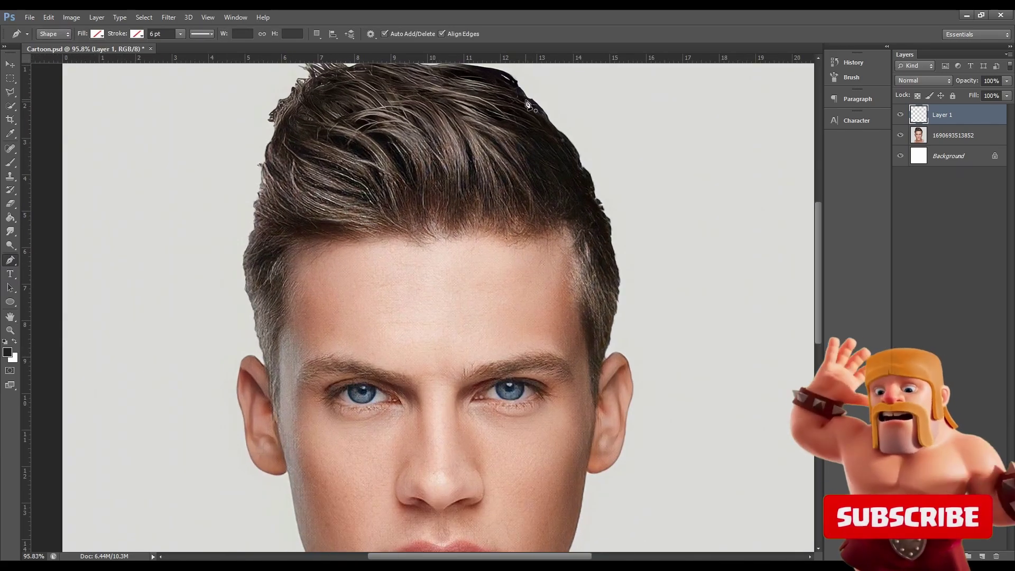
pyautogui.scroll(1, 478, 131)
pyautogui.scroll(1, 403, 308)
pyautogui.scroll(1, 415, 296)
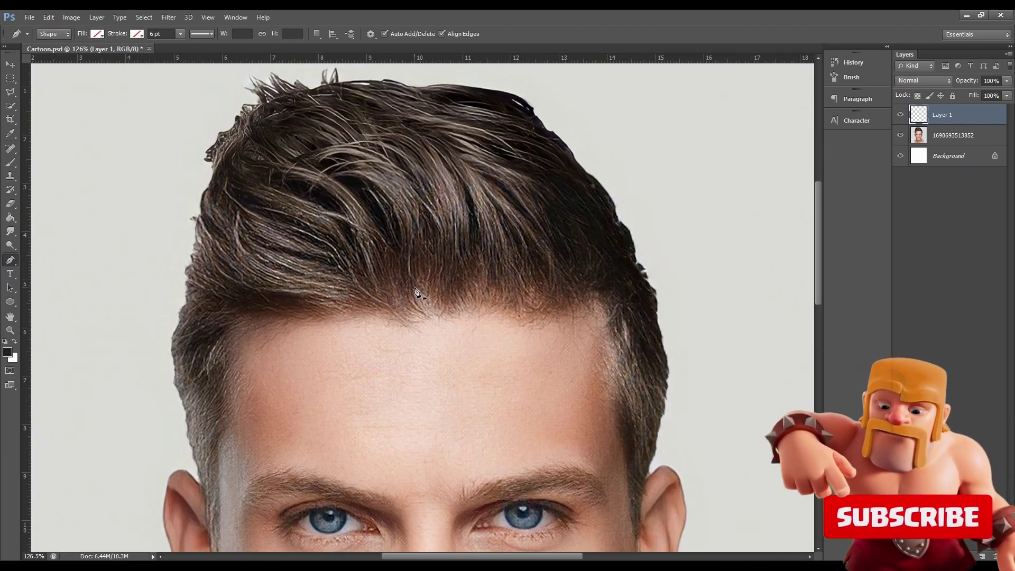
pyautogui.click(414, 288)
pyautogui.moveTo(436, 321)
pyautogui.mouseDown()
pyautogui.moveTo(454, 333)
pyautogui.moveTo(403, 294)
pyautogui.moveTo(327, 306)
pyautogui.mouseUp()
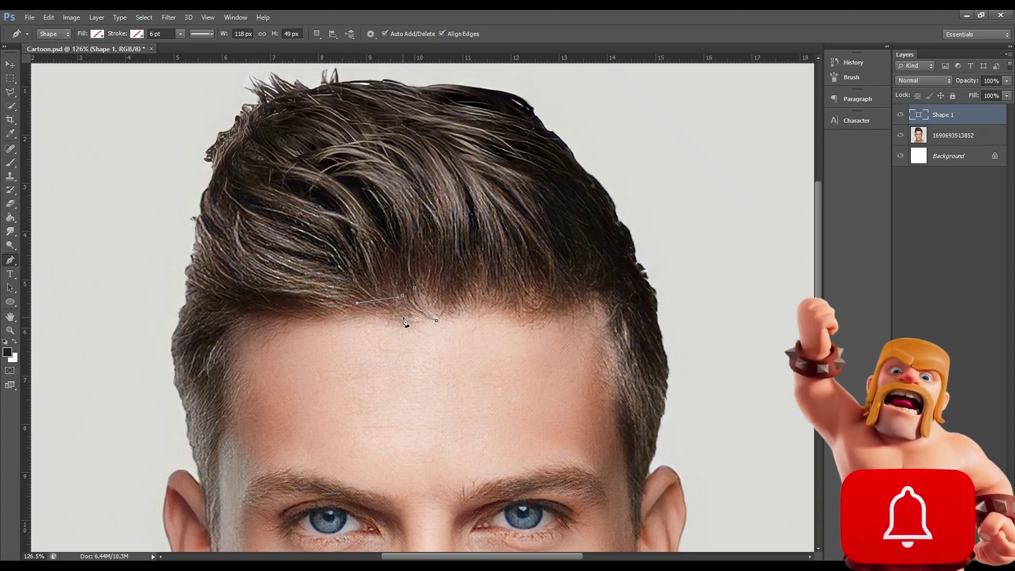
pyautogui.moveTo(251, 313); pyautogui.dragTo(230, 305)
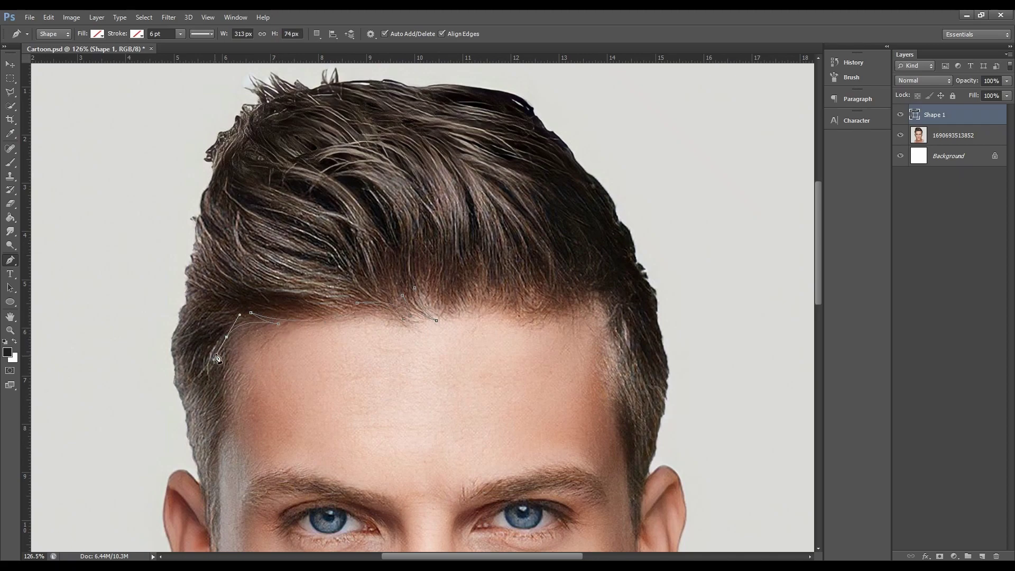
pyautogui.moveTo(256, 333); pyautogui.dragTo(254, 334)
pyautogui.moveTo(220, 417); pyautogui.dragTo(240, 389)
# Step: Continue the hair path down the left sideburn, over the top, and down the right edge
pyautogui.click(212, 460)
pyautogui.scroll(-2, 218, 543)
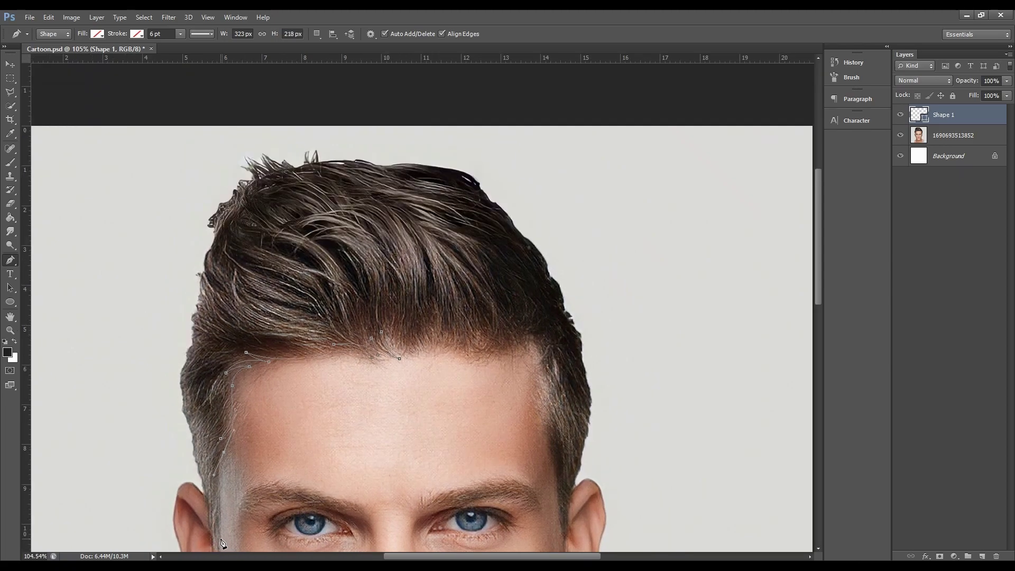
pyautogui.moveTo(220, 545); pyautogui.dragTo(214, 553)
pyautogui.moveTo(179, 377); pyautogui.dragTo(180, 351)
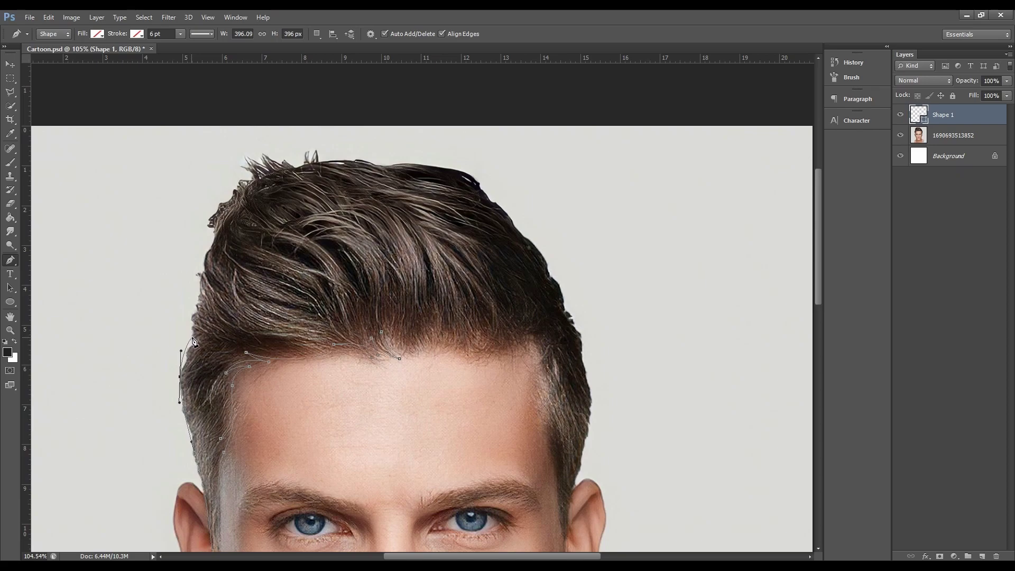
pyautogui.click(209, 248)
pyautogui.moveTo(231, 188); pyautogui.dragTo(293, 170)
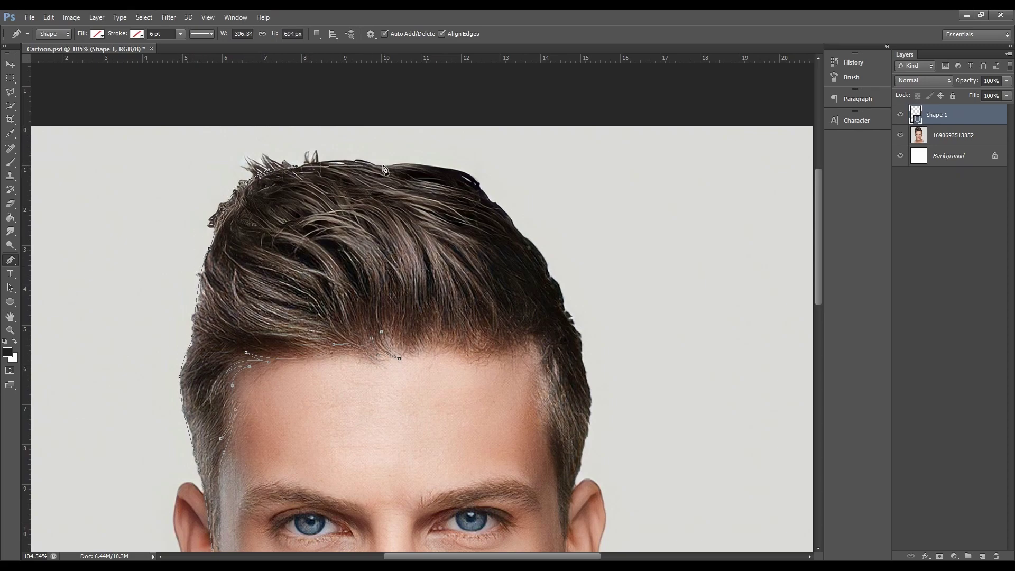
pyautogui.click(454, 170)
pyautogui.click(491, 201)
pyautogui.moveTo(548, 275); pyautogui.dragTo(568, 319)
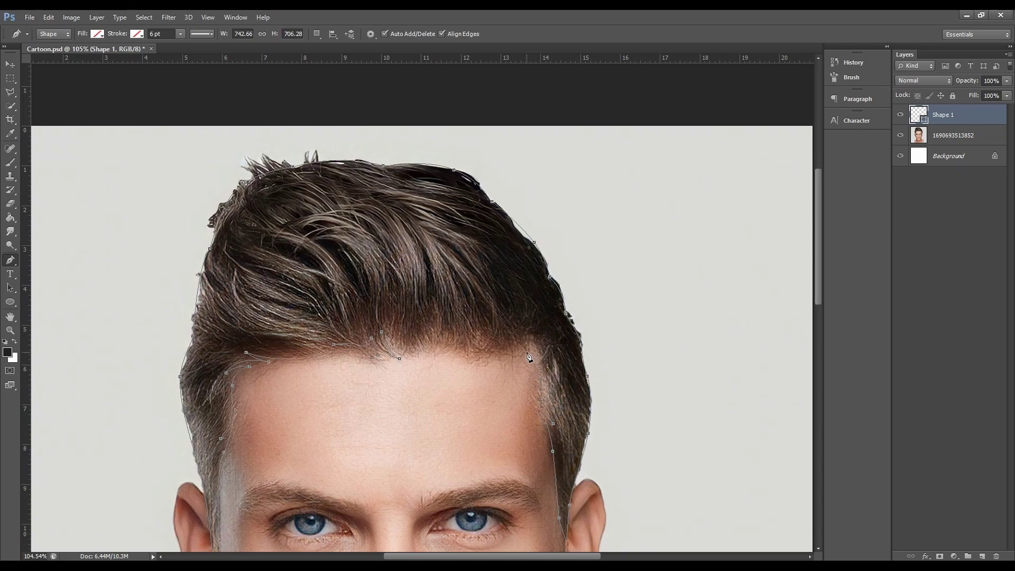
pyautogui.scroll(3, 526, 362)
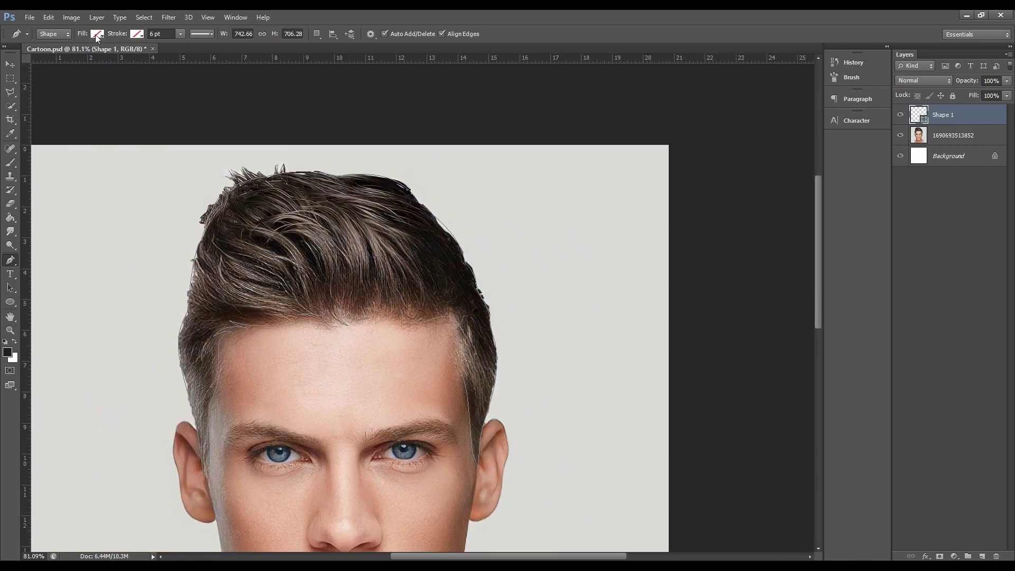
# Step: Fill the hair shape with dark reddish-brown #372321
pyautogui.click(97, 34)
pyautogui.click(149, 55)
pyautogui.click(436, 282)
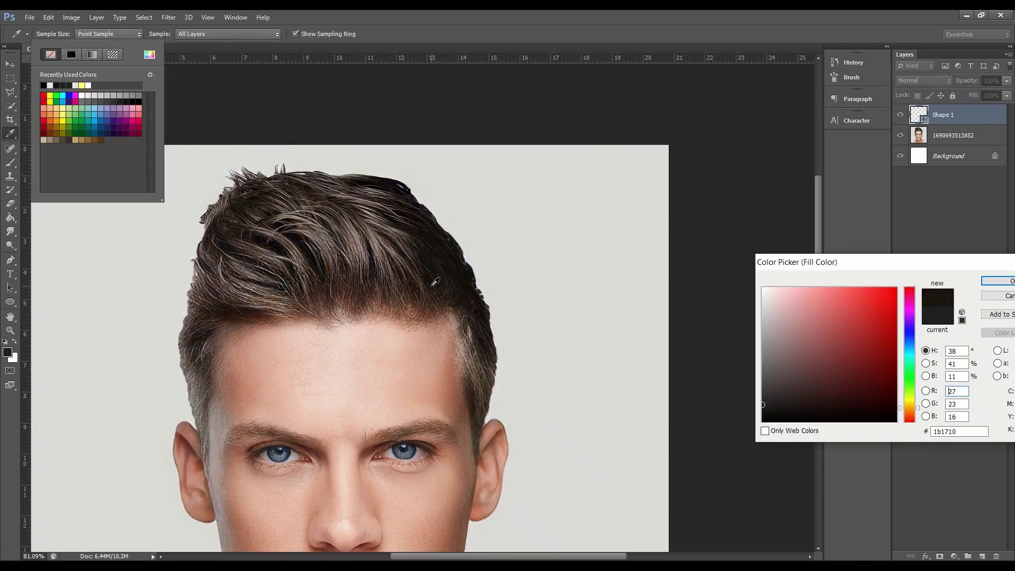
pyautogui.click(801, 396)
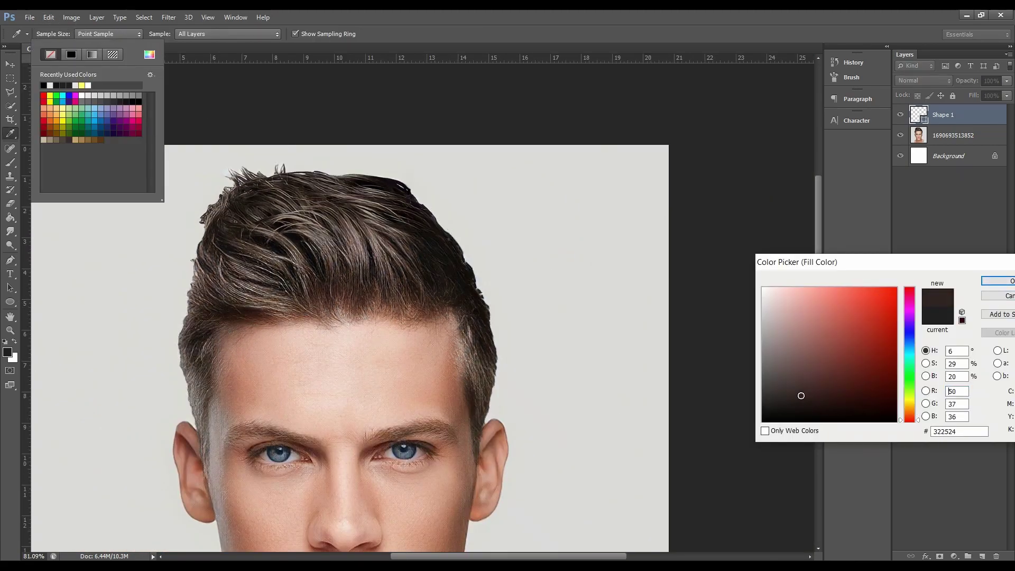
pyautogui.click(995, 280)
# Step: Toggle the hair shape against the photo and adjust a top-left hair anchor
pyautogui.click(952, 135)
pyautogui.hotkey('ctrl', '0')
pyautogui.click(900, 114)
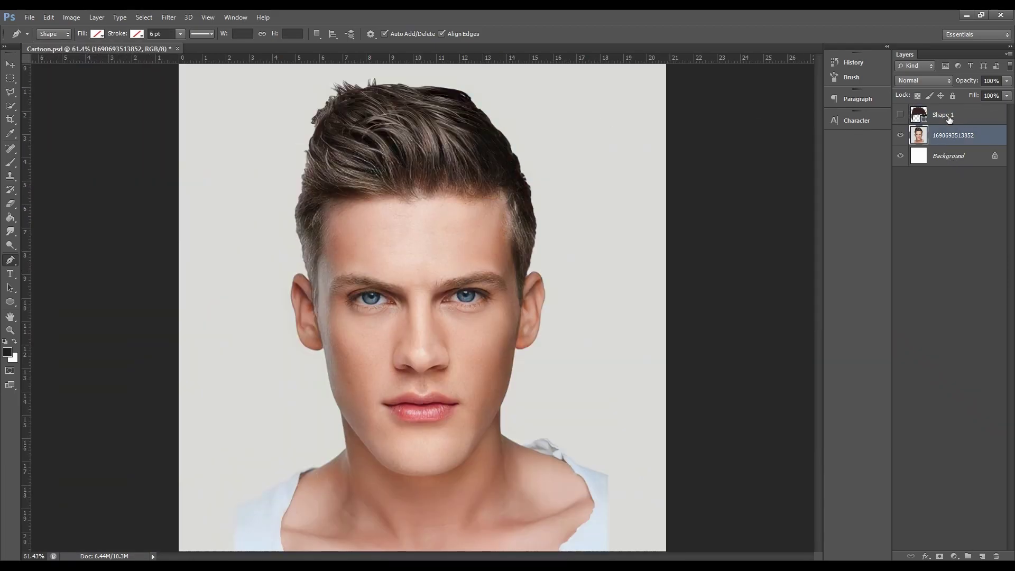
pyautogui.click(949, 117)
pyautogui.scroll(3, 342, 111)
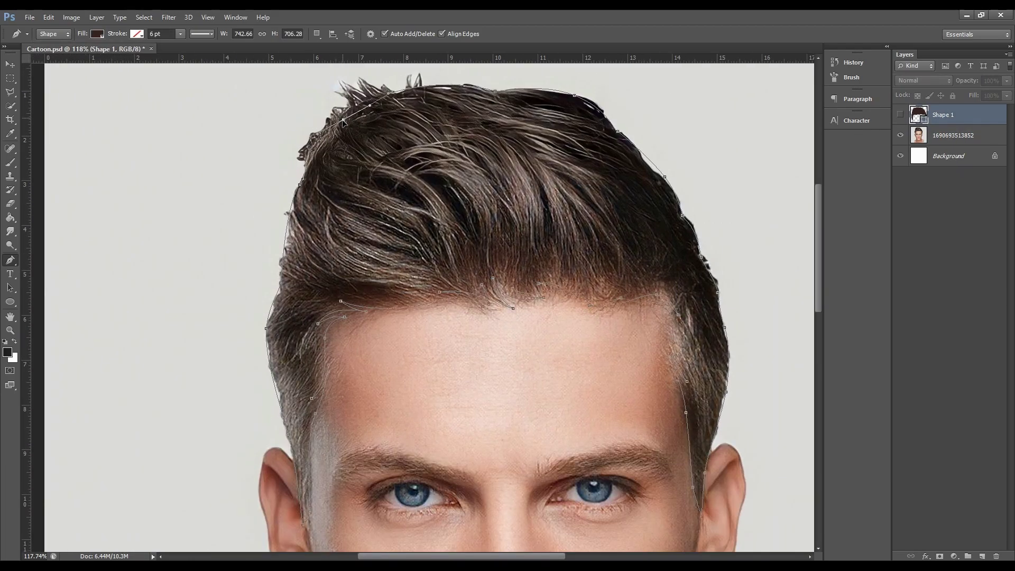
pyautogui.moveTo(340, 112); pyautogui.dragTo(340, 120)
pyautogui.click(900, 114)
pyautogui.click(952, 135)
pyautogui.scroll(-2, 395, 116)
# Step: Add a new empty layer inside a group, and place the eyebrow's first anchor
pyautogui.click(982, 556)
pyautogui.click(895, 156)
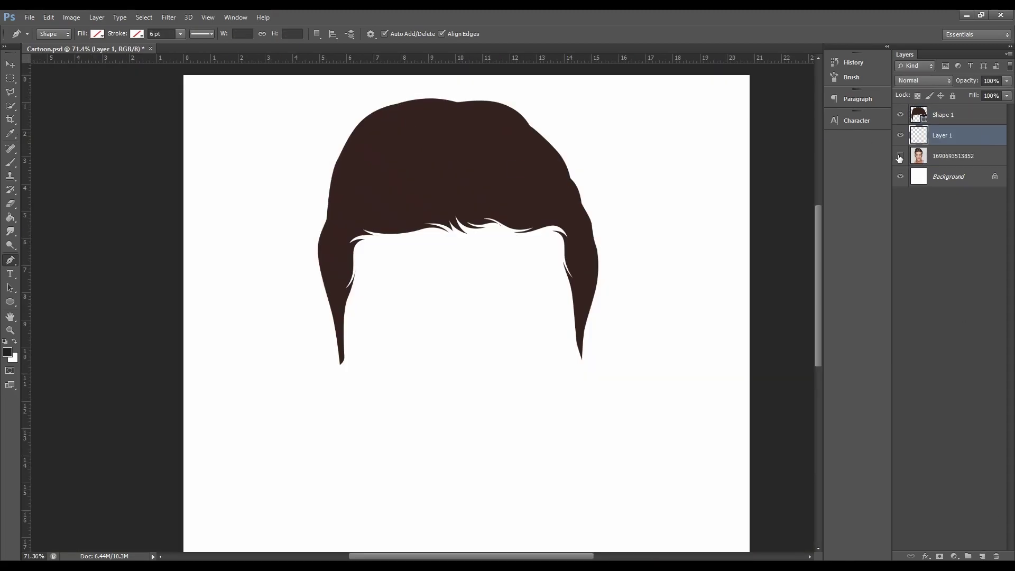
pyautogui.click(968, 556)
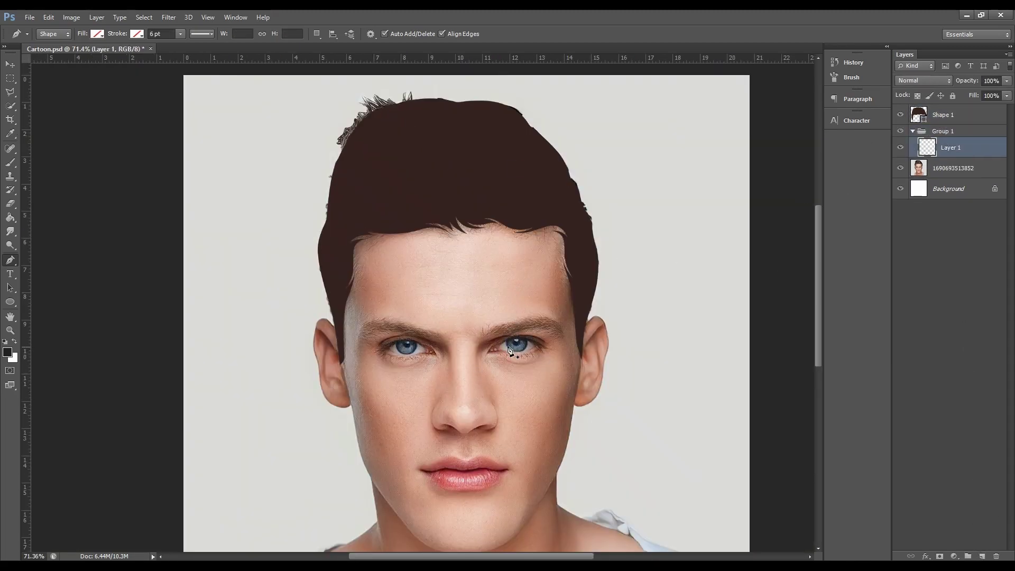
pyautogui.scroll(3, 445, 331)
pyautogui.scroll(2, 445, 332)
pyautogui.click(446, 331)
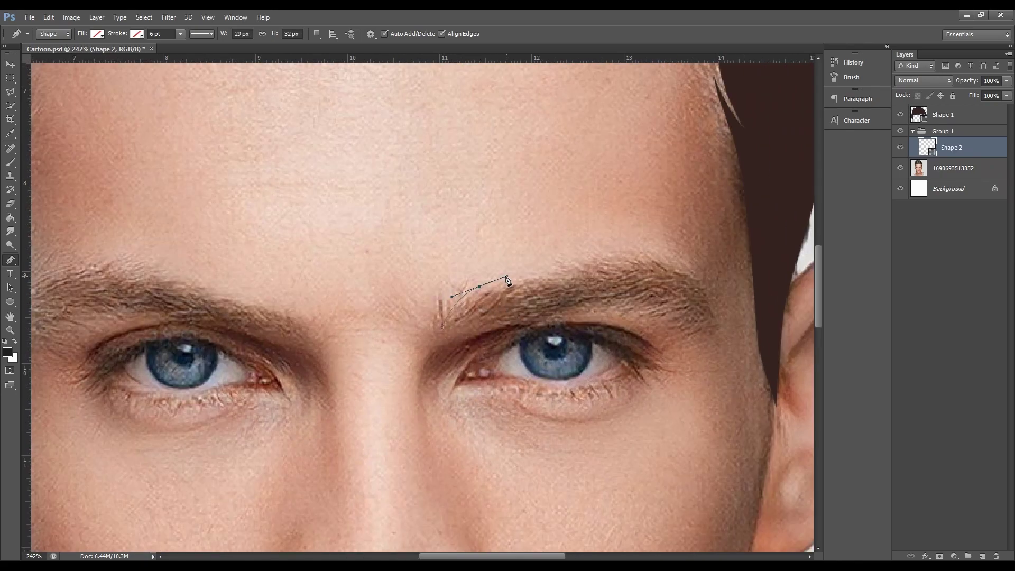
# Step: Trace the right-side eyebrow's top and lower edges with curved pen points
pyautogui.moveTo(507, 280); pyautogui.dragTo(563, 265)
pyautogui.moveTo(676, 293); pyautogui.dragTo(519, 271)
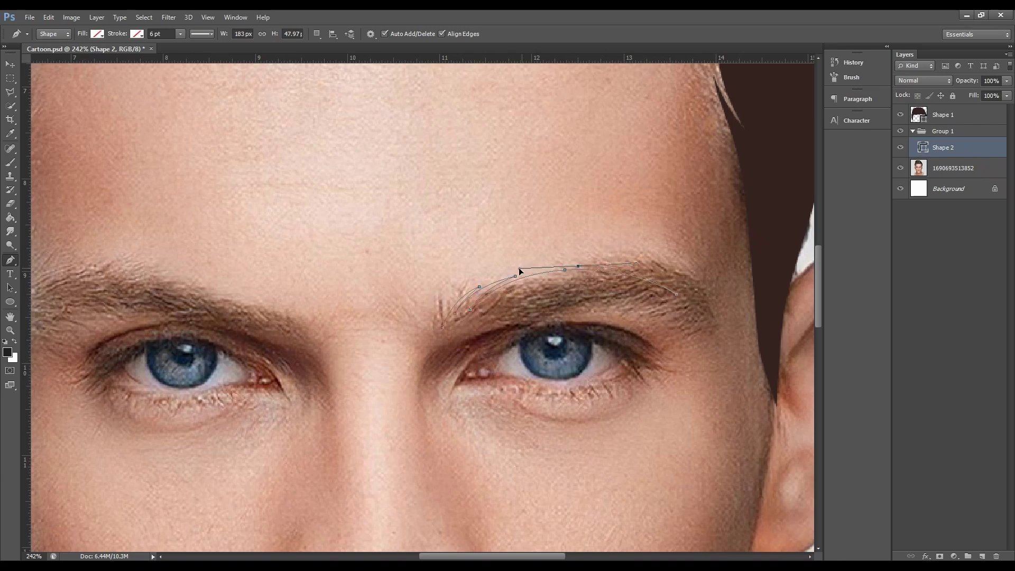
pyautogui.moveTo(708, 286); pyautogui.dragTo(715, 289)
pyautogui.moveTo(597, 299); pyautogui.dragTo(559, 300)
pyautogui.click(488, 328)
pyautogui.click(477, 328)
pyautogui.scroll(3, 478, 299)
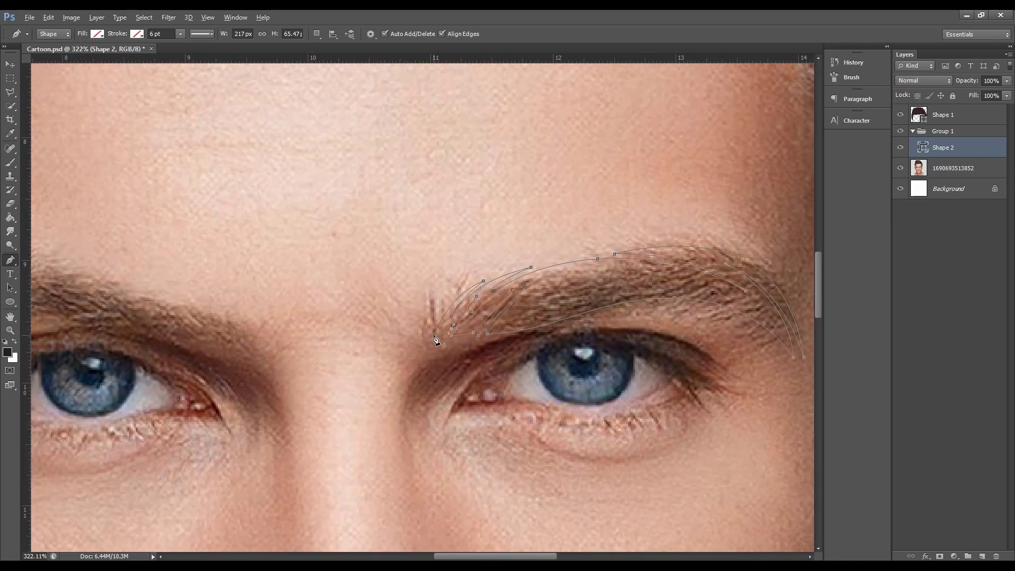
# Step: Fill the eyebrow shape with dark brown #4e2e1e and add a new empty layer
pyautogui.click(103, 34)
pyautogui.click(149, 55)
pyautogui.click(843, 380)
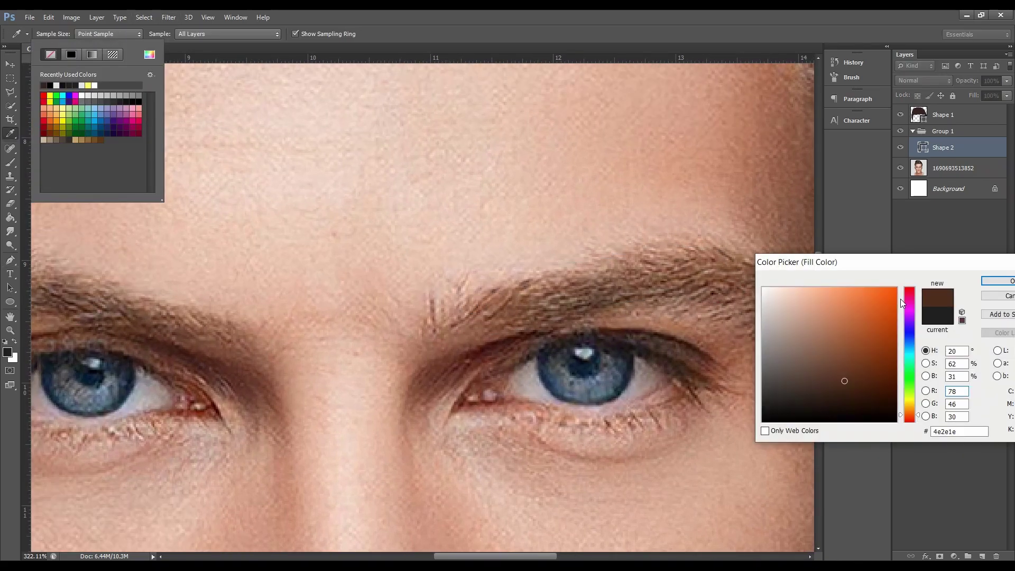
pyautogui.click(997, 284)
pyautogui.click(944, 172)
pyautogui.click(981, 556)
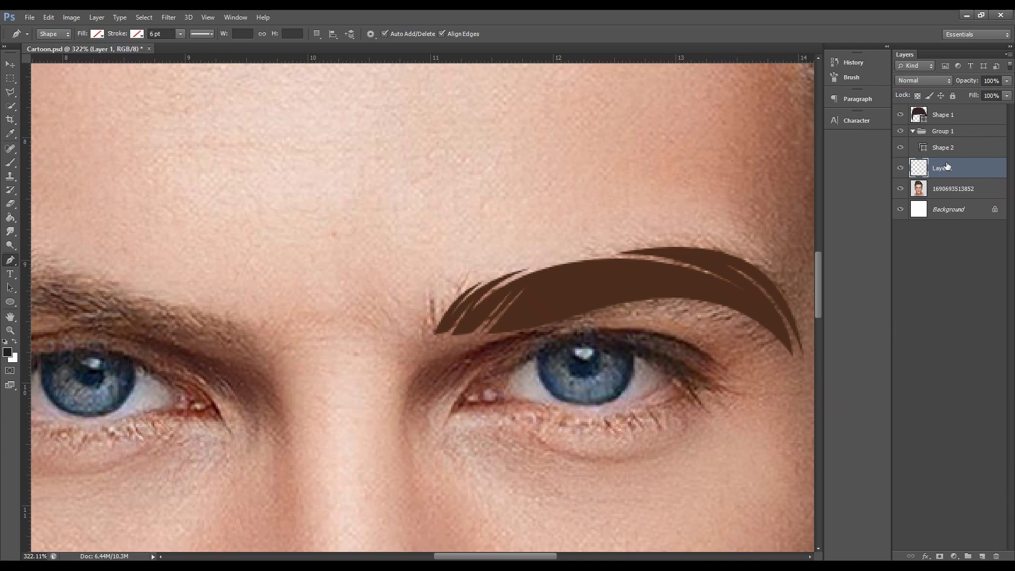
# Step: Trace and close the outer eyeliner outline around the right eye
pyautogui.click(722, 385)
pyautogui.click(669, 376)
pyautogui.moveTo(574, 347); pyautogui.dragTo(518, 352)
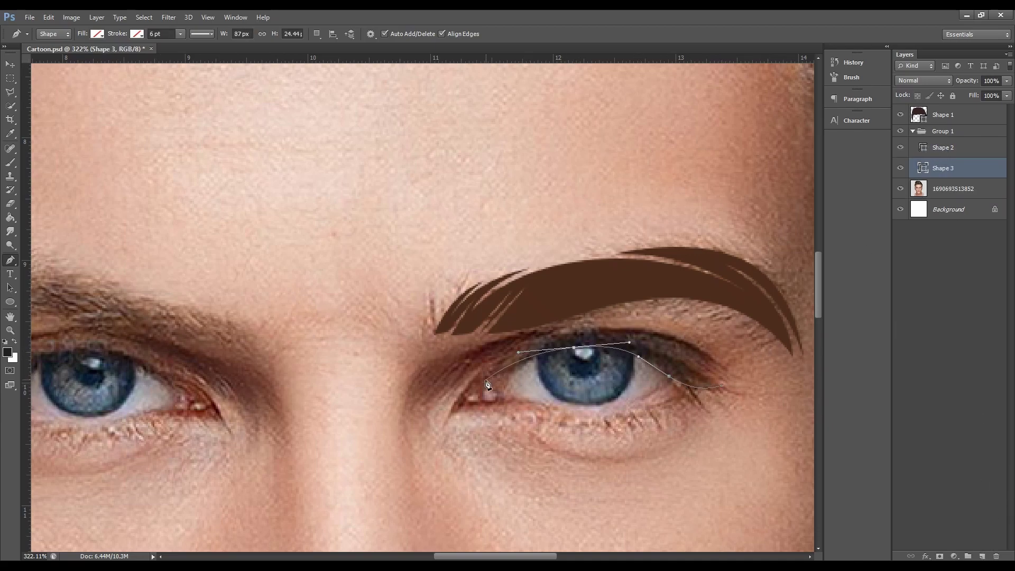
pyautogui.moveTo(477, 394); pyautogui.dragTo(475, 405)
pyautogui.moveTo(587, 333); pyautogui.dragTo(664, 337)
pyautogui.moveTo(722, 385); pyautogui.dragTo(754, 387)
# Step: Set Path Operations to Combine Shapes and trace the eyeliner's inner edge
pyautogui.click(317, 33)
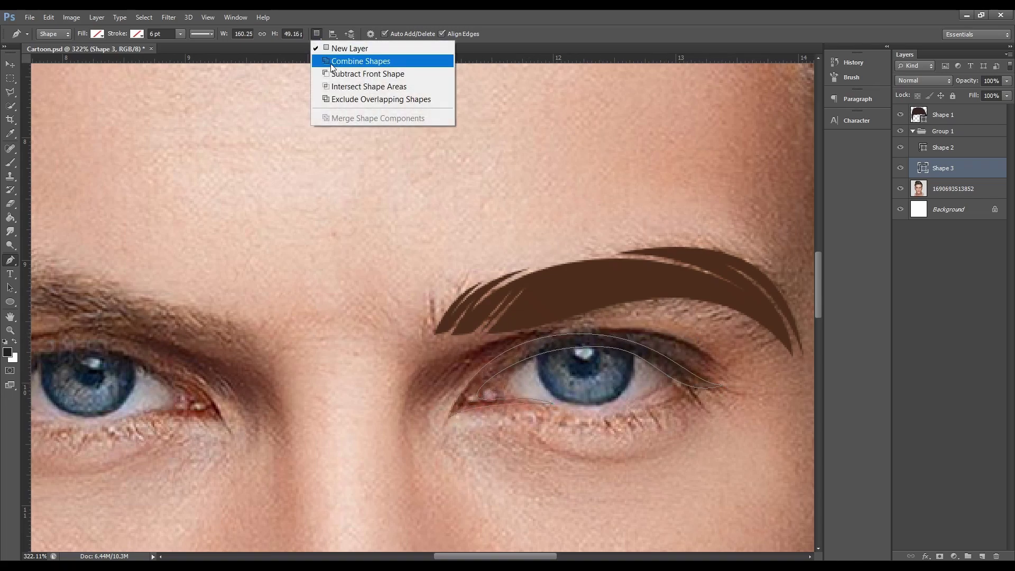
pyautogui.click(359, 62)
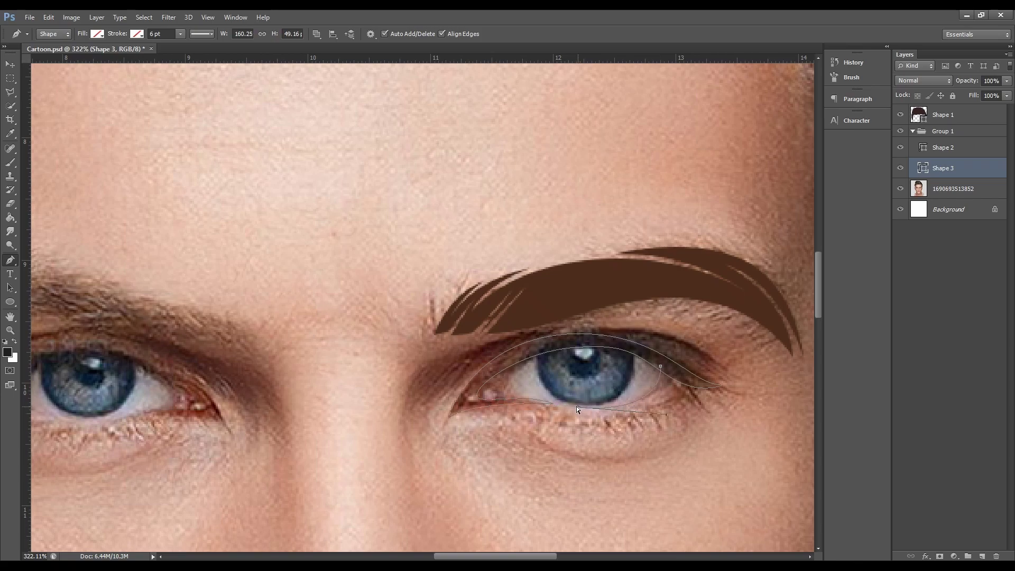
pyautogui.moveTo(667, 371); pyautogui.dragTo(680, 327)
pyautogui.click(709, 364)
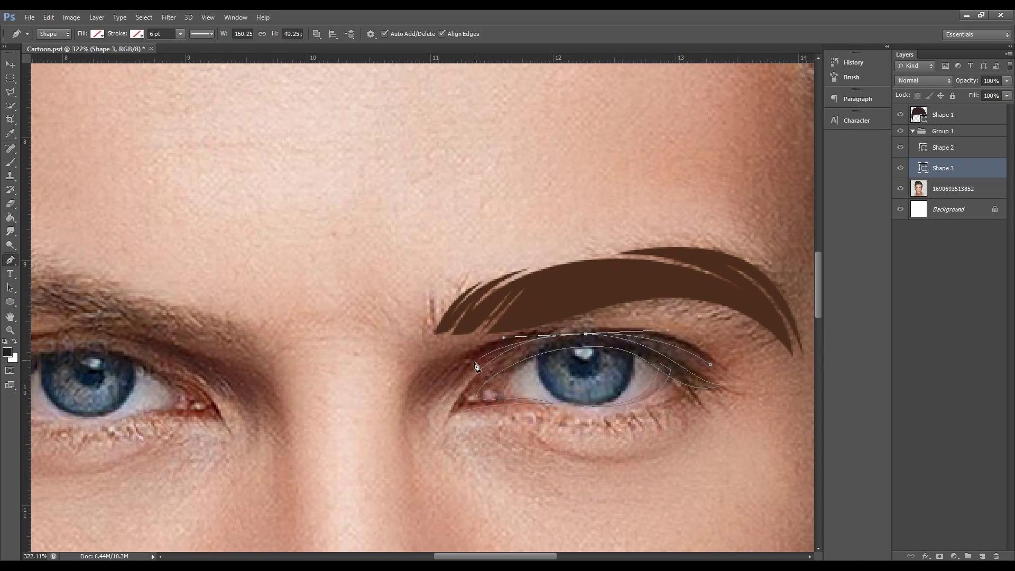
pyautogui.click(450, 382)
pyautogui.moveTo(581, 332); pyautogui.dragTo(664, 328)
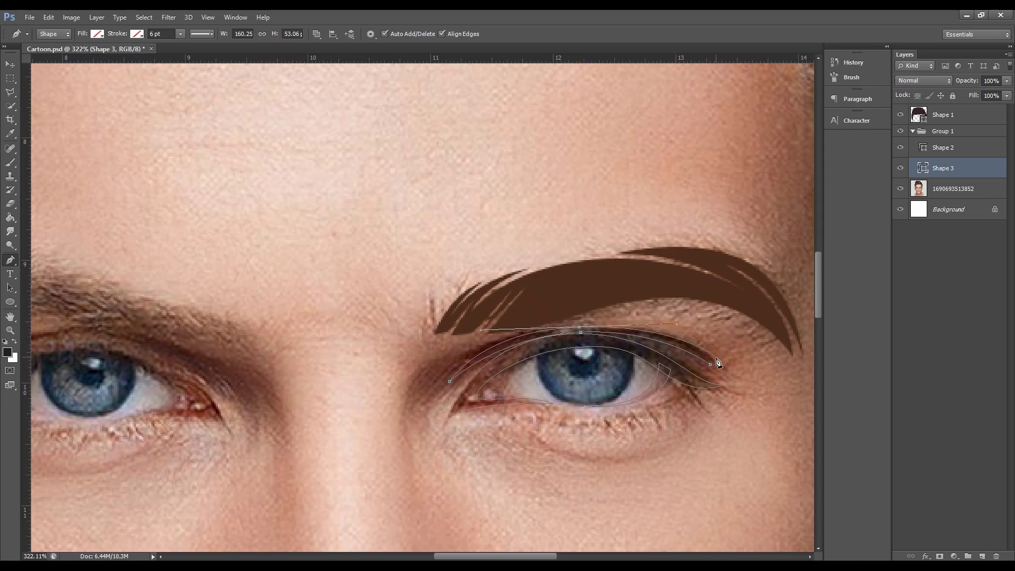
pyautogui.click(710, 365)
pyautogui.keyDown('ctrl'); pyautogui.click(555, 405); pyautogui.keyUp('ctrl')
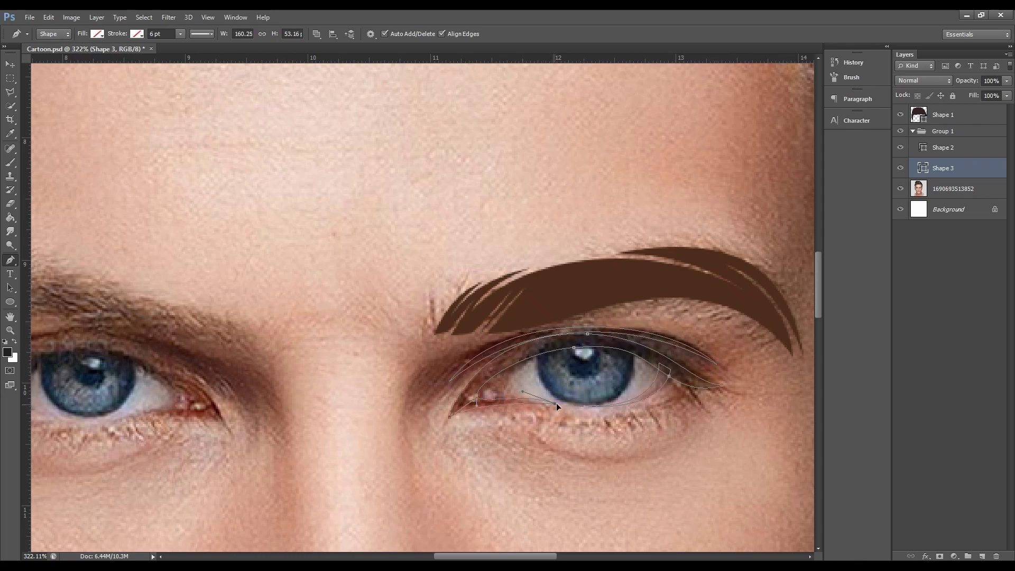
# Step: Fill the eyeliner shape black and add a new empty layer above the photo
pyautogui.click(97, 33)
pyautogui.click(50, 92)
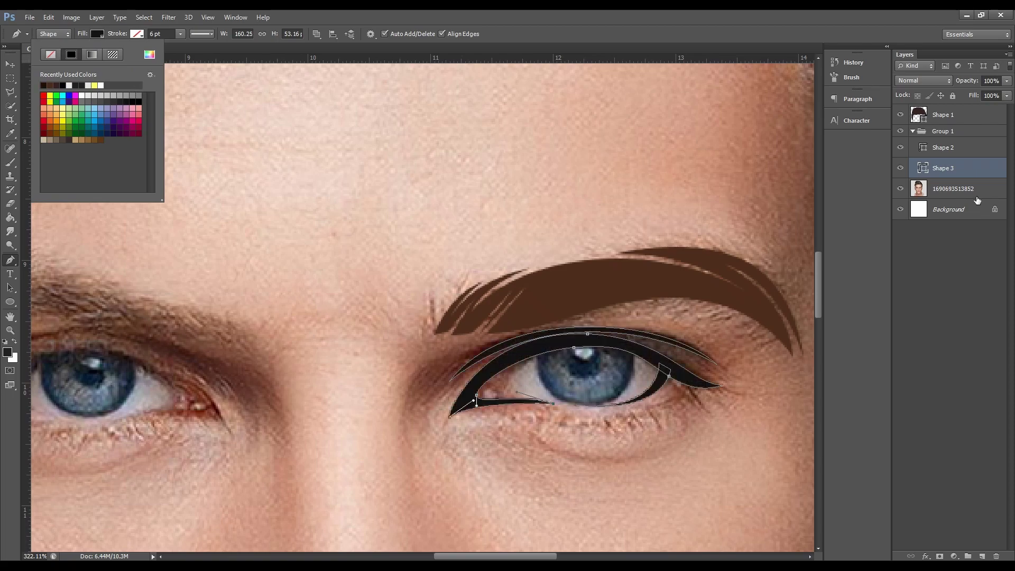
pyautogui.click(951, 188)
pyautogui.click(982, 556)
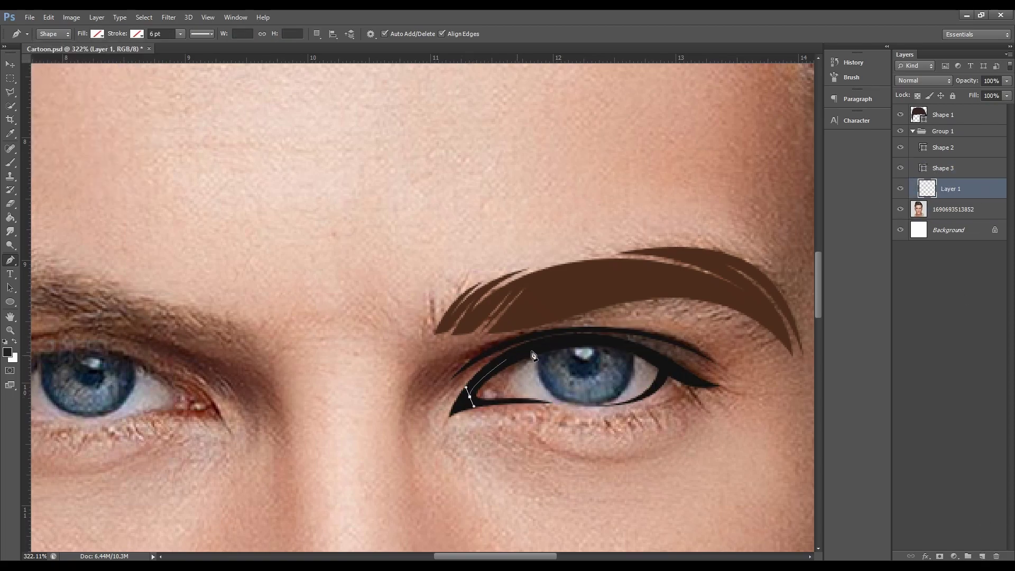
# Step: Trace the eye-white outline and fill it white
pyautogui.moveTo(570, 338); pyautogui.dragTo(608, 341)
pyautogui.moveTo(665, 369); pyautogui.dragTo(655, 386)
pyautogui.moveTo(595, 405); pyautogui.dragTo(560, 405)
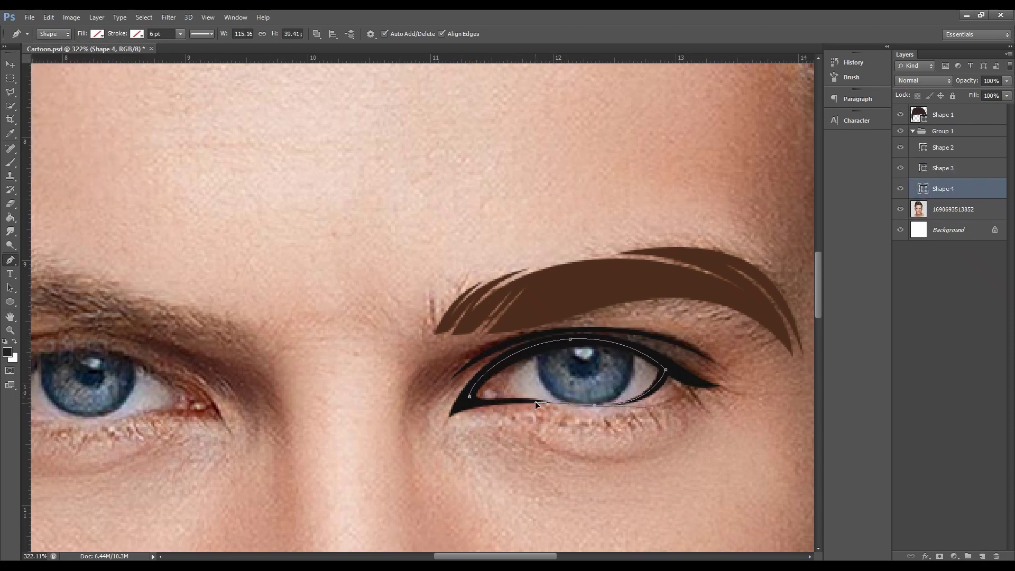
pyautogui.click(469, 396)
pyautogui.click(97, 34)
pyautogui.click(44, 85)
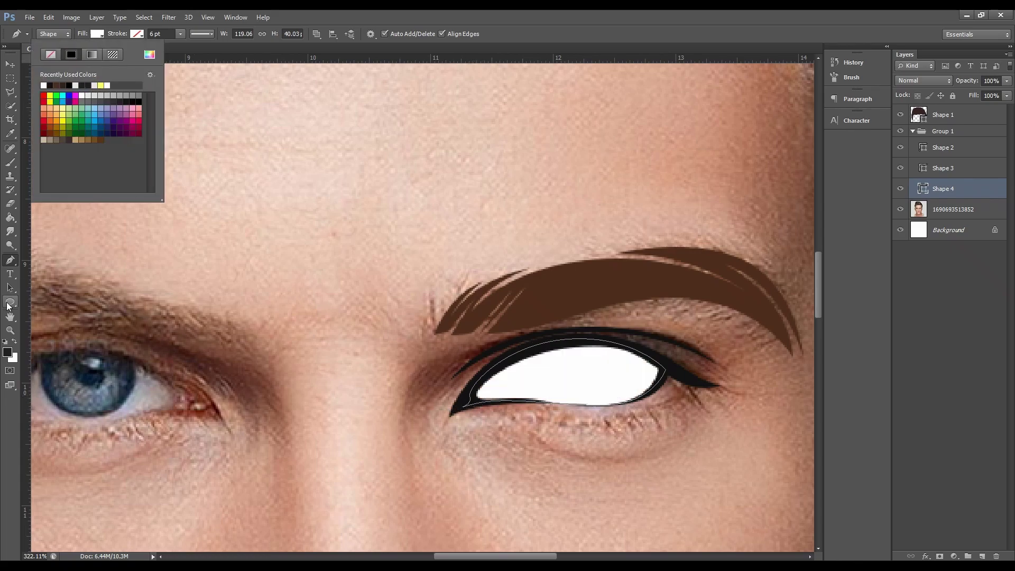
# Step: Draw an ellipse over the iris and fill it black
pyautogui.click(9, 303)
pyautogui.click(982, 556)
pyautogui.click(900, 209)
pyautogui.moveTo(537, 321); pyautogui.dragTo(633, 409)
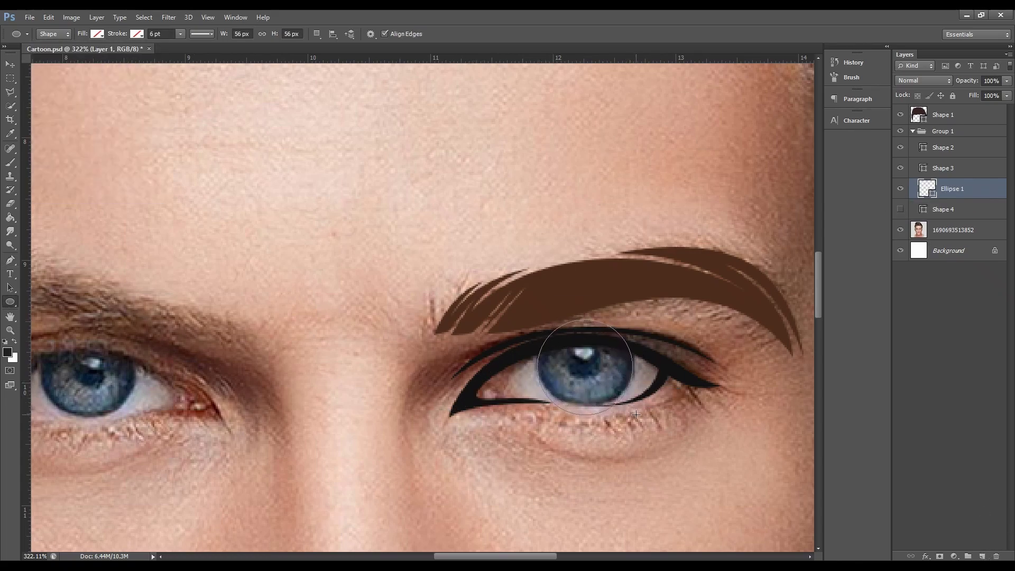
pyautogui.click(97, 34)
pyautogui.click(154, 72)
pyautogui.click(560, 366)
pyautogui.click(997, 278)
pyautogui.press('Return')
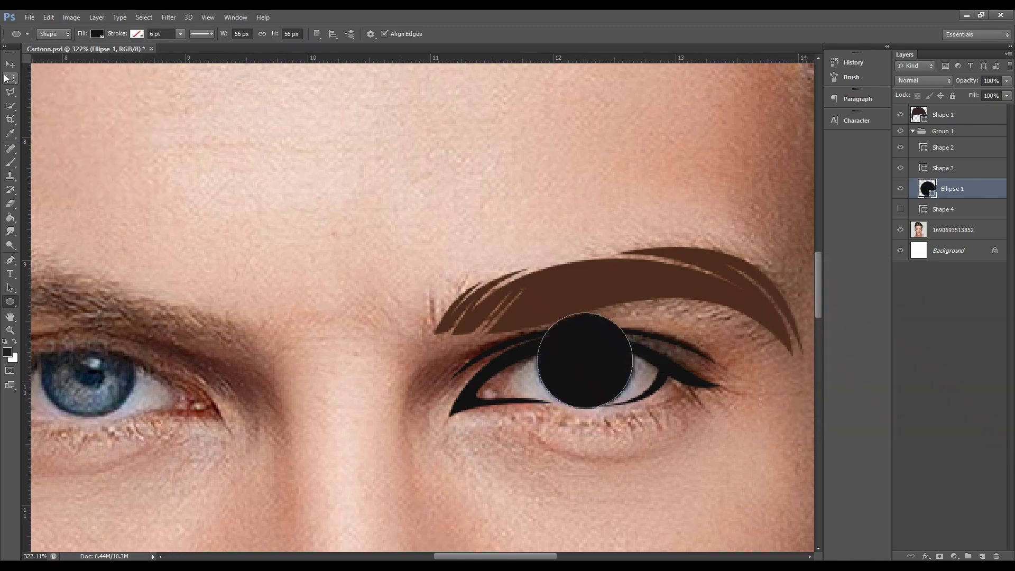
# Step: Duplicate the Ellipse 1 layer
pyautogui.click(10, 64)
pyautogui.rightClick(961, 189)
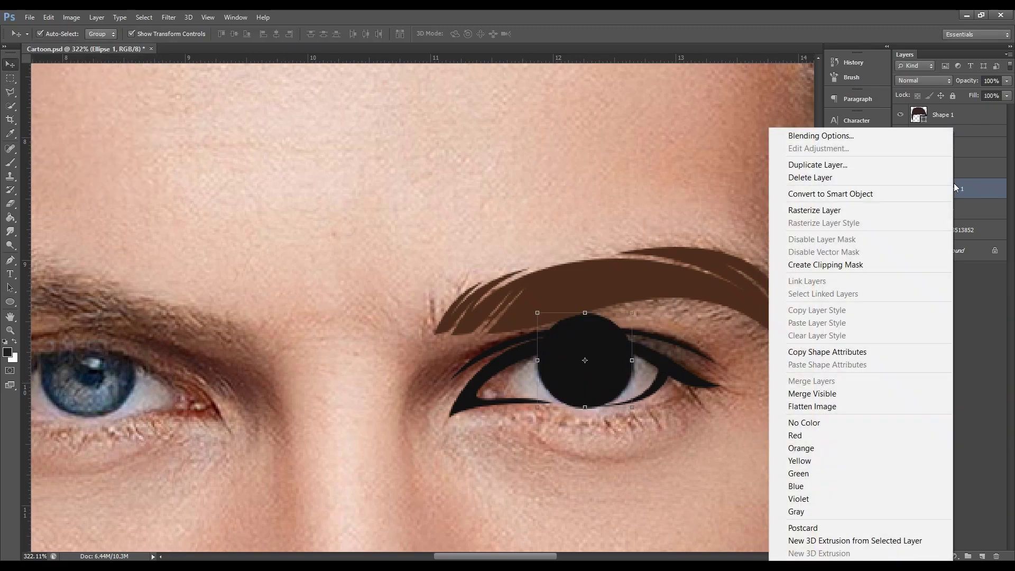
pyautogui.press('Escape')
pyautogui.rightClick(953, 225)
pyautogui.click(811, 165)
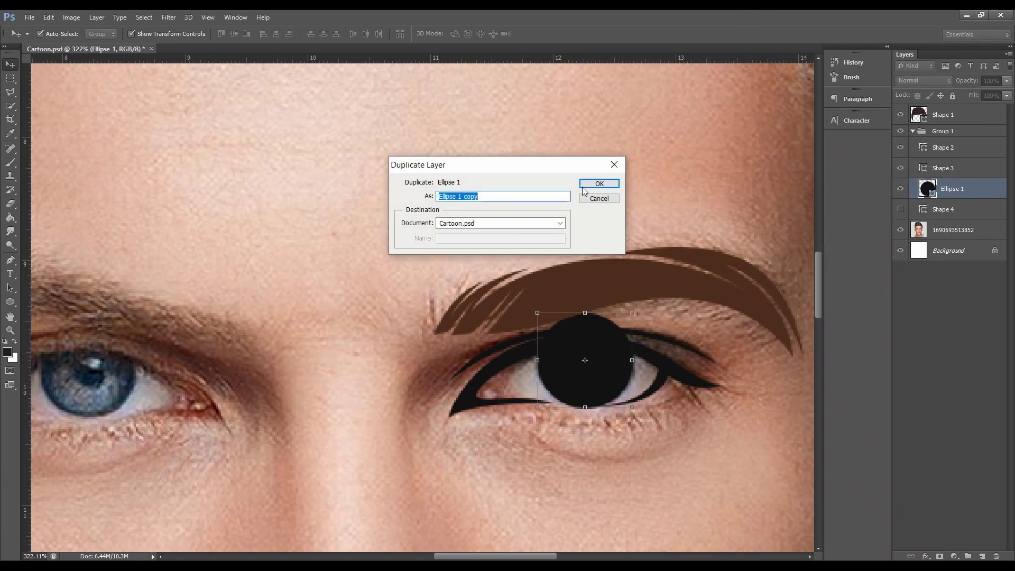
pyautogui.press('Return')
# Step: Recolour the copied circle grey-blue from the real iris and shrink it to leave a black rim
pyautogui.doubleClick(926, 188)
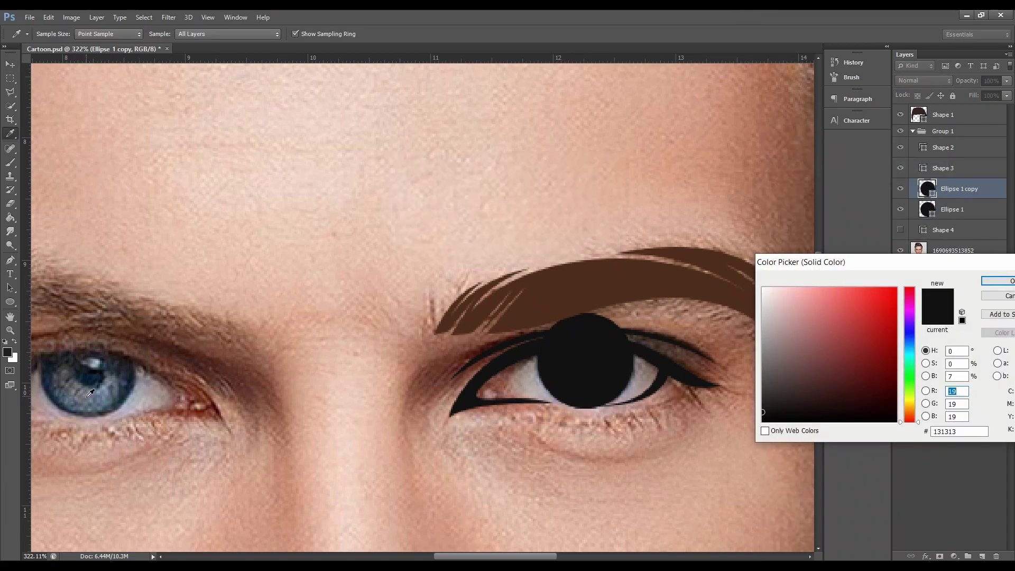
pyautogui.click(109, 391)
pyautogui.click(998, 281)
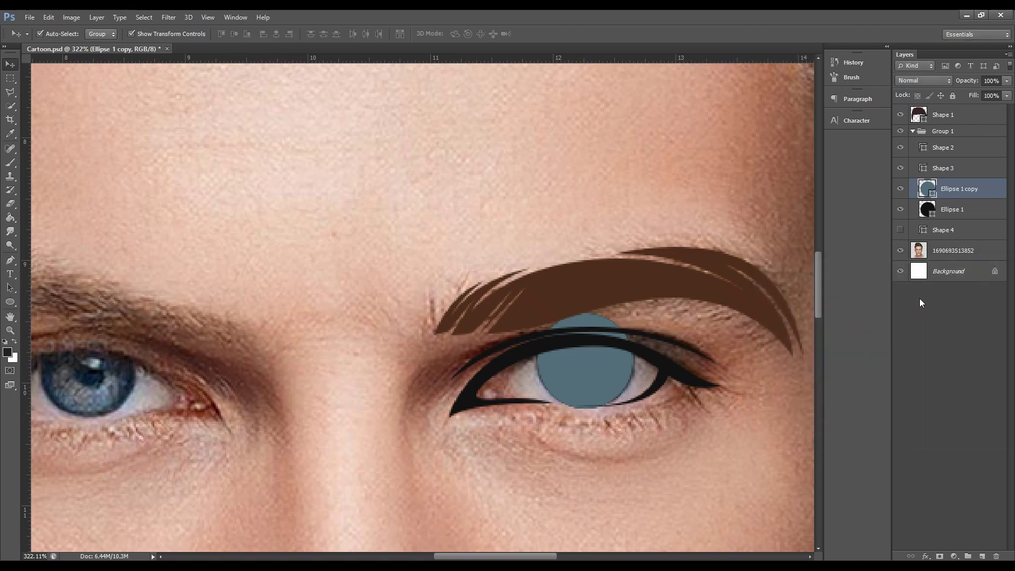
pyautogui.doubleClick(929, 191)
pyautogui.moveTo(800, 356); pyautogui.dragTo(791, 345)
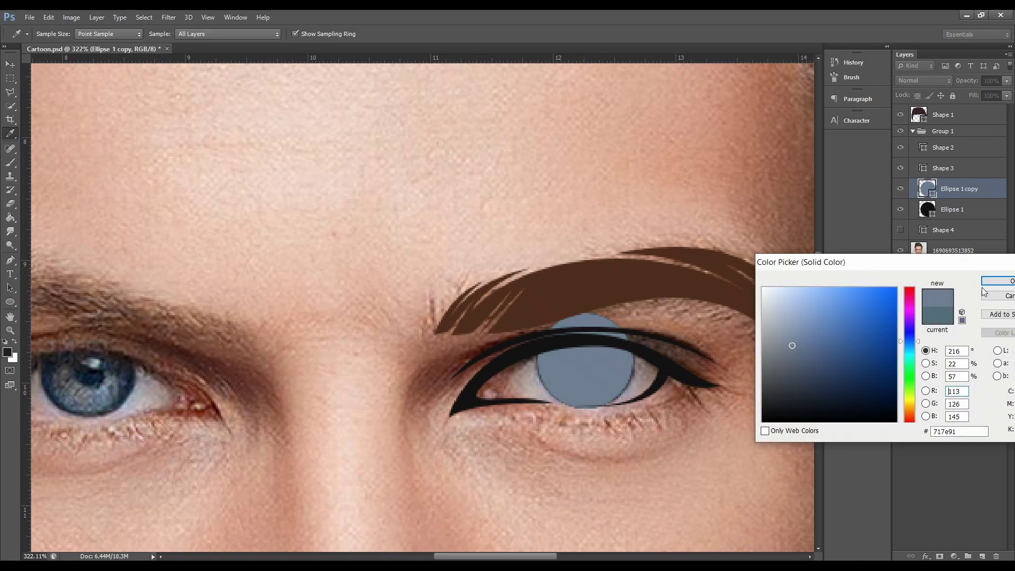
pyautogui.click(999, 281)
pyautogui.hotkey('ctrl', 't')
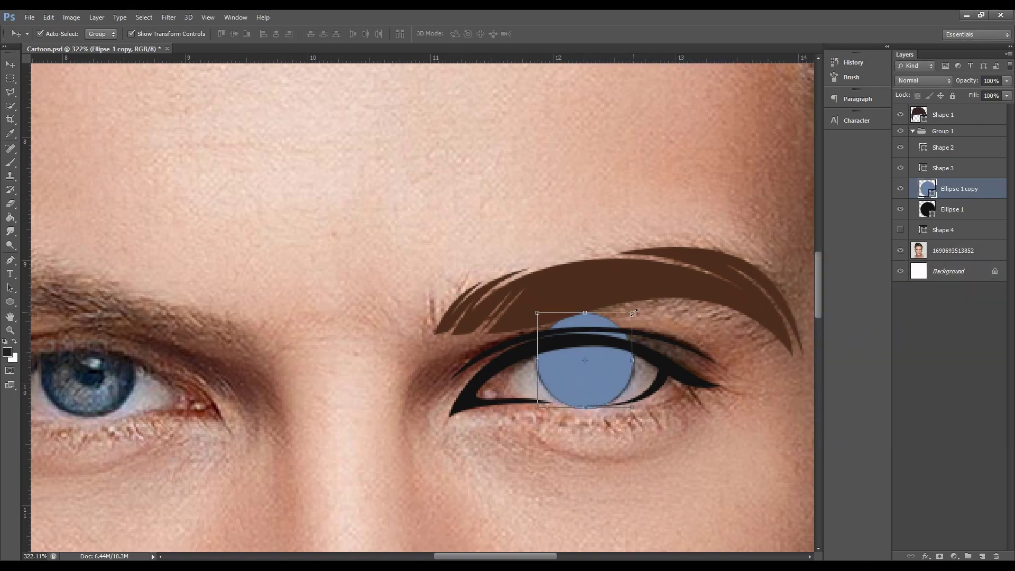
pyautogui.moveTo(538, 406); pyautogui.dragTo(542, 404)
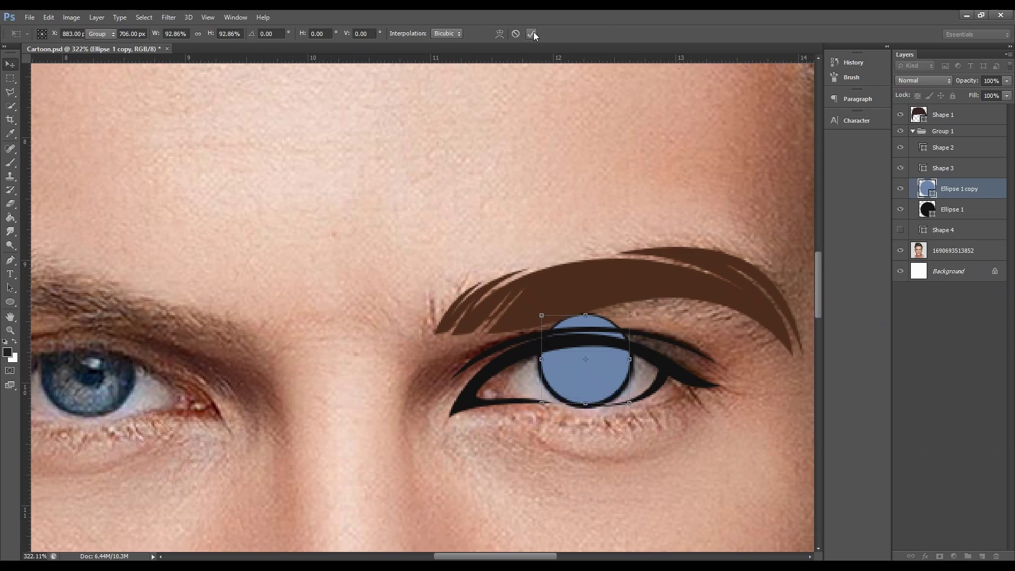
pyautogui.click(531, 33)
# Step: Draw a small black pupil ellipse over the real pupil
pyautogui.click(9, 301)
pyautogui.click(982, 556)
pyautogui.click(900, 209)
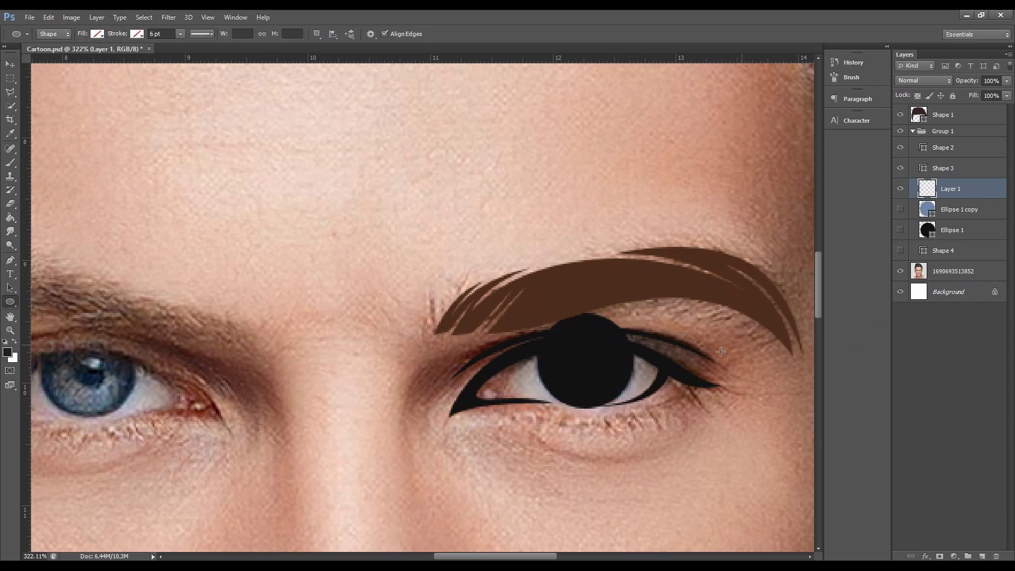
pyautogui.click(900, 230)
pyautogui.moveTo(561, 339); pyautogui.dragTo(604, 381)
pyautogui.click(97, 33)
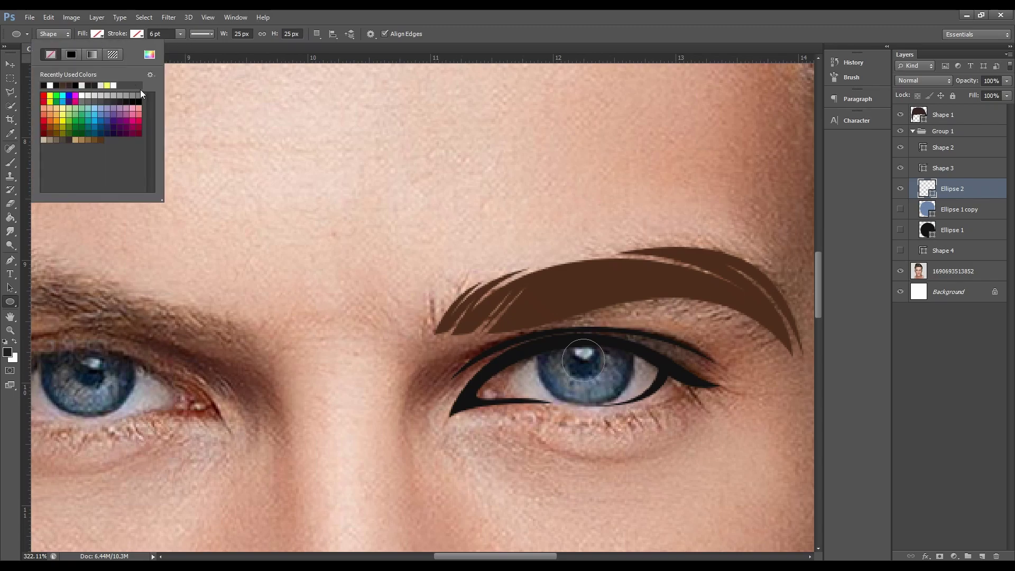
pyautogui.click(982, 557)
# Step: Draw a tiny highlight ellipse on the eye and show the hidden eye layers
pyautogui.click(900, 209)
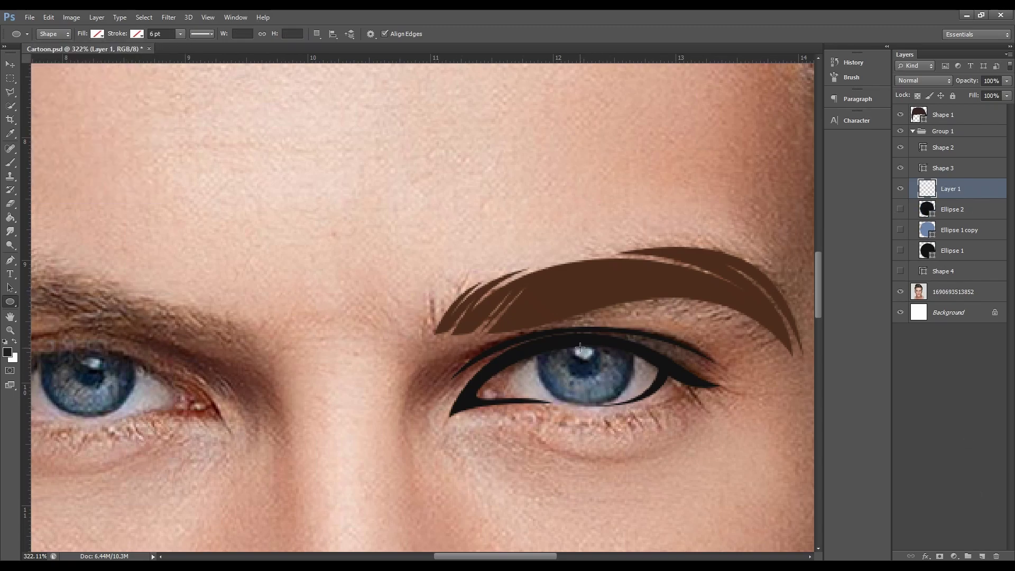
pyautogui.moveTo(578, 345); pyautogui.dragTo(593, 361)
pyautogui.click(97, 33)
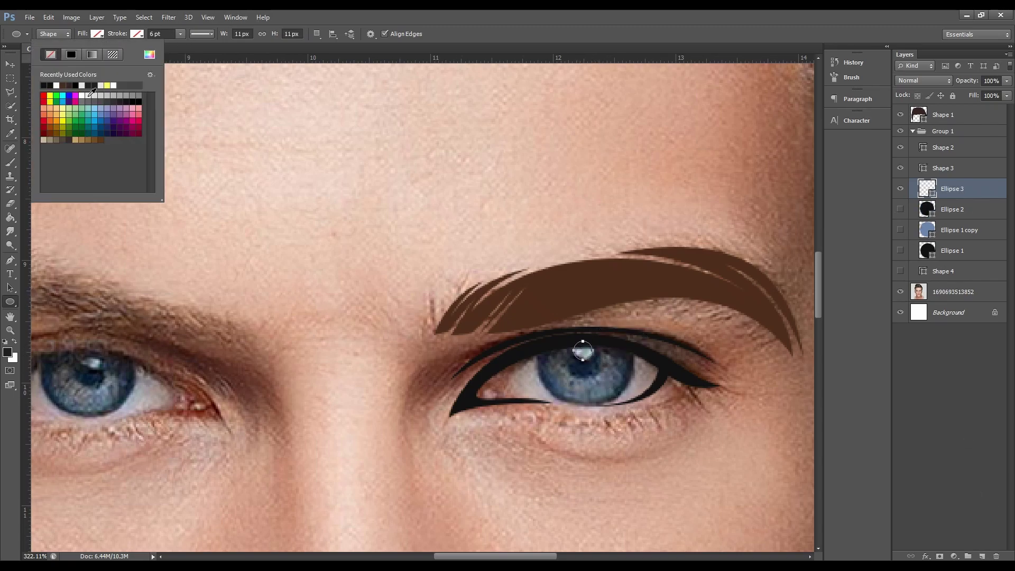
pyautogui.moveTo(900, 209); pyautogui.dragTo(900, 271)
# Step: Clip the eye layers, down to Ellipse 1, inside the eye shape
pyautogui.click(952, 250)
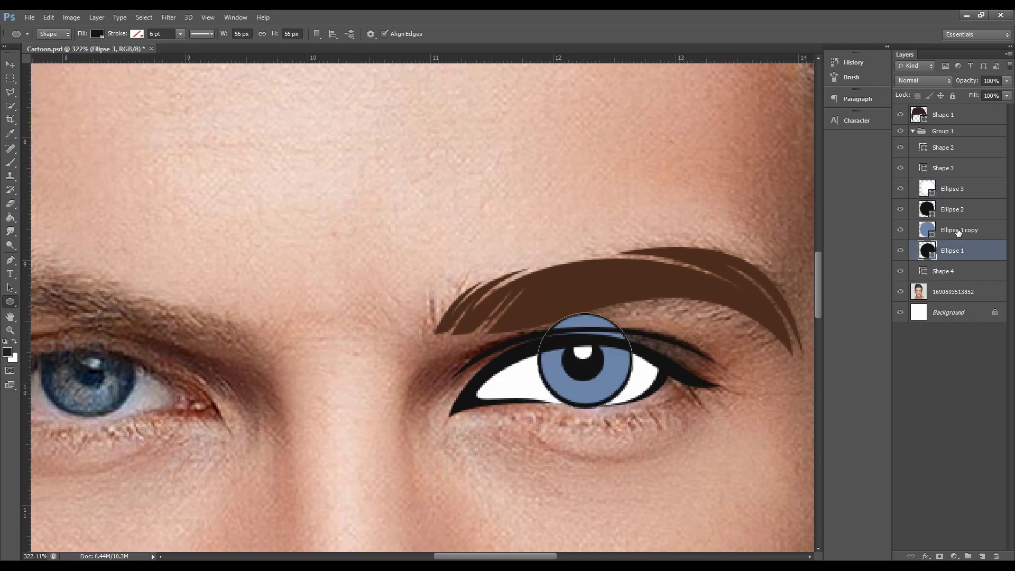
pyautogui.keyDown('shift'); pyautogui.click(957, 195); pyautogui.keyUp('shift')
pyautogui.rightClick(954, 217)
pyautogui.click(837, 265)
# Step: Mask the iris and darken its top with a soft 35 px brush at 12% opacity
pyautogui.click(959, 231)
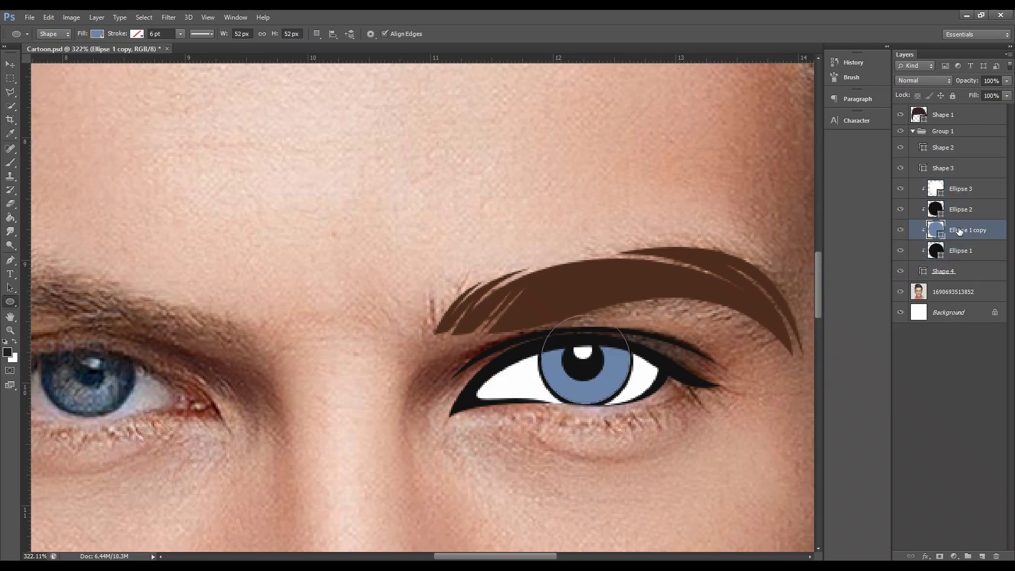
pyautogui.click(940, 555)
pyautogui.press('b')
pyautogui.rightClick(392, 234)
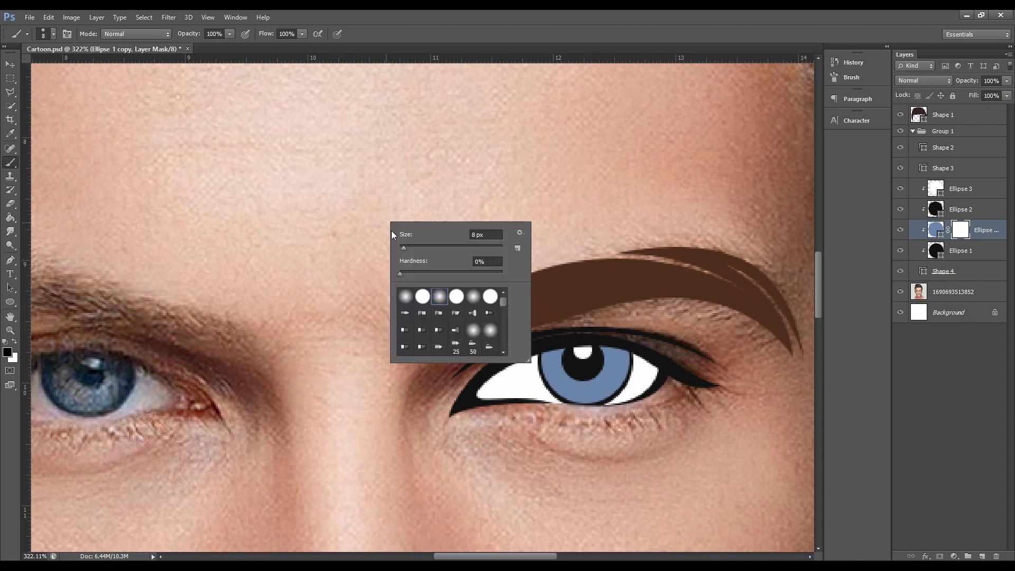
pyautogui.click(230, 33)
pyautogui.moveTo(183, 46); pyautogui.dragTo(182, 46)
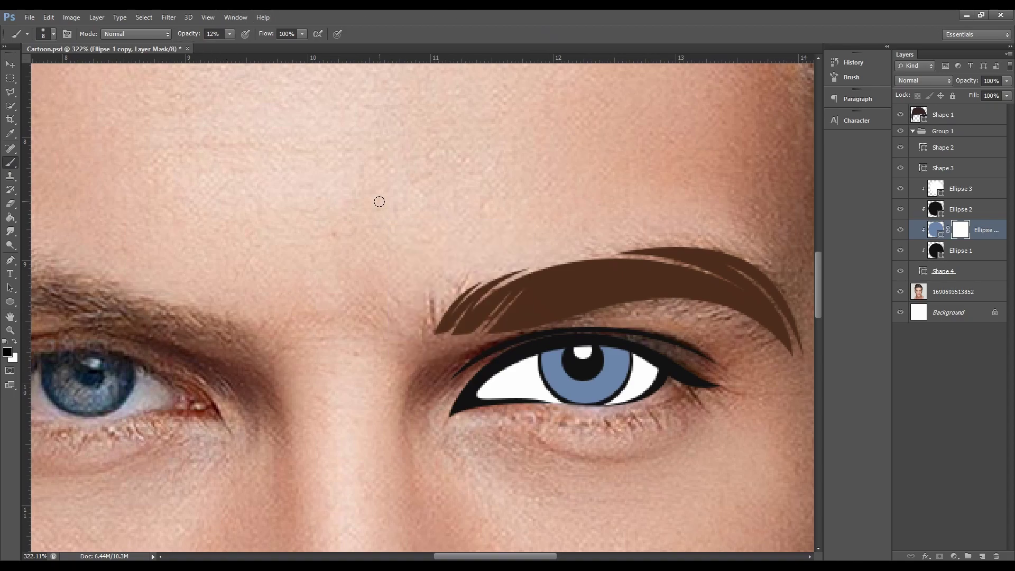
pyautogui.press(']')
pyautogui.press(']')
pyautogui.press(']')
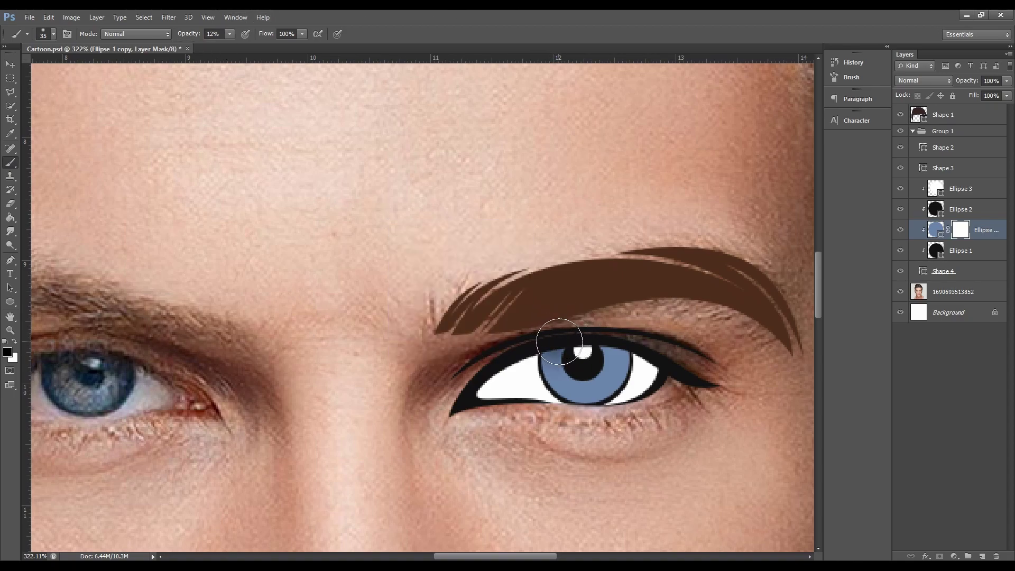
pyautogui.moveTo(588, 340)
pyautogui.mouseDown()
pyautogui.moveTo(569, 344)
pyautogui.moveTo(611, 342)
pyautogui.mouseUp()
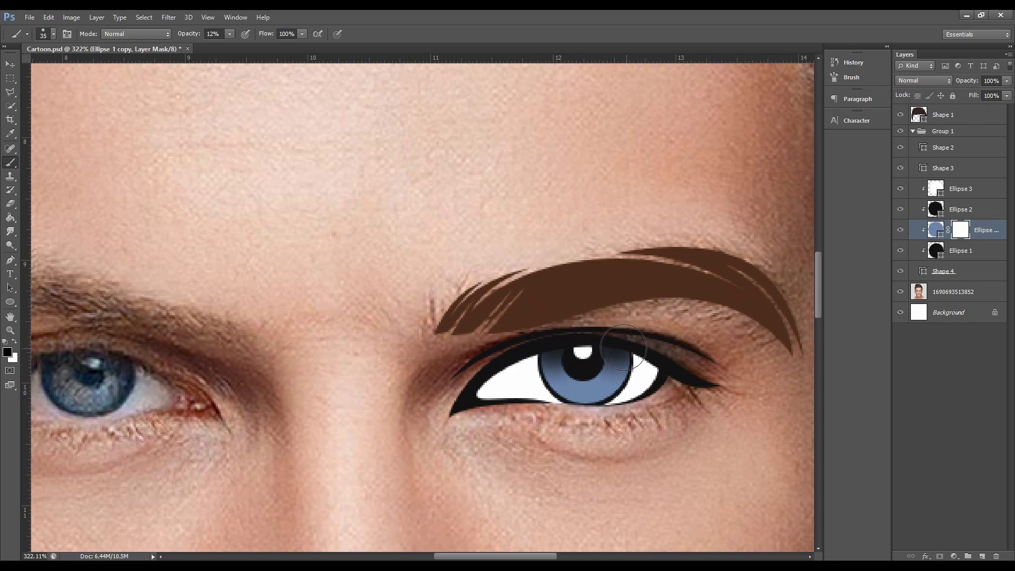
# Step: Add a mostly transparent white circle over the lower iris on a new layer
pyautogui.press('u')
pyautogui.click(982, 556)
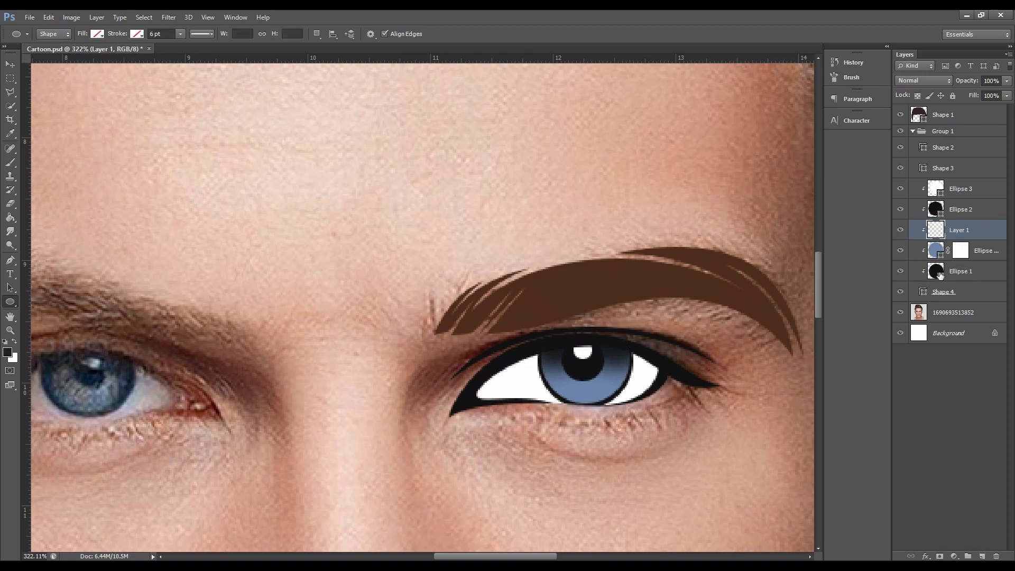
pyautogui.moveTo(549, 360); pyautogui.dragTo(617, 427)
pyautogui.click(97, 33)
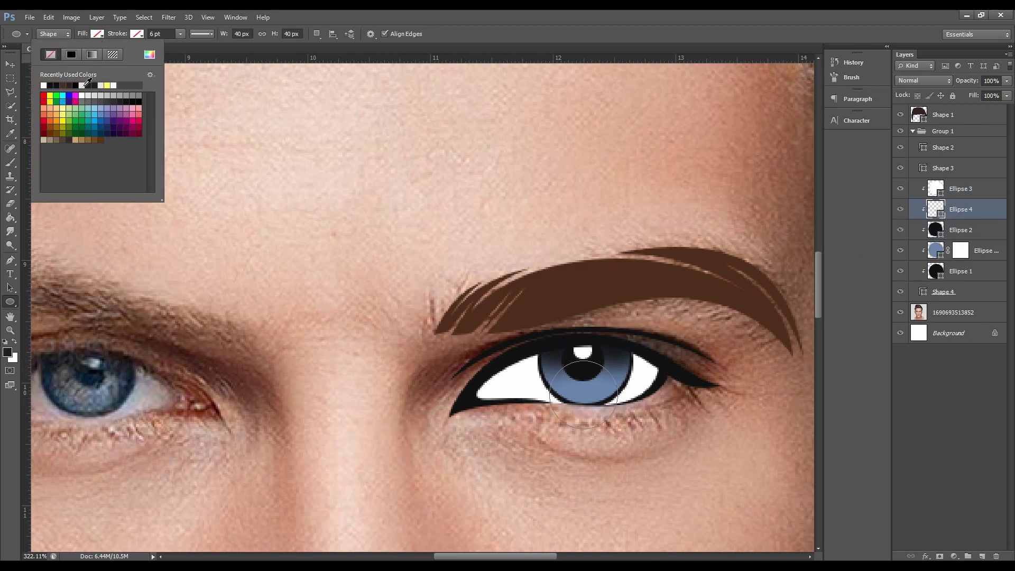
pyautogui.click(72, 54)
pyautogui.click(10, 64)
pyautogui.moveTo(604, 375); pyautogui.dragTo(603, 379)
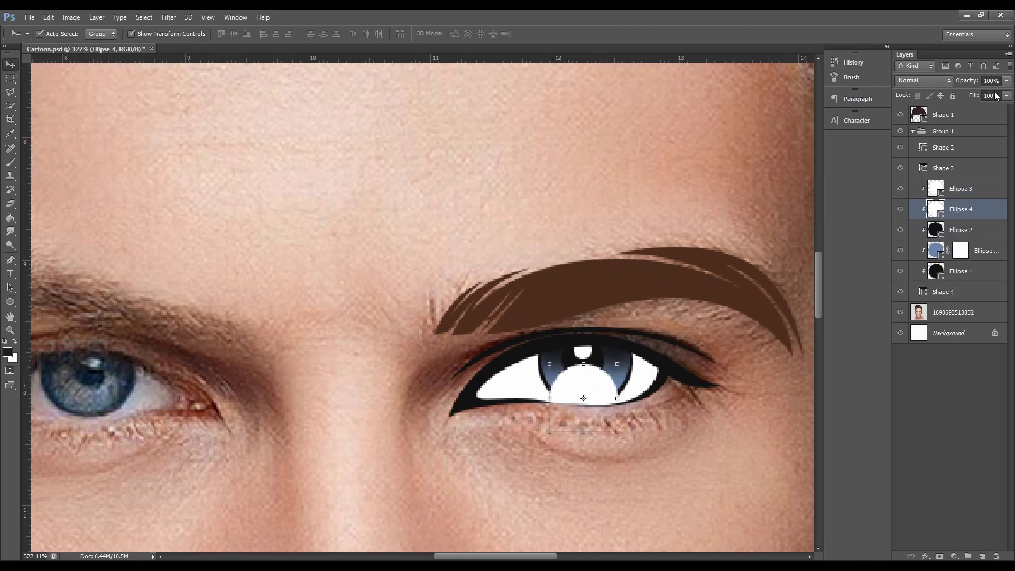
pyautogui.click(1006, 81)
pyautogui.moveTo(1006, 94); pyautogui.dragTo(961, 98)
# Step: Draw a dark red pen shape in the eye's inner corner on Shape 4
pyautogui.press('p')
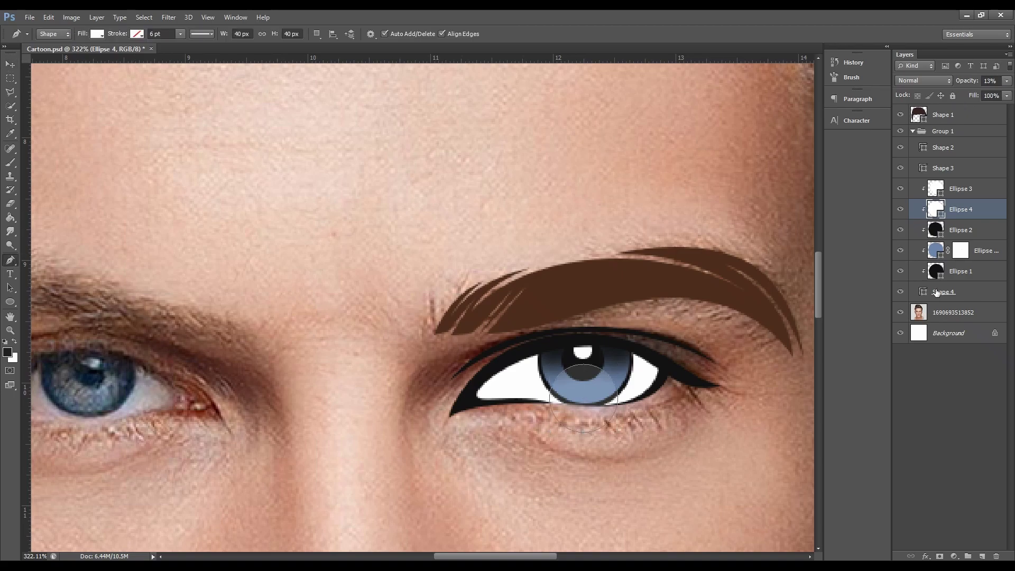
pyautogui.click(944, 291)
pyautogui.click(498, 349)
pyautogui.click(464, 399)
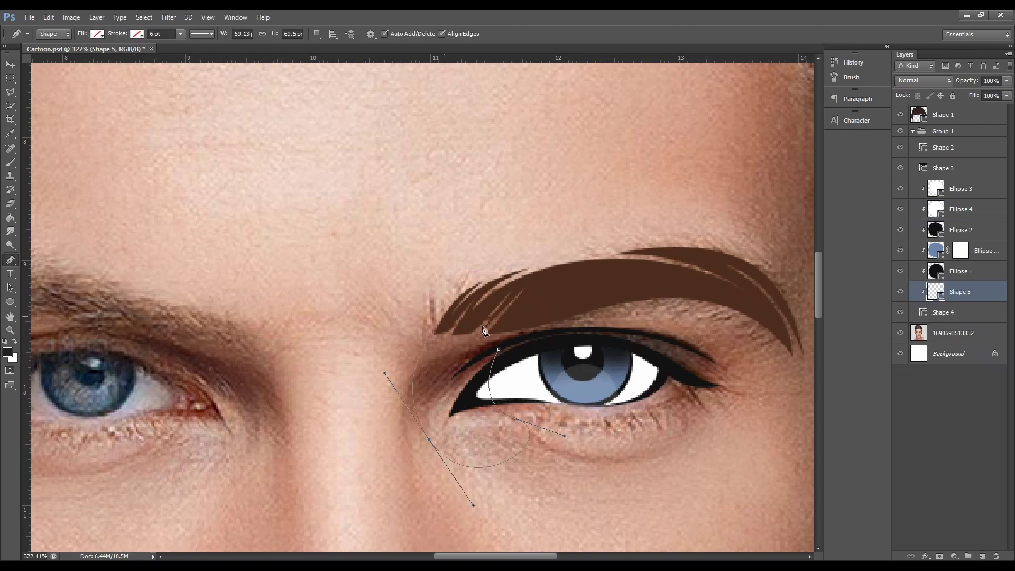
pyautogui.click(499, 349)
pyautogui.click(97, 33)
pyautogui.click(149, 54)
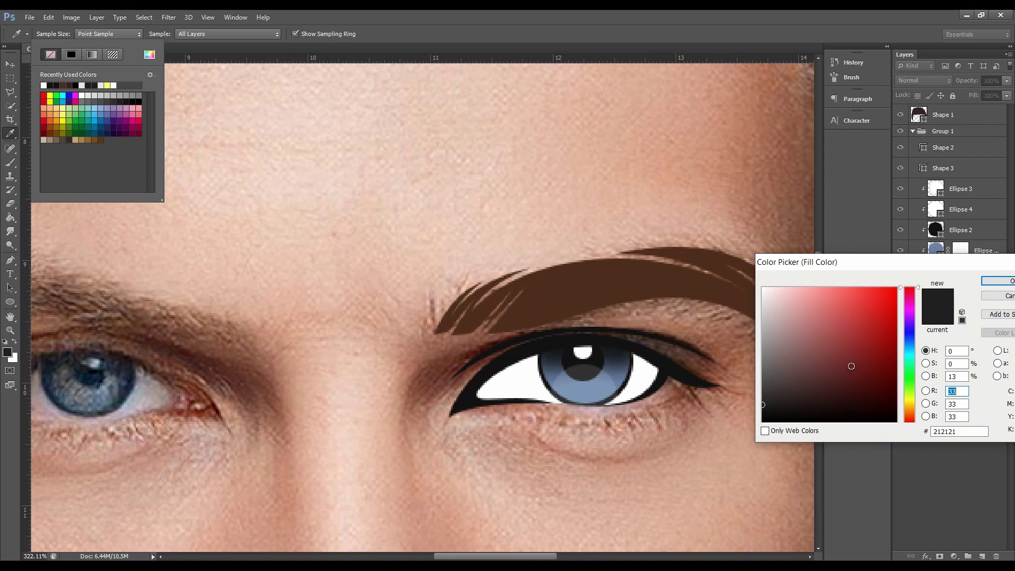
pyautogui.click(851, 366)
pyautogui.click(998, 280)
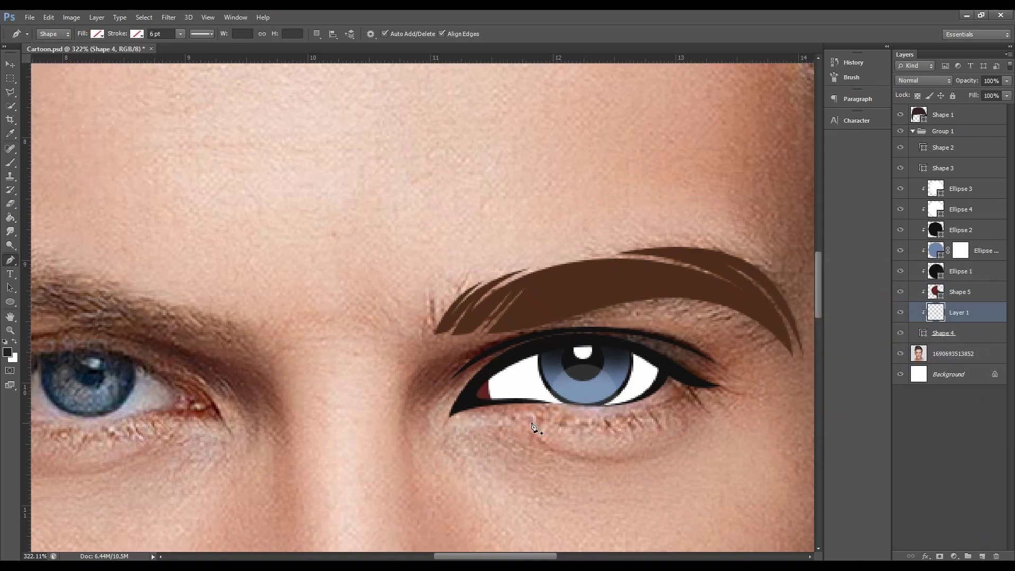
# Step: Draw a greyish-purple curved shape across the top of the eye, corner to corner
pyautogui.click(465, 407)
pyautogui.moveTo(559, 351); pyautogui.dragTo(589, 352)
pyautogui.moveTo(676, 400); pyautogui.dragTo(693, 366)
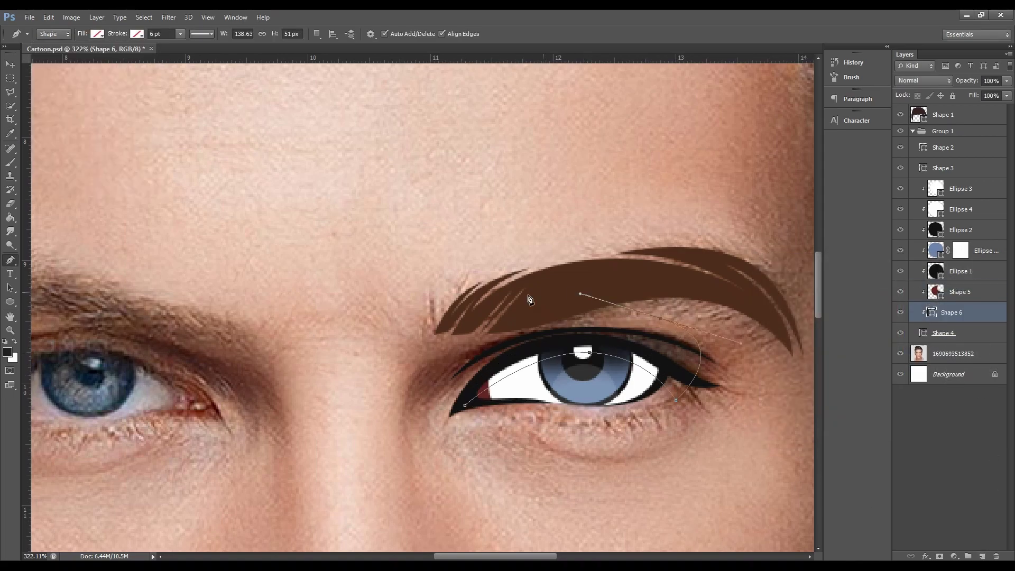
pyautogui.click(466, 409)
pyautogui.click(96, 33)
pyautogui.click(149, 55)
pyautogui.click(909, 325)
pyautogui.click(787, 351)
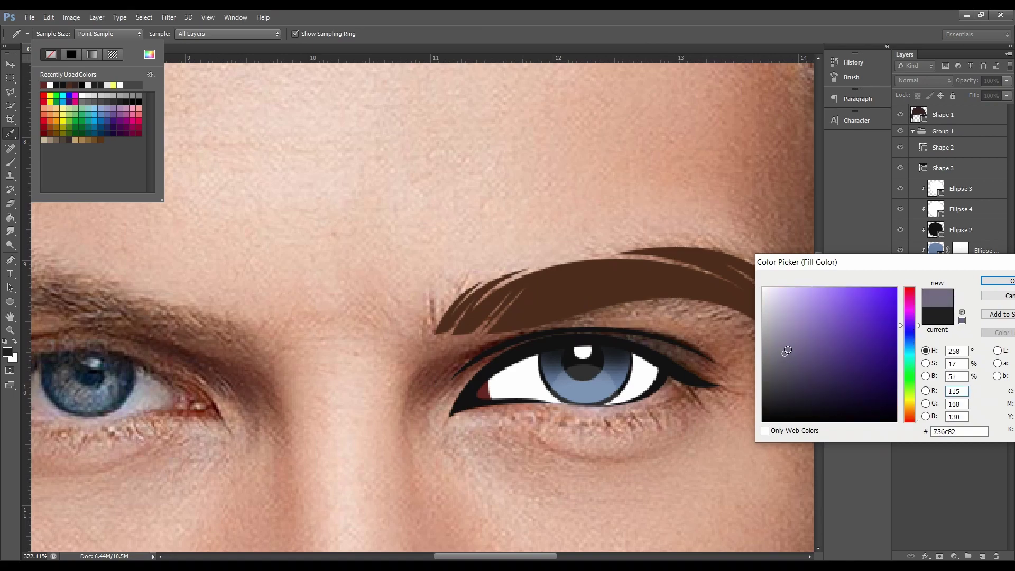
pyautogui.click(998, 281)
# Step: Add a greyish-purple shadow shape along the lower eye white on a new layer
pyautogui.click(981, 556)
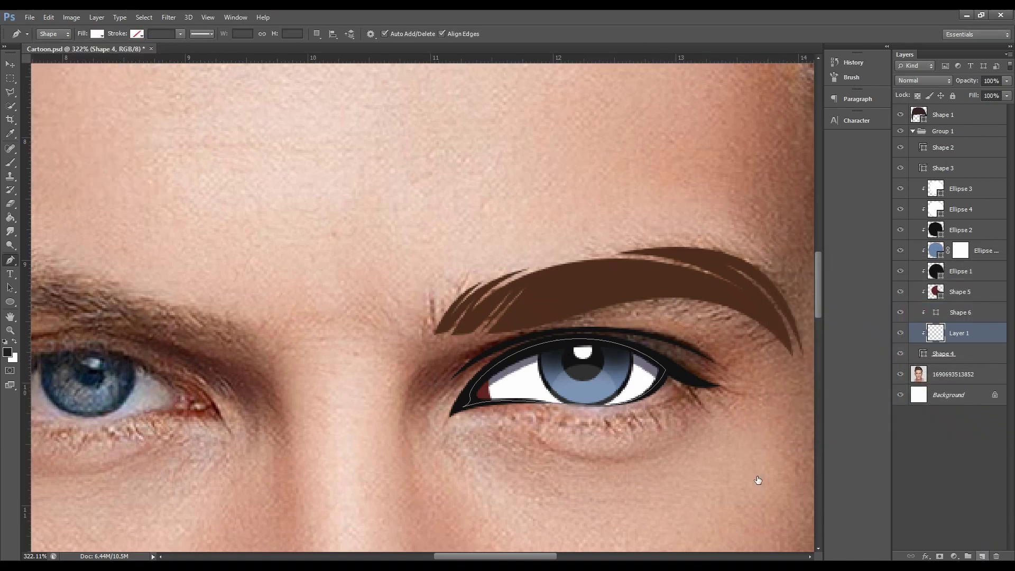
pyautogui.click(509, 402)
pyautogui.moveTo(527, 376); pyautogui.dragTo(542, 374)
pyautogui.moveTo(580, 408); pyautogui.dragTo(605, 414)
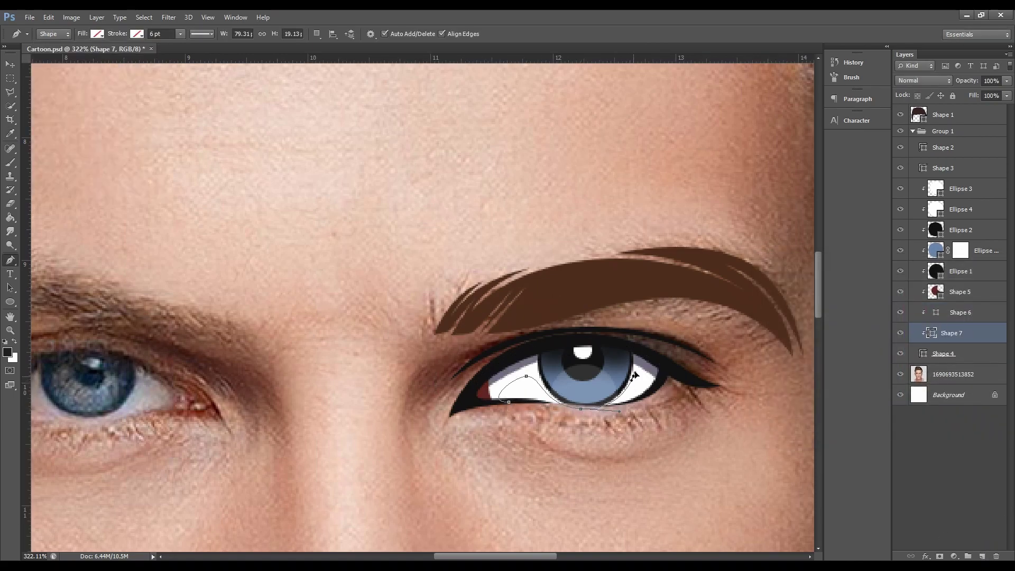
pyautogui.click(509, 402)
pyautogui.click(96, 33)
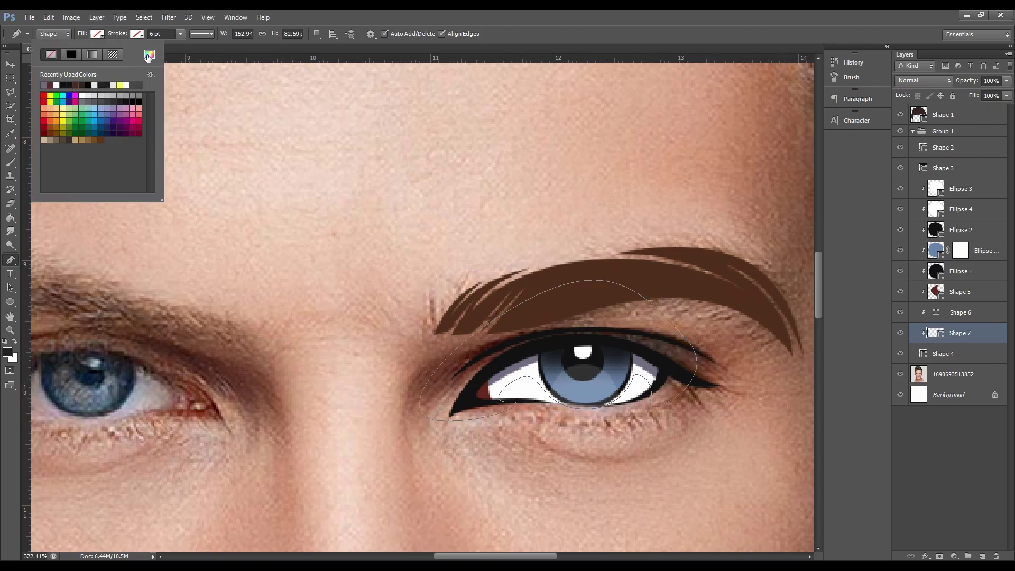
pyautogui.click(149, 55)
pyautogui.click(535, 355)
pyautogui.click(997, 281)
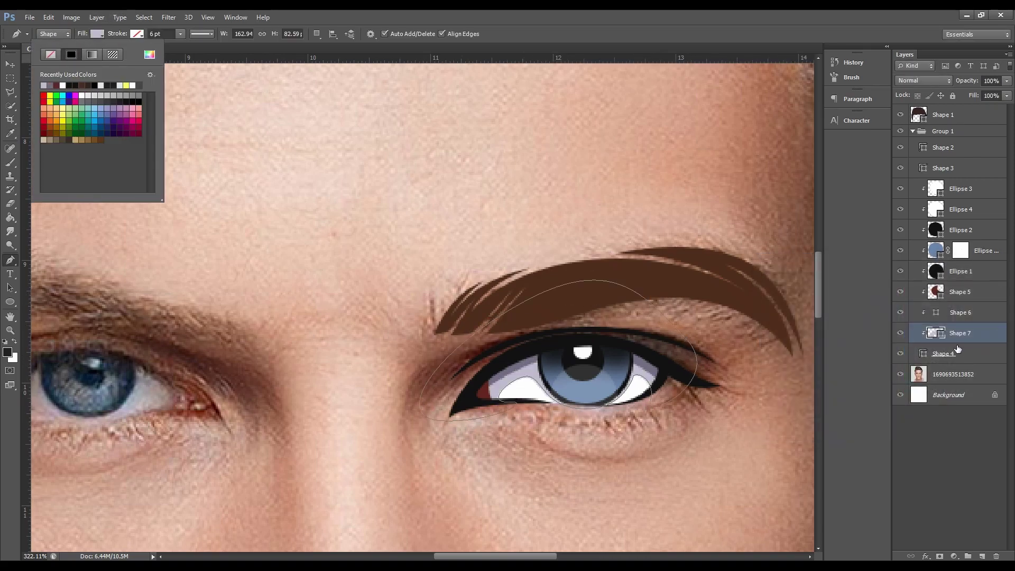
pyautogui.click(953, 374)
pyautogui.keyDown('alt'); pyautogui.scroll(-5, 574, 170); pyautogui.keyUp('alt')
# Step: Duplicate Group 1, flip it horizontally and move the copy over the left-side eye
pyautogui.press('v')
pyautogui.click(913, 131)
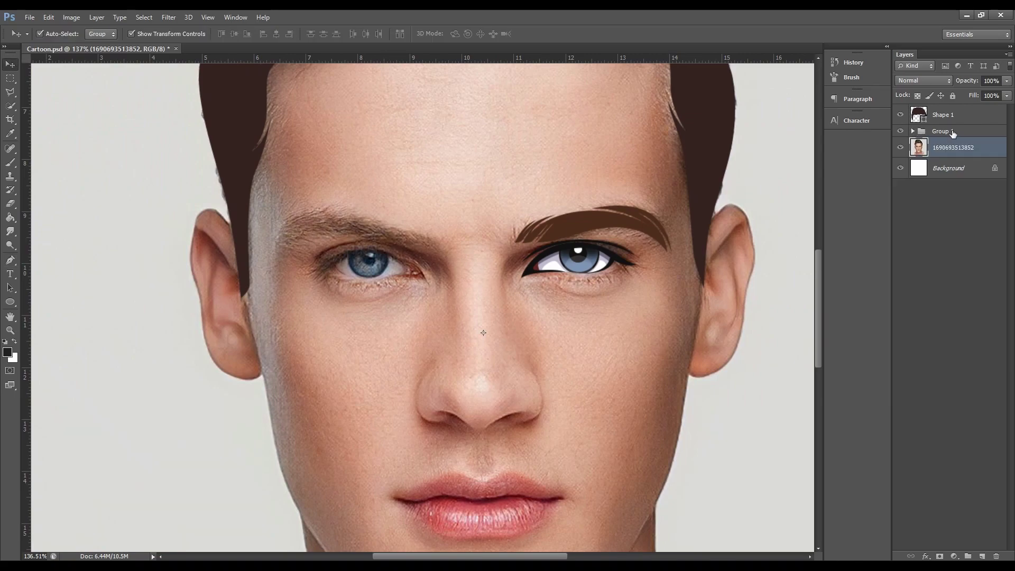
pyautogui.rightClick(953, 131)
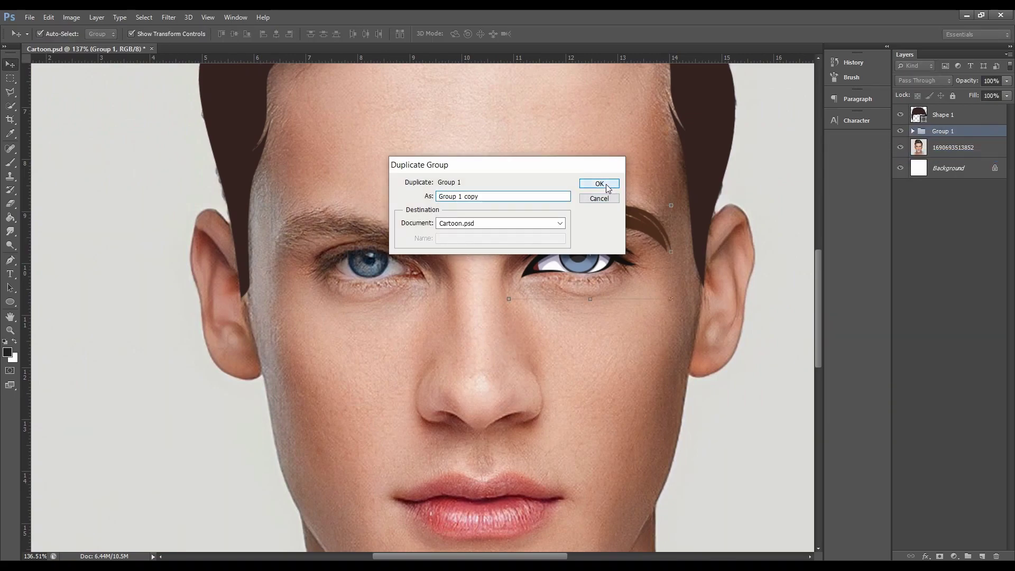
pyautogui.click(599, 183)
pyautogui.hotkey('ctrl', 't')
pyautogui.rightClick(614, 241)
pyautogui.click(659, 412)
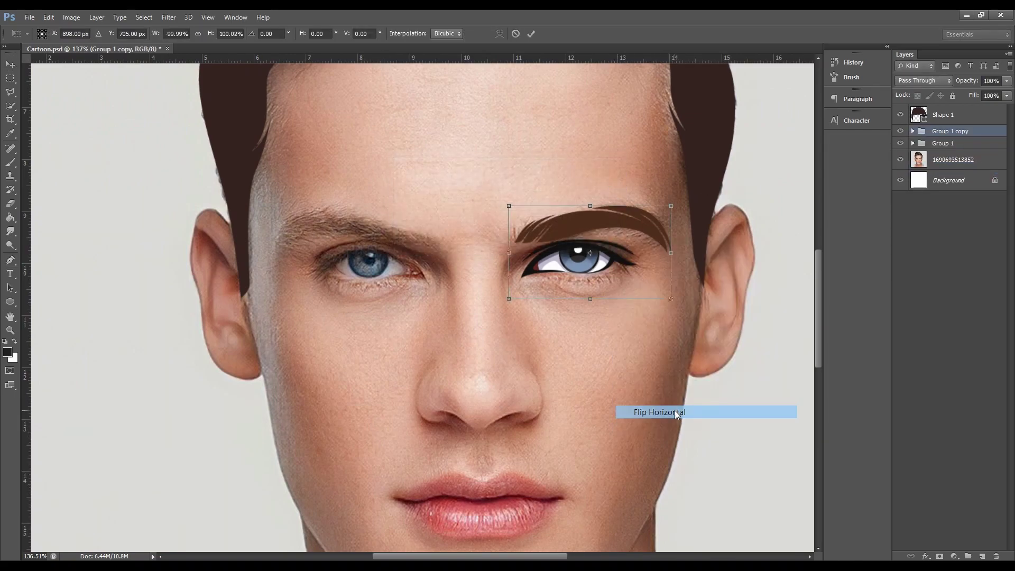
pyautogui.moveTo(614, 252)
pyautogui.mouseDown()
pyautogui.moveTo(392, 246)
pyautogui.moveTo(391, 257)
pyautogui.moveTo(402, 248)
pyautogui.mouseUp()
pyautogui.click(531, 33)
# Step: Collapse the copied eye group and toggle the photo off and on to preview both eyes
pyautogui.scroll(2, 398, 257)
pyautogui.scroll(-3, 402, 248)
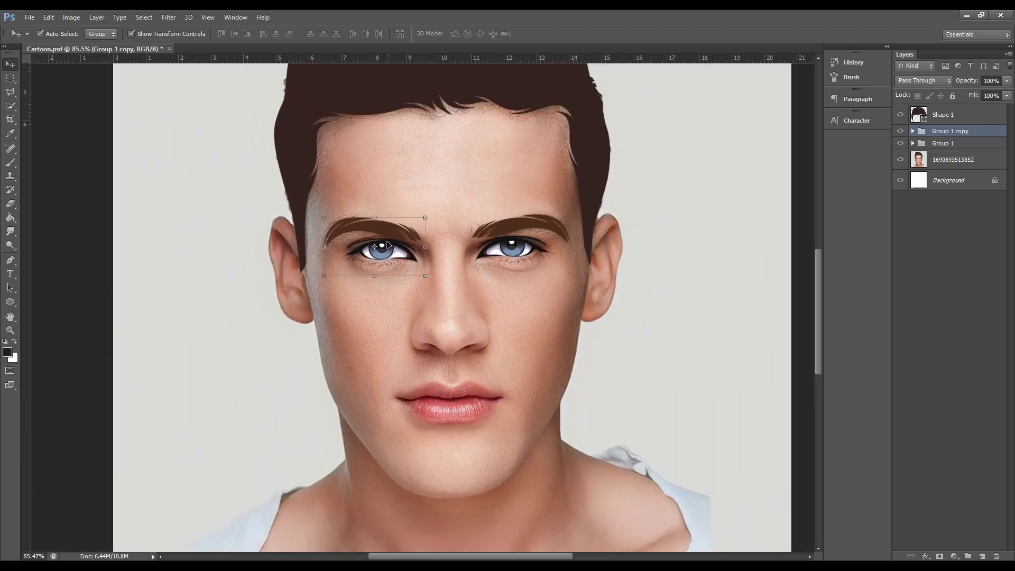
pyautogui.press('p')
pyautogui.scroll(2, 380, 251)
pyautogui.scroll(3, 381, 251)
pyautogui.keyDown('ctrl'); pyautogui.click(382, 228); pyautogui.keyUp('ctrl')
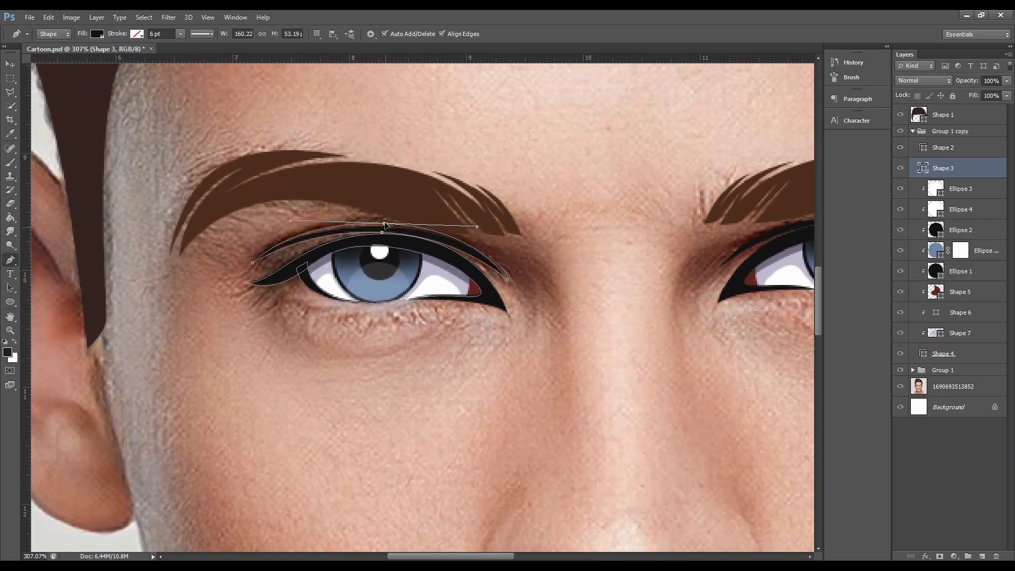
pyautogui.click(913, 131)
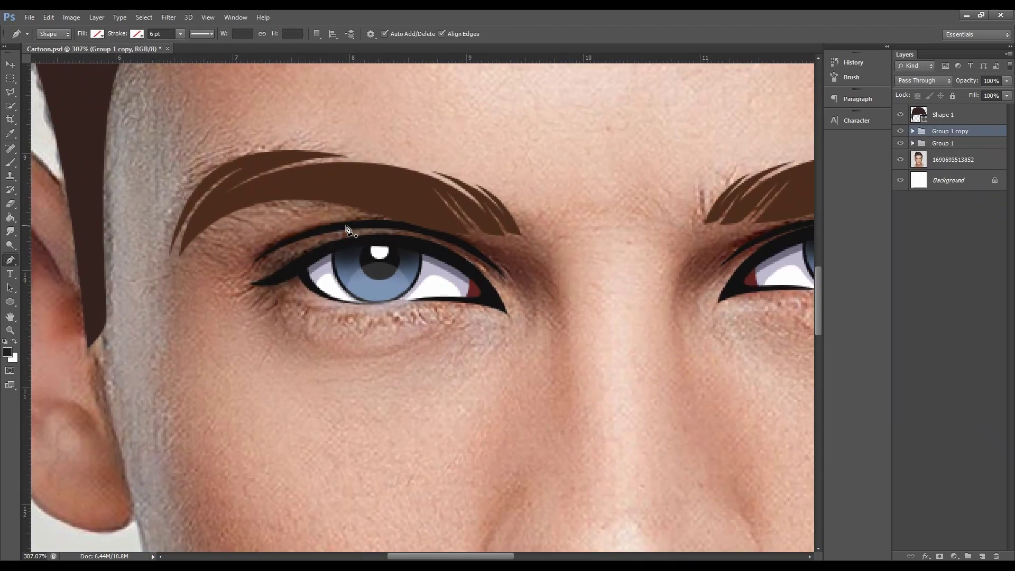
pyautogui.scroll(-3, 431, 284)
pyautogui.click(910, 158)
pyautogui.scroll(-2, 430, 283)
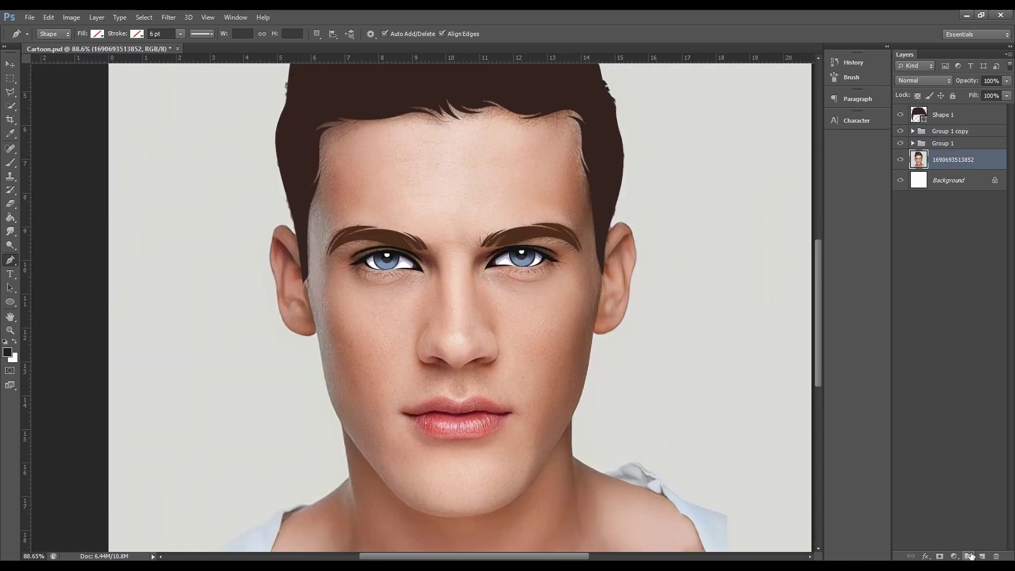
pyautogui.click(967, 556)
# Step: Trace the lip line with the Pen from the left to the right mouth corner
pyautogui.scroll(2, 402, 411)
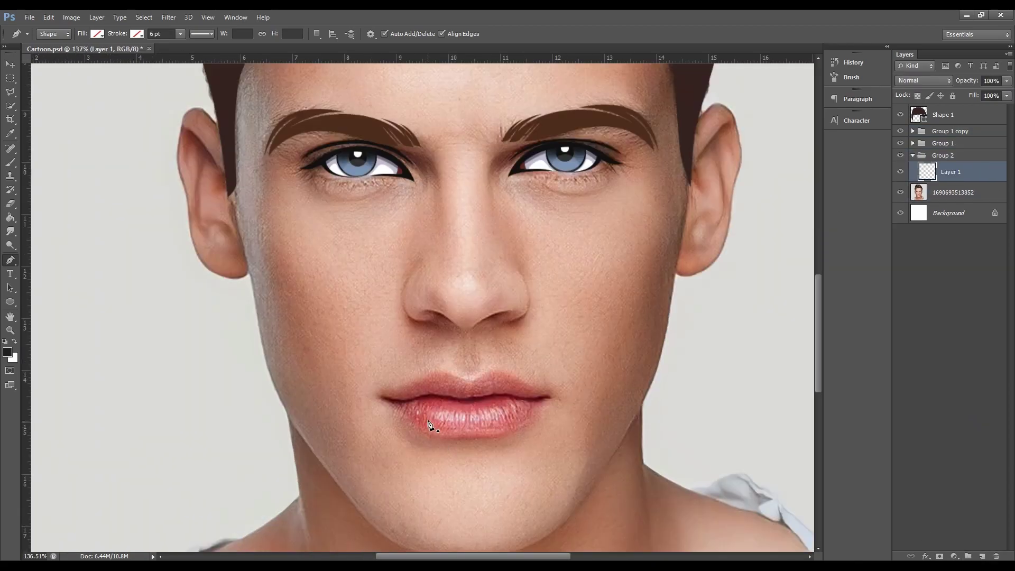
pyautogui.scroll(3, 345, 382)
pyautogui.moveTo(329, 366); pyautogui.dragTo(361, 392)
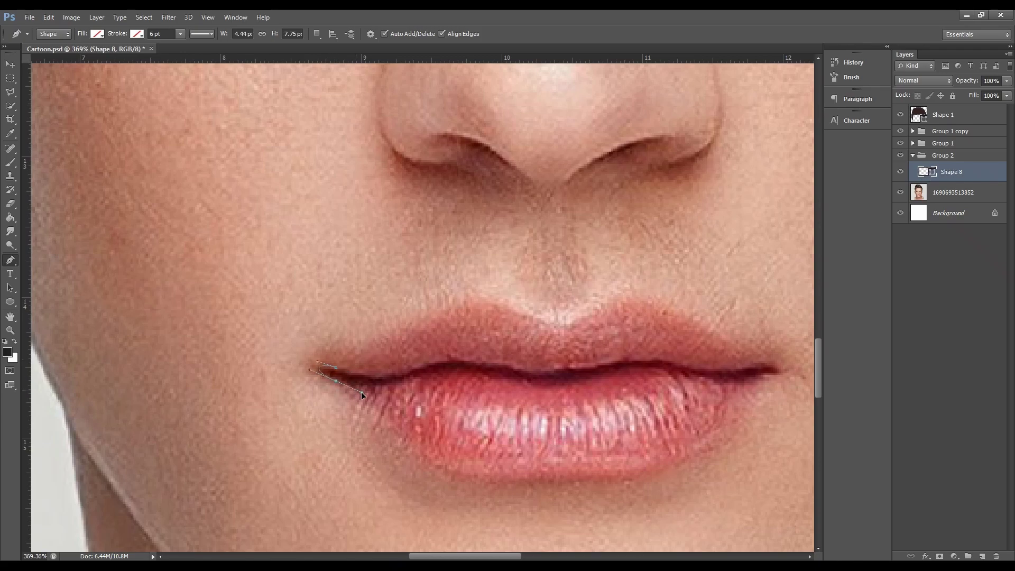
pyautogui.click(408, 379)
pyautogui.click(443, 368)
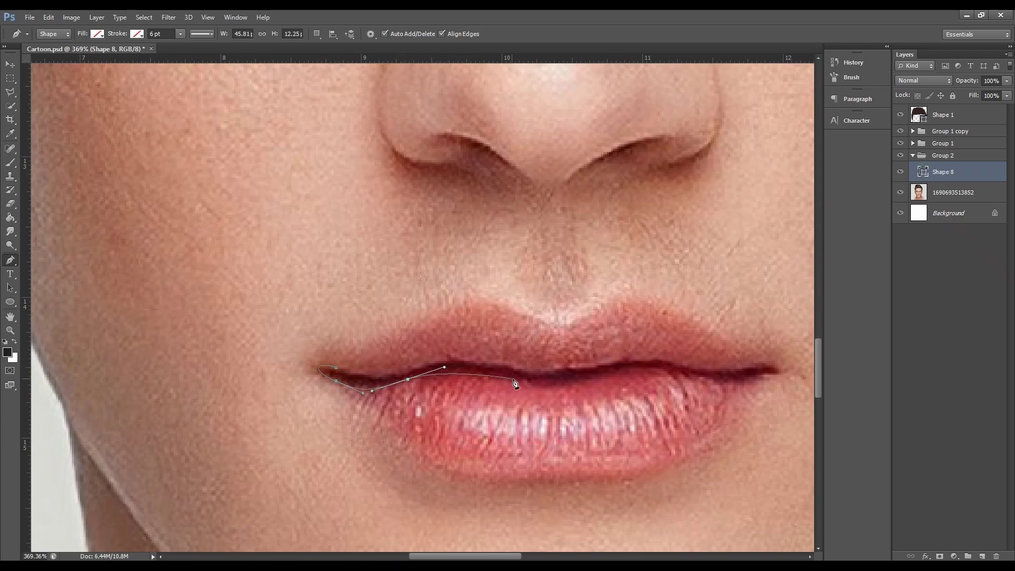
pyautogui.click(603, 374)
pyautogui.click(687, 375)
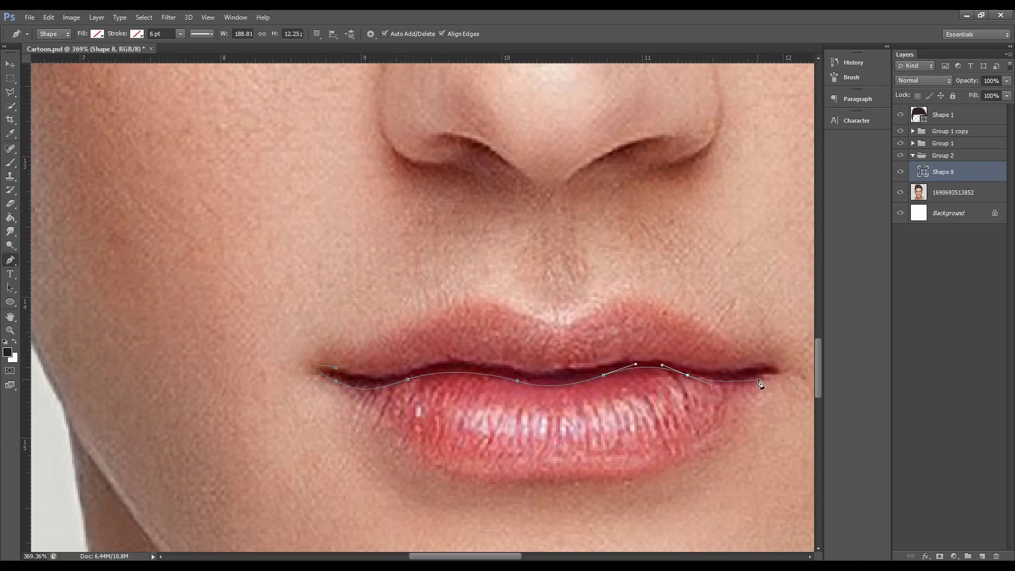
pyautogui.moveTo(764, 375); pyautogui.dragTo(774, 373)
# Step: Trace back along the line's upper edge to close it, then set paths to combine
pyautogui.click(754, 367)
pyautogui.click(685, 366)
pyautogui.click(599, 366)
pyautogui.moveTo(572, 371); pyautogui.dragTo(490, 362)
pyautogui.click(408, 371)
pyautogui.click(336, 368)
pyautogui.click(316, 34)
# Step: Outline the left side of the nose down to the nostril
pyautogui.press('Escape')
pyautogui.scroll(-2, 173, 391)
pyautogui.scroll(-2, 173, 391)
pyautogui.scroll(3, 297, 208)
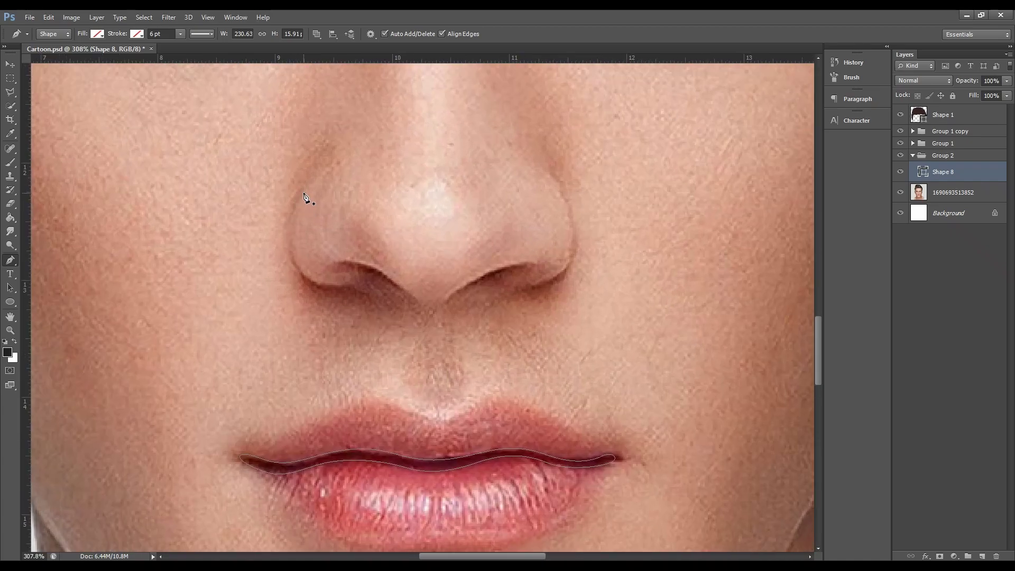
pyautogui.click(304, 193)
pyautogui.moveTo(327, 289); pyautogui.dragTo(389, 313)
pyautogui.keyDown('alt'); pyautogui.click(327, 288); pyautogui.keyUp('alt')
pyautogui.moveTo(283, 213); pyautogui.dragTo(285, 213)
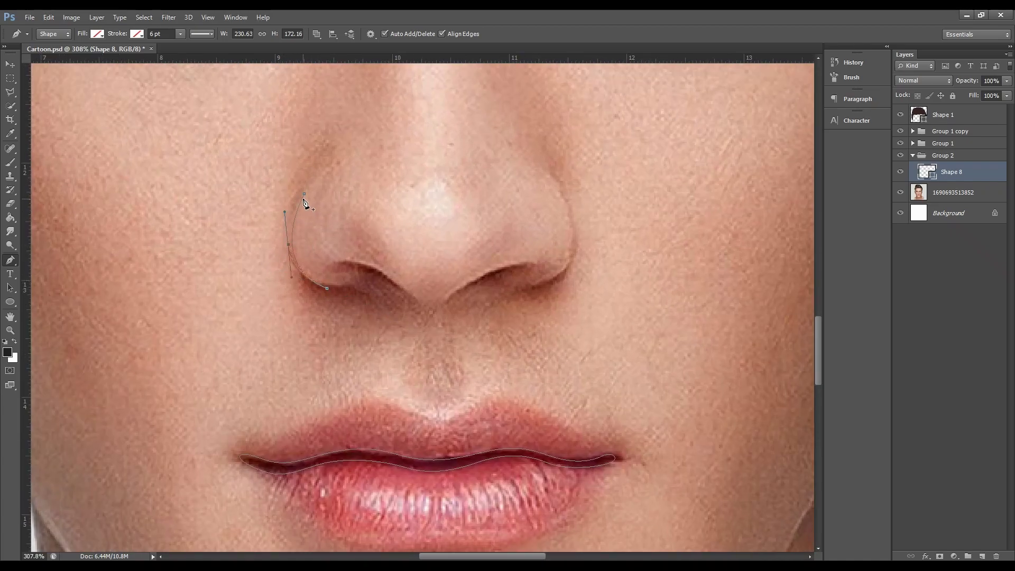
# Step: Outline the right side of the nose and the nostril base shape
pyautogui.click(556, 188)
pyautogui.moveTo(575, 249)
pyautogui.mouseDown()
pyautogui.moveTo(575, 261)
pyautogui.moveTo(583, 221)
pyautogui.mouseUp()
pyautogui.click(524, 288)
pyautogui.moveTo(520, 278); pyautogui.dragTo(509, 283)
pyautogui.scroll(3, 433, 308)
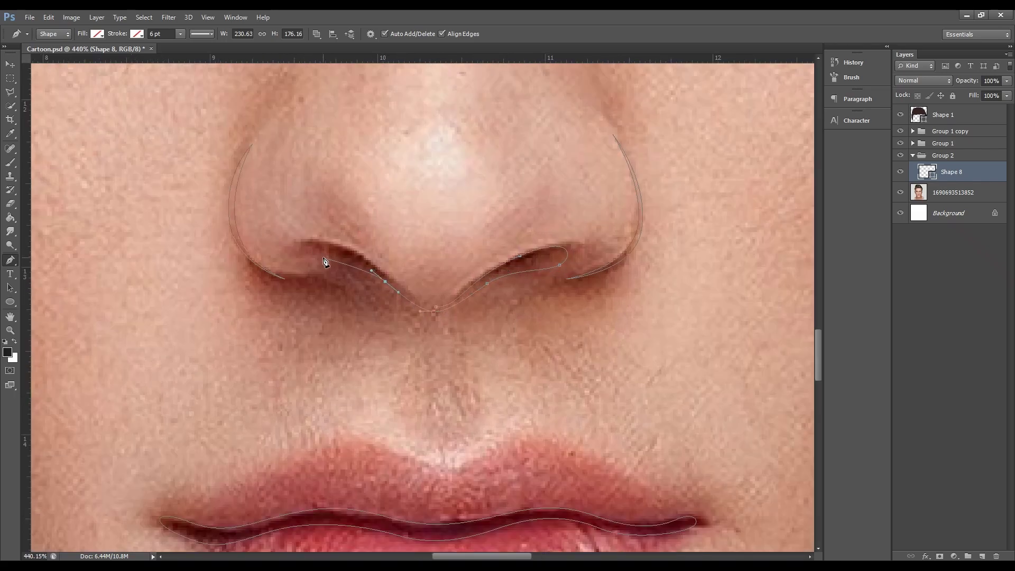
pyautogui.moveTo(306, 245); pyautogui.dragTo(339, 253)
pyautogui.click(435, 309)
# Step: Fill the nose and lip-line shape black
pyautogui.scroll(-3, 319, 258)
pyautogui.scroll(-2, 320, 258)
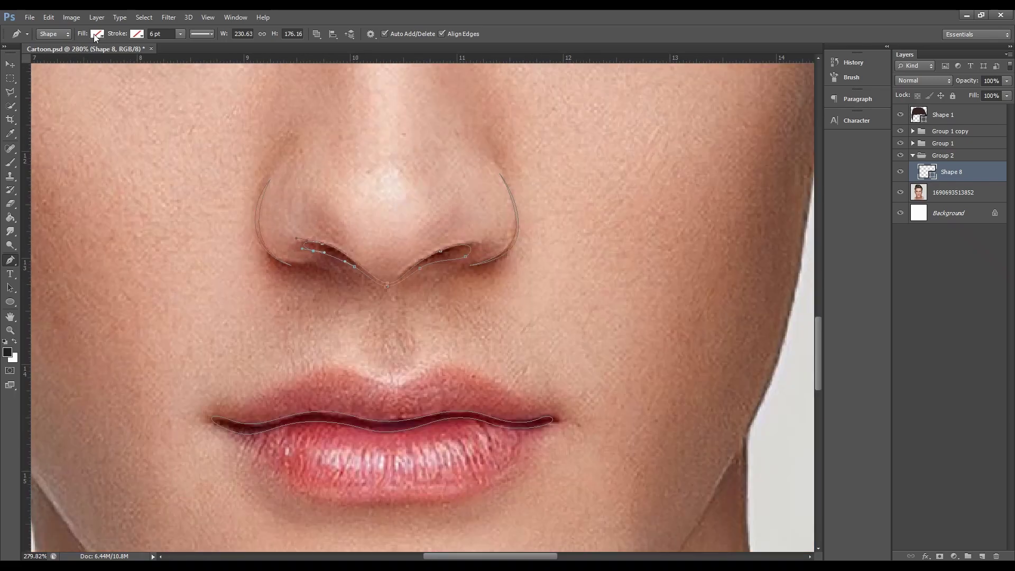
pyautogui.click(97, 33)
pyautogui.click(72, 54)
pyautogui.click(951, 192)
# Step: On a new layer, save, then pen-outline both lips as one shape
pyautogui.click(982, 556)
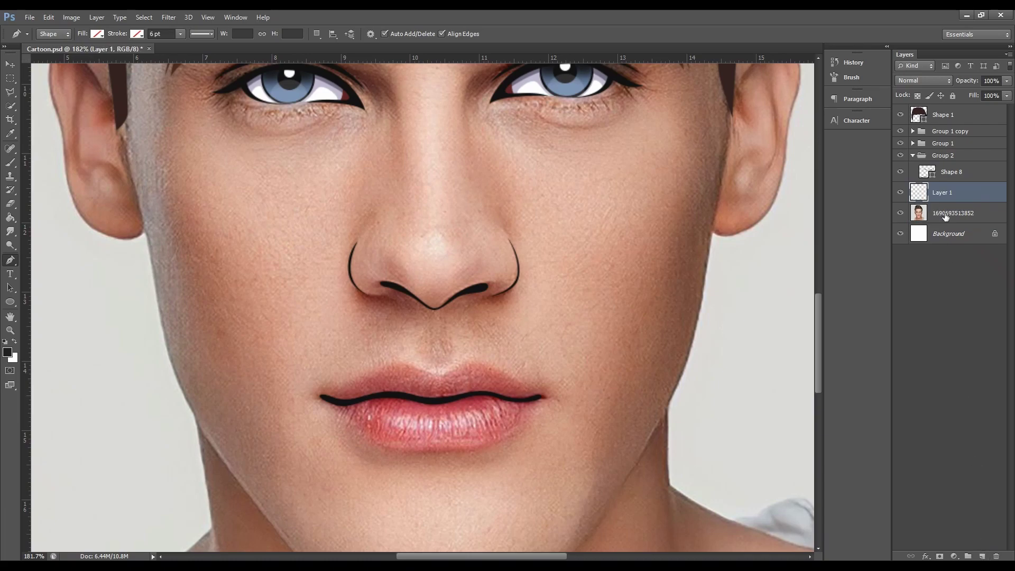
pyautogui.hotkey('ctrl', 's')
pyautogui.click(326, 396)
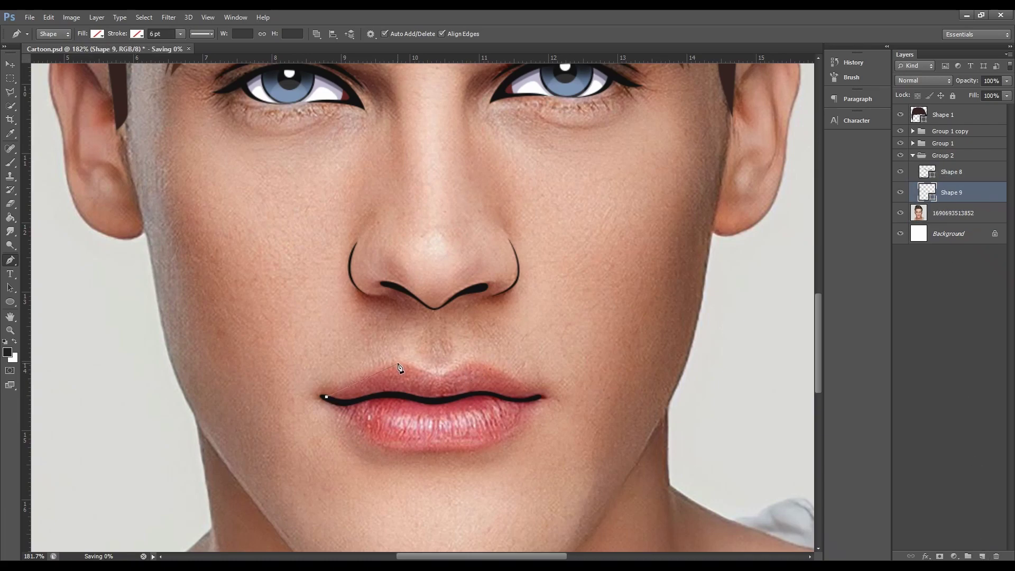
pyautogui.click(398, 363)
pyautogui.click(439, 378)
pyautogui.moveTo(474, 361); pyautogui.dragTo(481, 360)
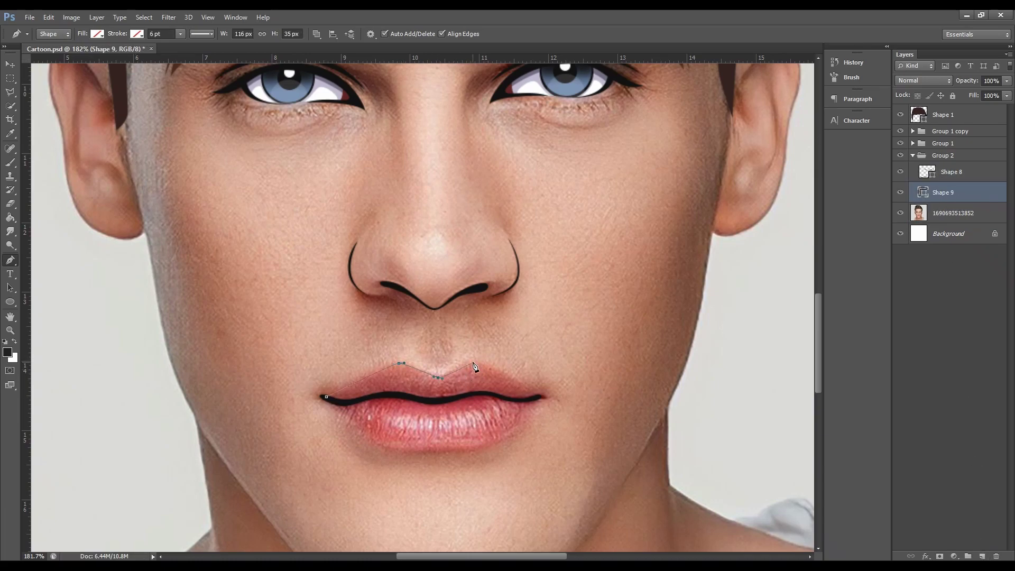
pyautogui.click(537, 398)
pyautogui.scroll(2, 538, 402)
pyautogui.moveTo(419, 460); pyautogui.dragTo(301, 449)
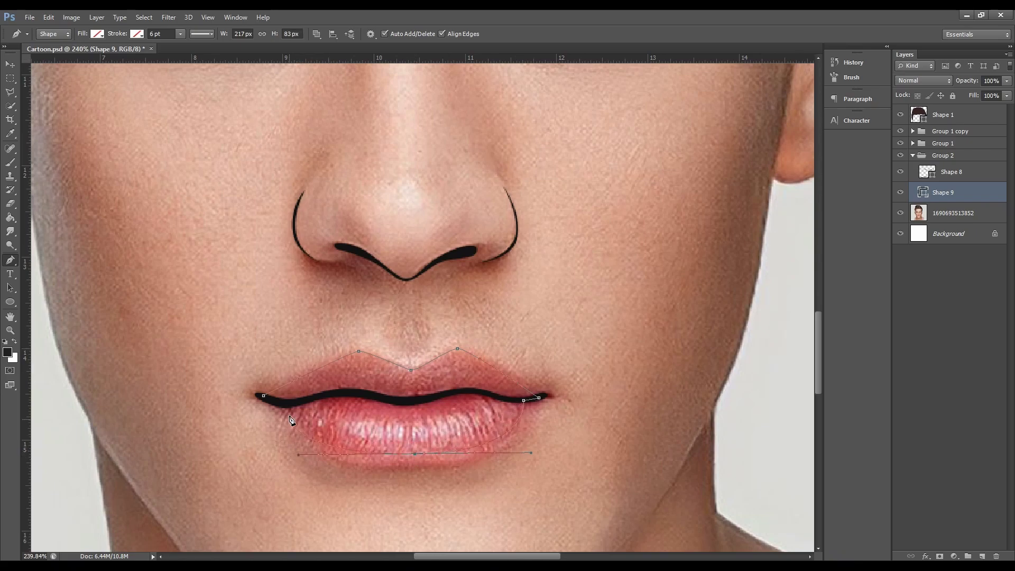
pyautogui.click(263, 395)
pyautogui.moveTo(410, 451); pyautogui.dragTo(406, 454)
# Step: Fill the lip shape with a pink sampled from the photo's lips
pyautogui.click(96, 34)
pyautogui.click(149, 54)
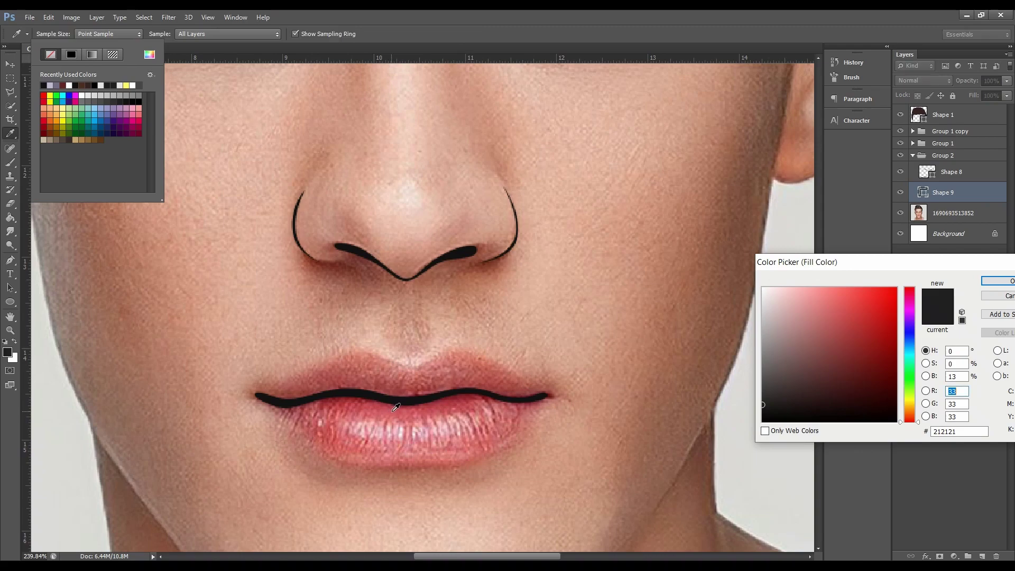
pyautogui.click(833, 309)
pyautogui.click(832, 318)
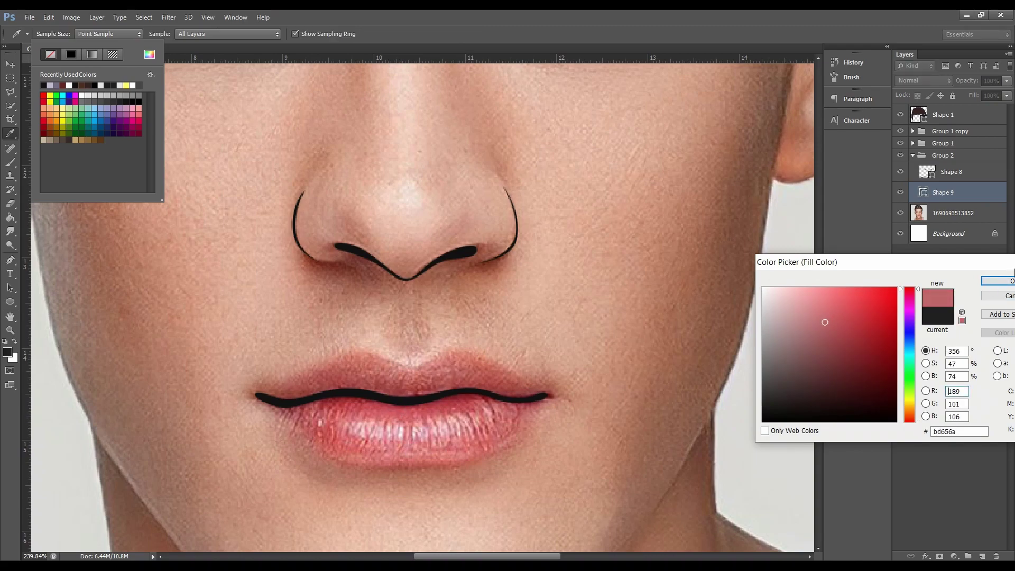
pyautogui.click(998, 281)
# Step: Clip a new layer to the lips, set the lip pink to db6770, then hide it
pyautogui.click(982, 556)
pyautogui.rightClick(951, 193)
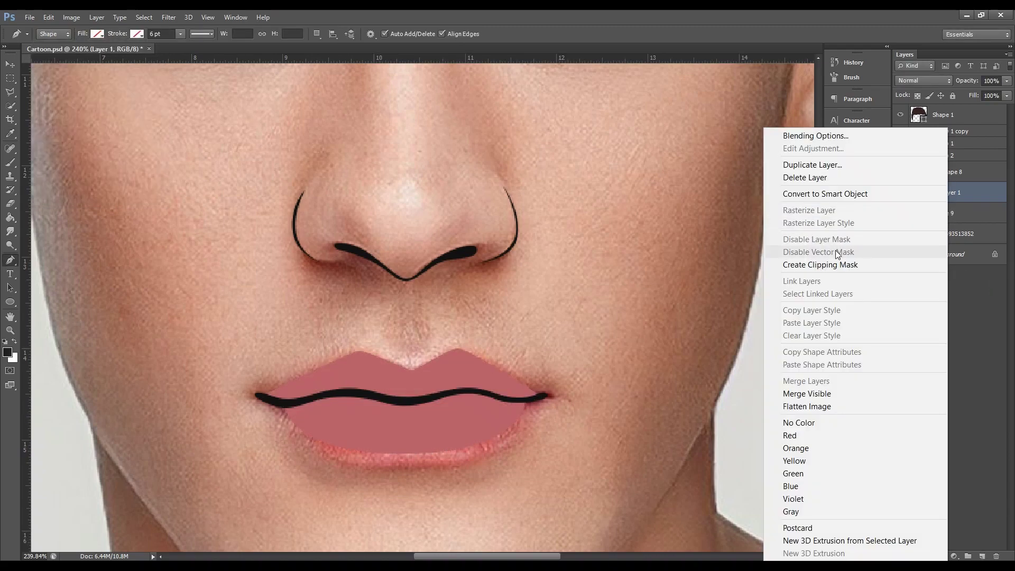
pyautogui.press('Escape')
pyautogui.click(900, 213)
pyautogui.click(943, 213)
pyautogui.click(900, 213)
pyautogui.doubleClick(923, 213)
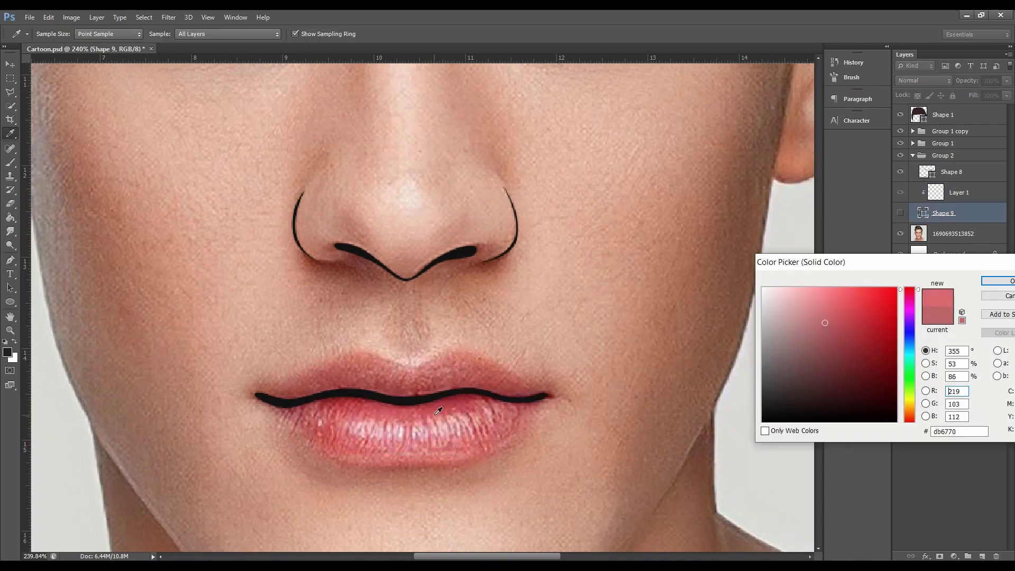
pyautogui.click(991, 287)
pyautogui.click(900, 213)
pyautogui.click(951, 193)
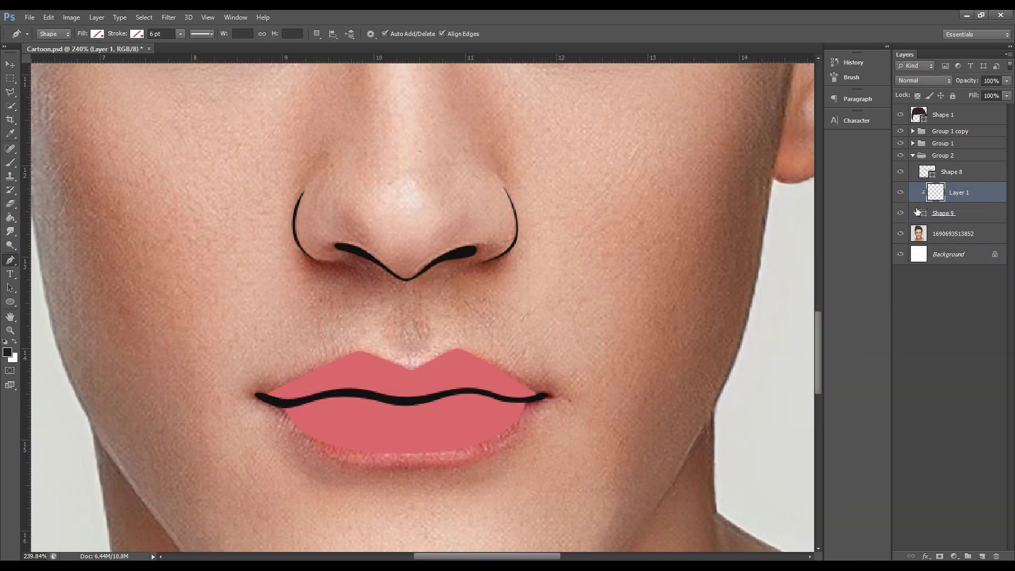
pyautogui.hotkey('ctrl', 'alt', 'z')
pyautogui.hotkey('ctrl', 'alt', 'z')
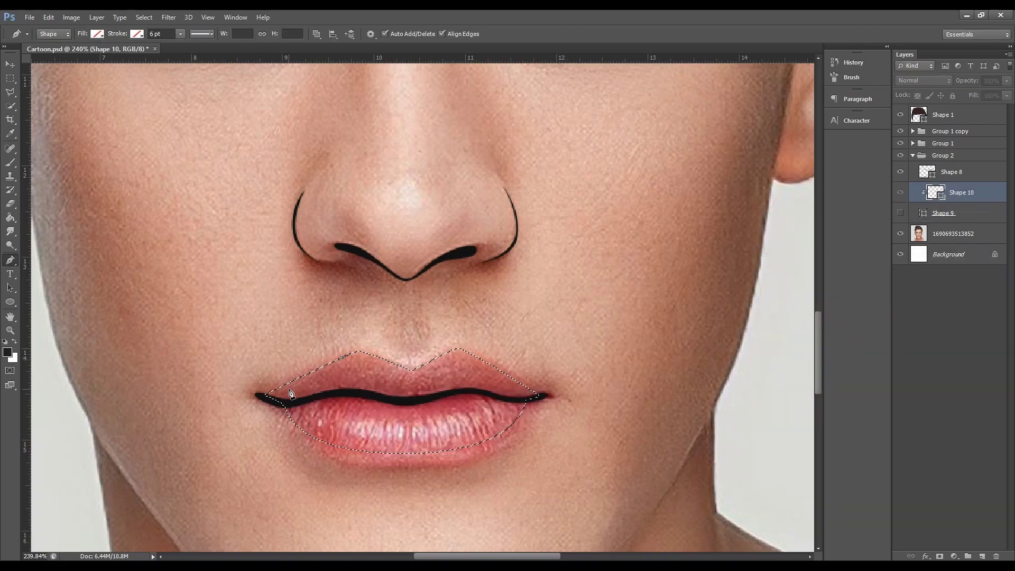
# Step: Begin tracing the upper-lip shading shape along the mouth line to the right corner
pyautogui.click(289, 390)
pyautogui.click(351, 377)
pyautogui.click(404, 391)
pyautogui.click(453, 377)
pyautogui.click(518, 390)
# Step: Finish the upper-lip shading shape around both lip corners and fill it darker red
pyautogui.moveTo(562, 393); pyautogui.dragTo(567, 418)
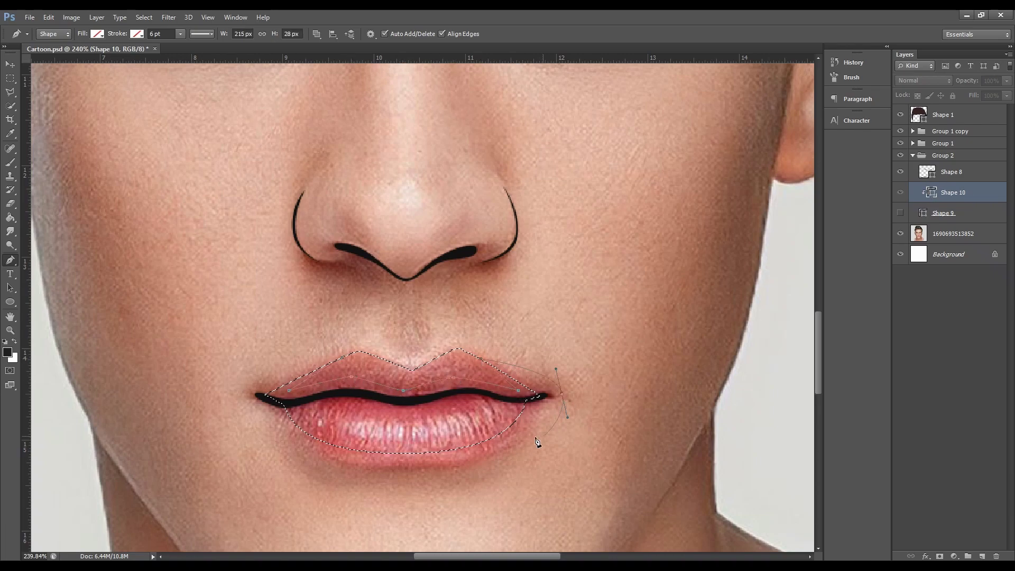
pyautogui.click(465, 393)
pyautogui.moveTo(240, 408); pyautogui.dragTo(233, 364)
pyautogui.moveTo(308, 331); pyautogui.dragTo(356, 330)
pyautogui.click(344, 358)
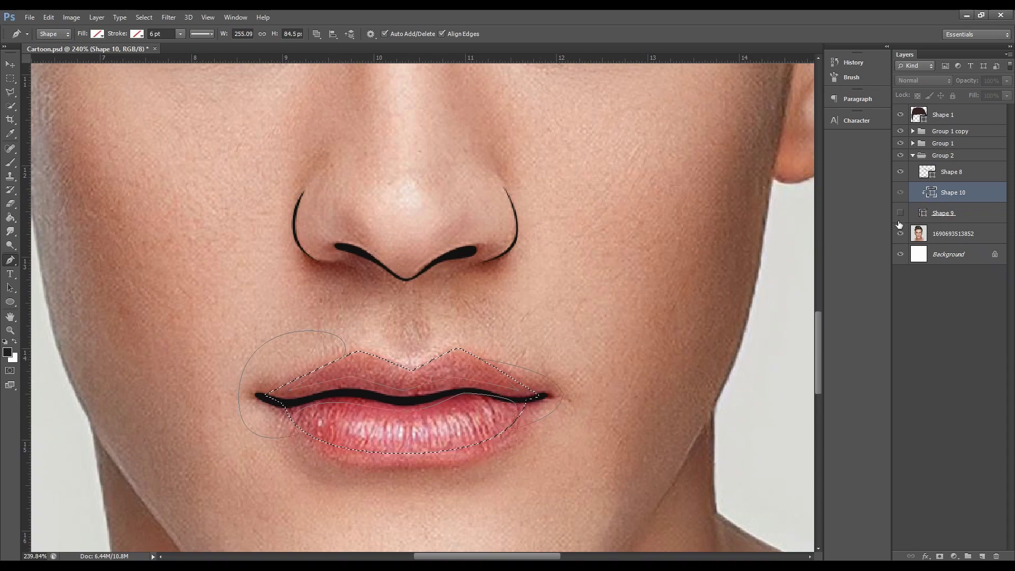
pyautogui.click(96, 33)
pyautogui.click(149, 55)
pyautogui.click(843, 347)
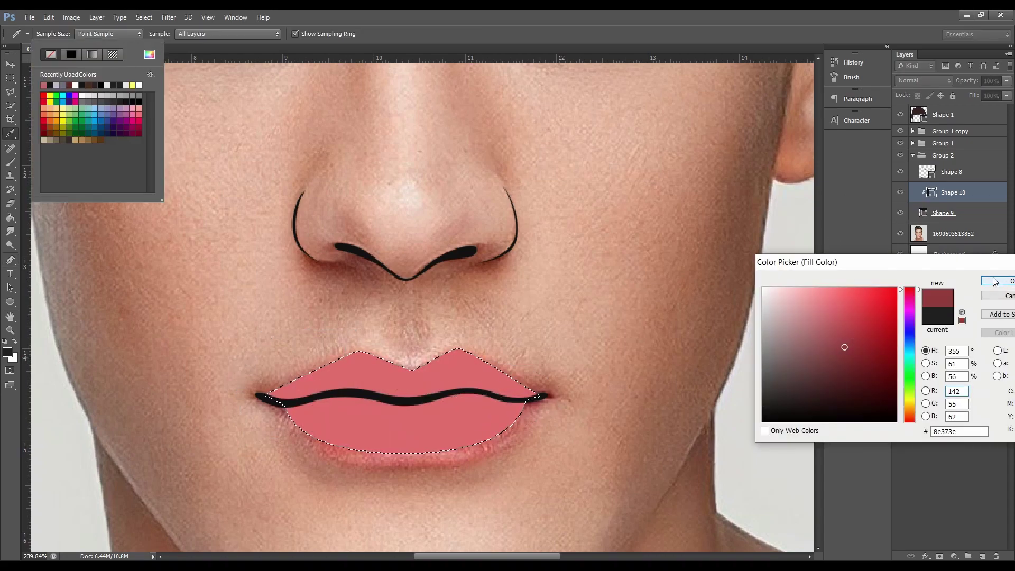
pyautogui.click(998, 281)
# Step: Add a new layer clipped to the lips and trace a second lip shading path
pyautogui.click(983, 556)
pyautogui.click(900, 233)
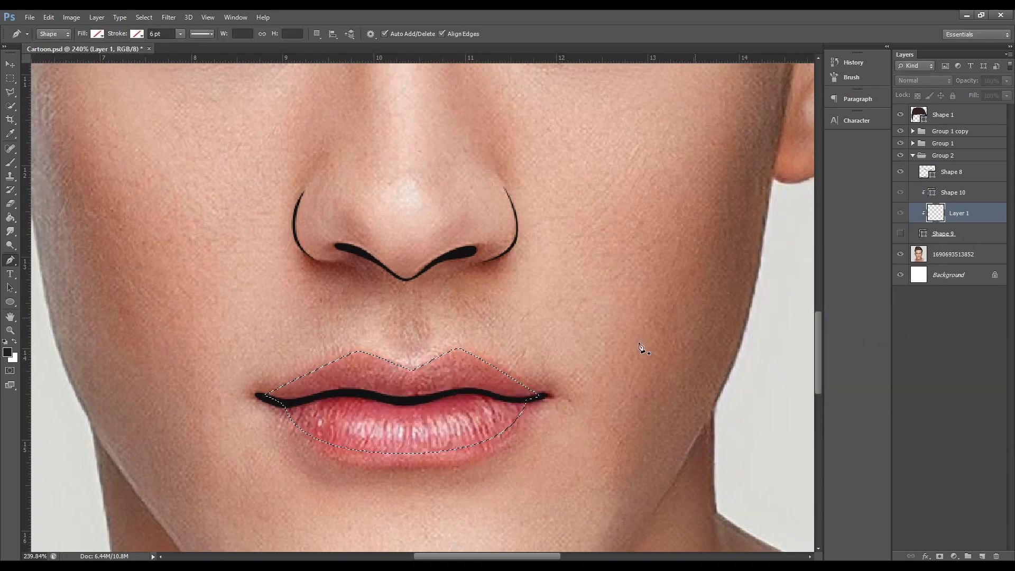
pyautogui.click(368, 455)
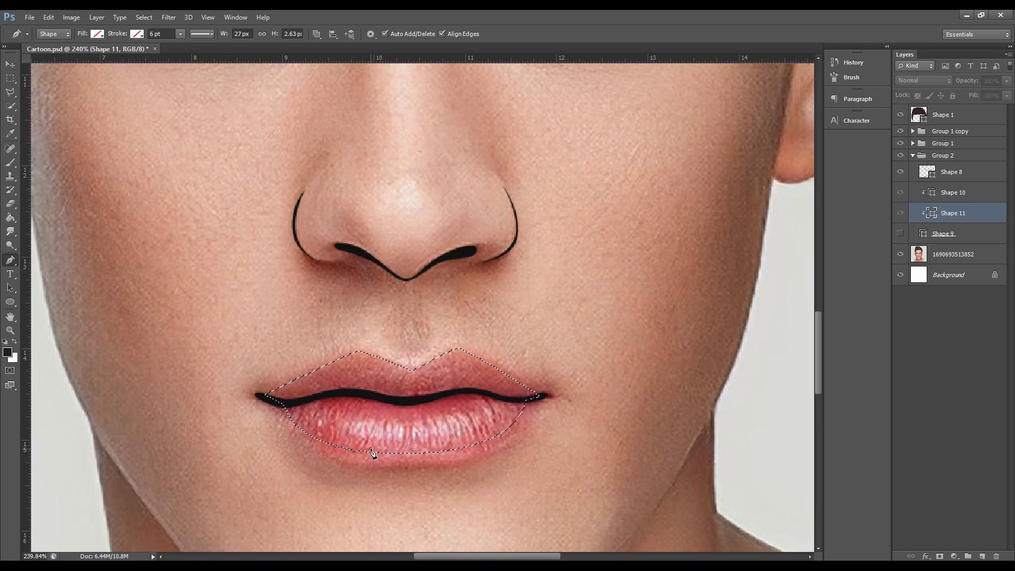
pyautogui.click(326, 395)
pyautogui.moveTo(505, 431); pyautogui.dragTo(467, 447)
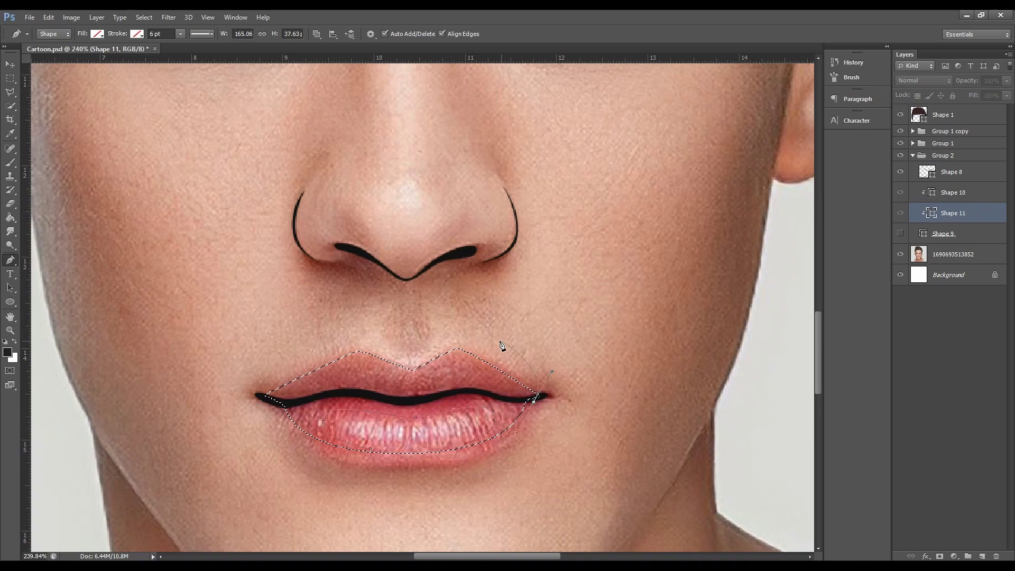
pyautogui.click(457, 349)
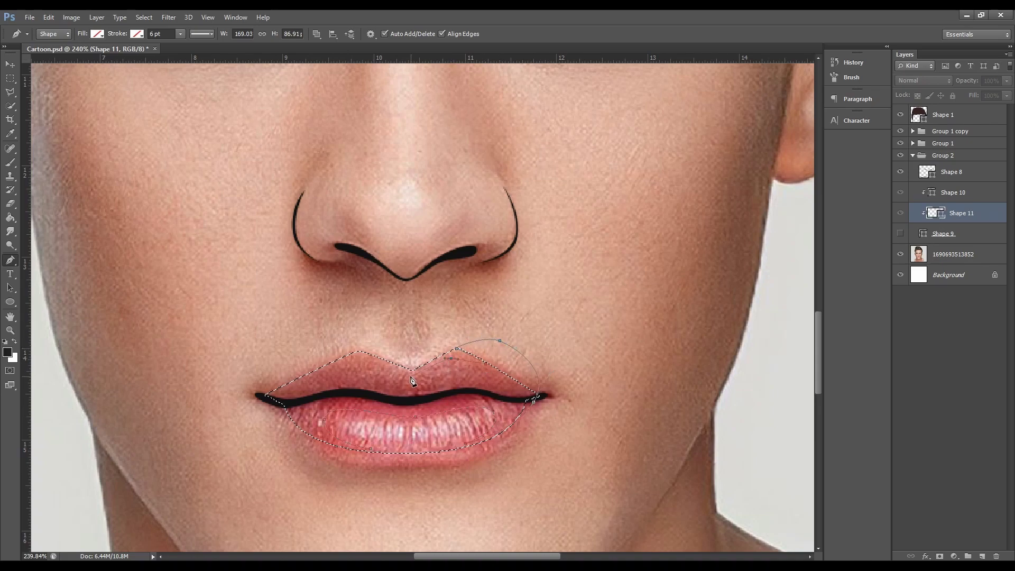
pyautogui.moveTo(353, 353); pyautogui.dragTo(248, 341)
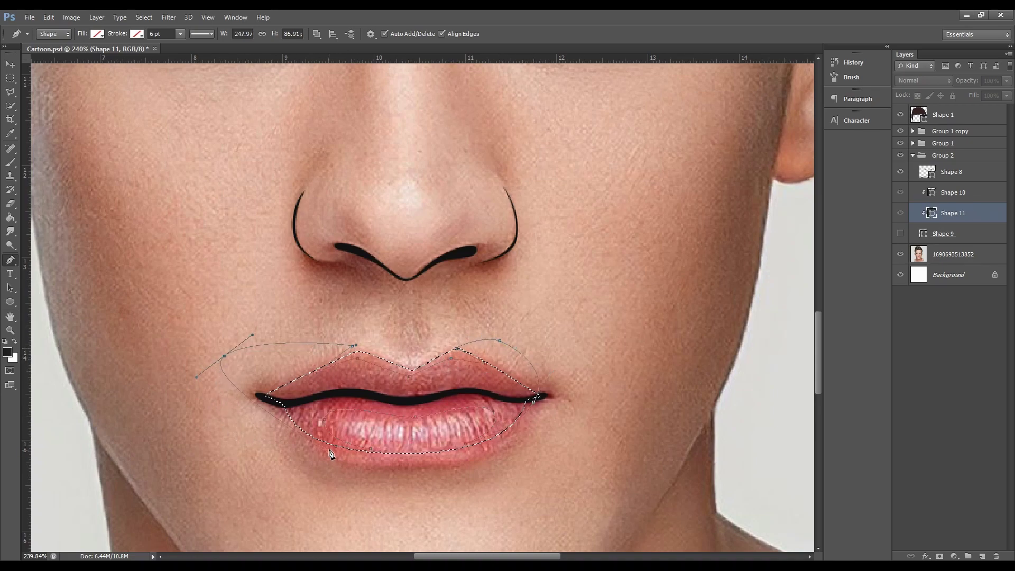
# Step: Show the pink lip fill, hide the photo, and fill the shading with sampled lip pink
pyautogui.click(900, 233)
pyautogui.click(900, 253)
pyautogui.click(97, 33)
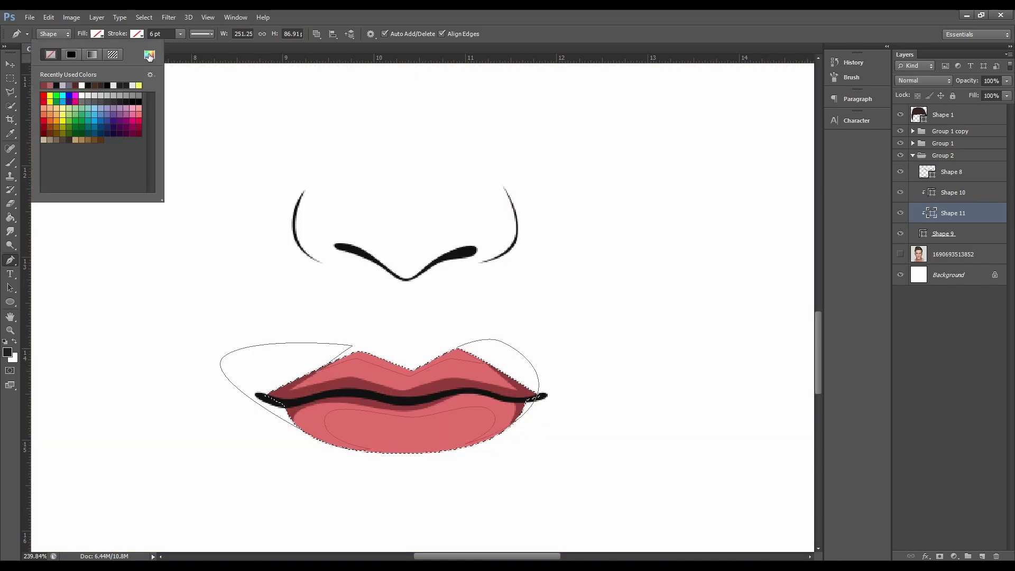
pyautogui.click(149, 54)
pyautogui.click(512, 418)
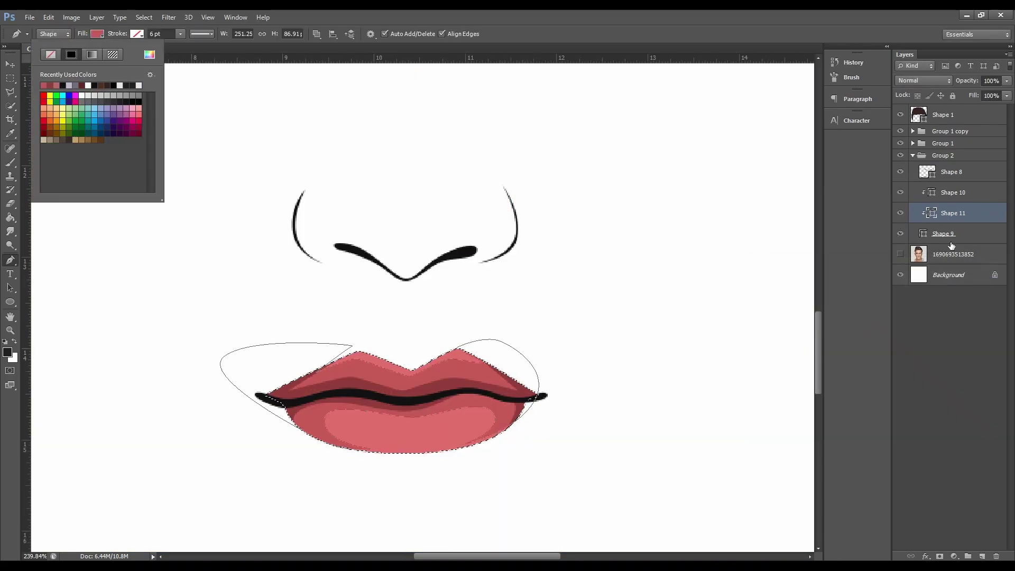
# Step: Draw the lower-lip highlight shape and fill it light pink fb8992
pyautogui.scroll(3, 420, 431)
pyautogui.click(387, 415)
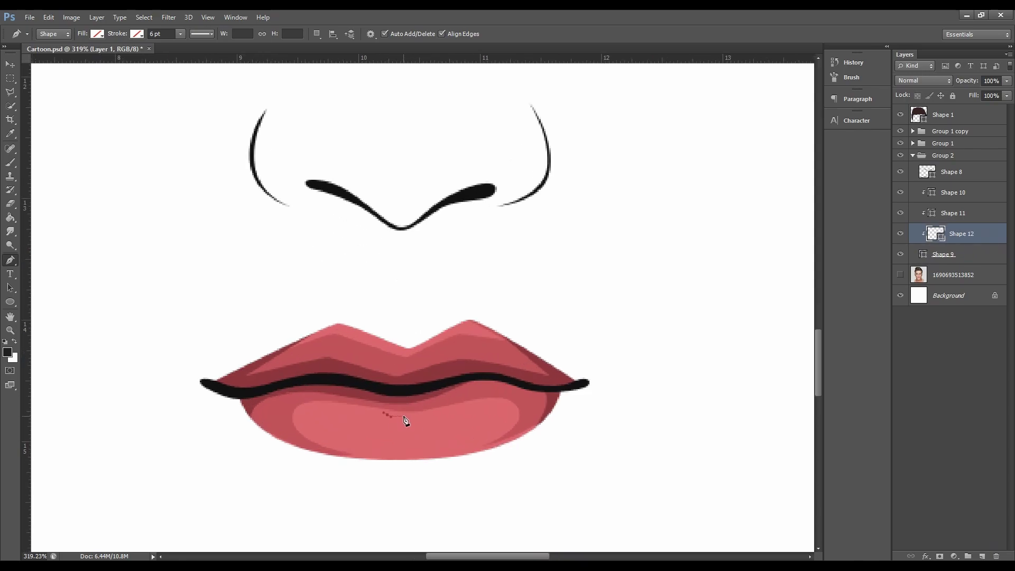
pyautogui.moveTo(415, 431)
pyautogui.mouseDown()
pyautogui.moveTo(390, 430)
pyautogui.moveTo(476, 407)
pyautogui.mouseUp()
pyautogui.click(387, 415)
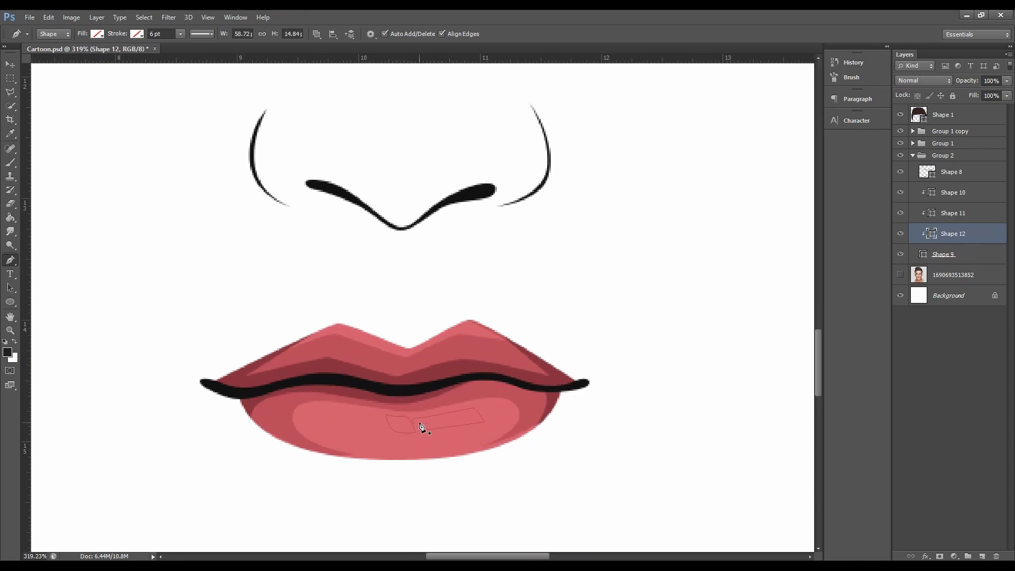
pyautogui.click(94, 35)
pyautogui.click(149, 55)
pyautogui.click(828, 299)
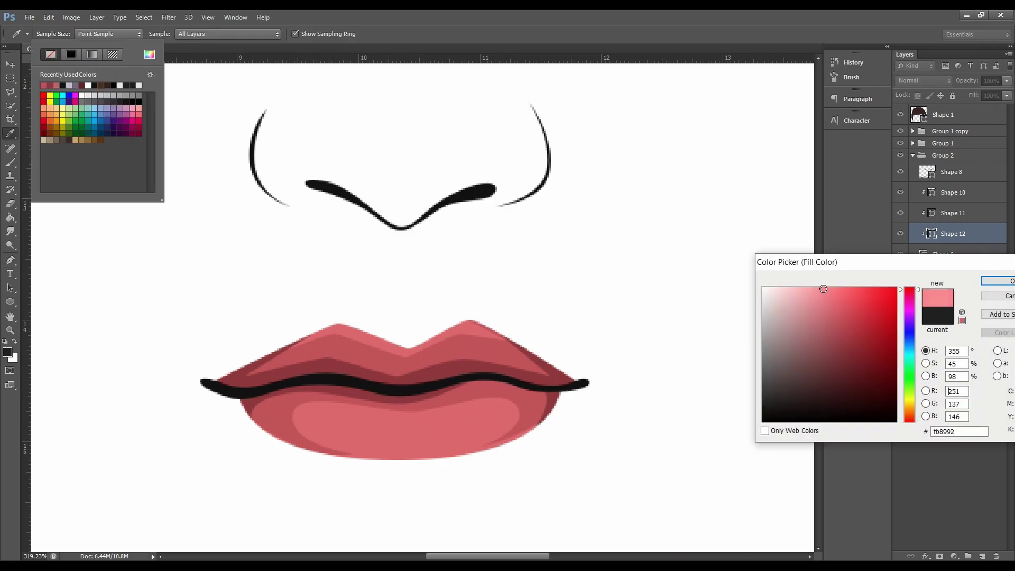
pyautogui.click(1004, 283)
# Step: Collapse Group 2 and create a new Group 3 above the reference photo layer
pyautogui.click(951, 275)
pyautogui.scroll(-1, 494, 403)
pyautogui.scroll(-3, 485, 403)
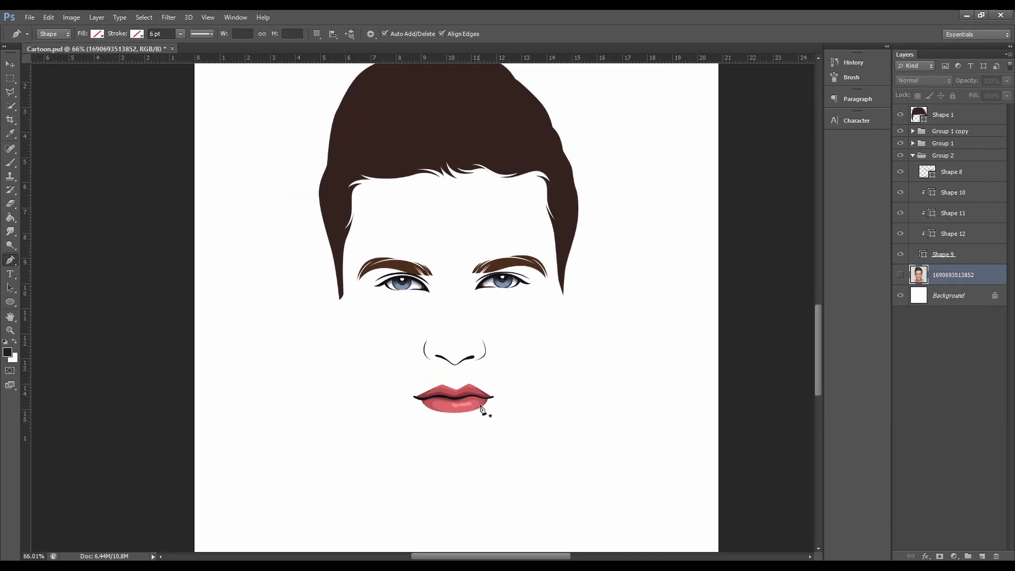
pyautogui.click(913, 155)
pyautogui.click(968, 557)
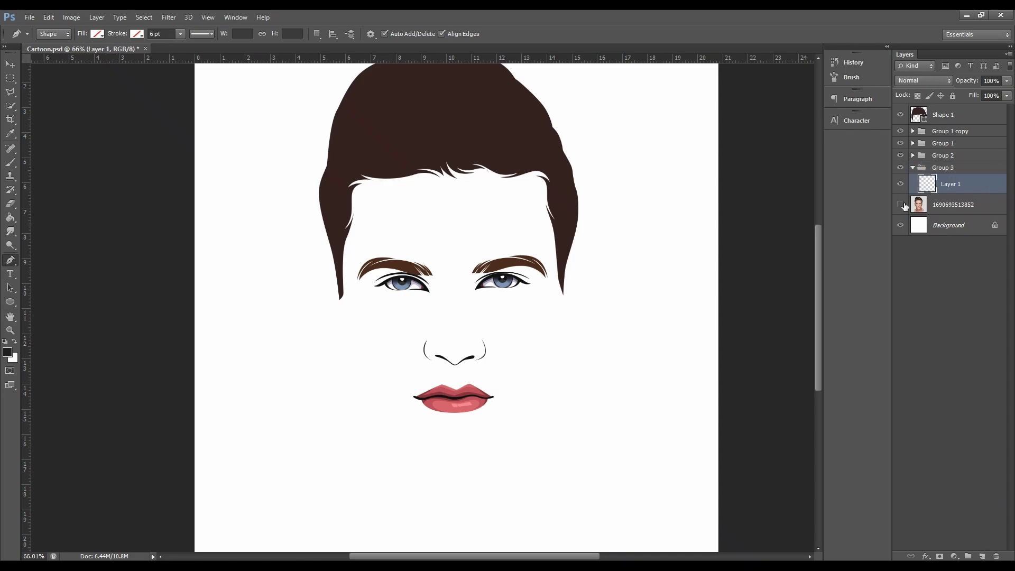
# Step: Show the reference photo and trace the left ear outline down to the earlobe
pyautogui.click(900, 204)
pyautogui.scroll(4, 321, 297)
pyautogui.click(359, 257)
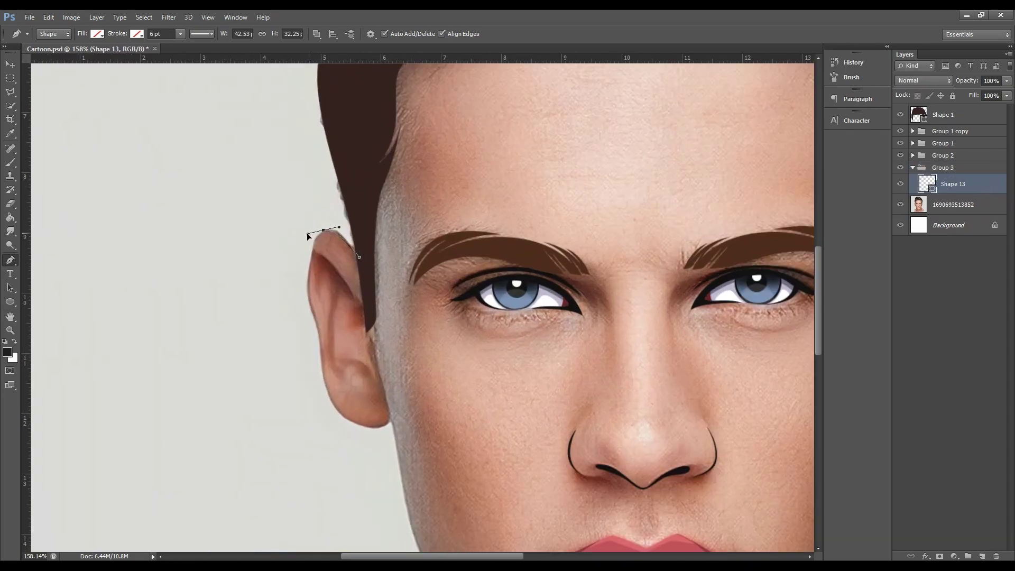
pyautogui.moveTo(308, 234); pyautogui.dragTo(305, 234)
pyautogui.moveTo(321, 366); pyautogui.dragTo(323, 398)
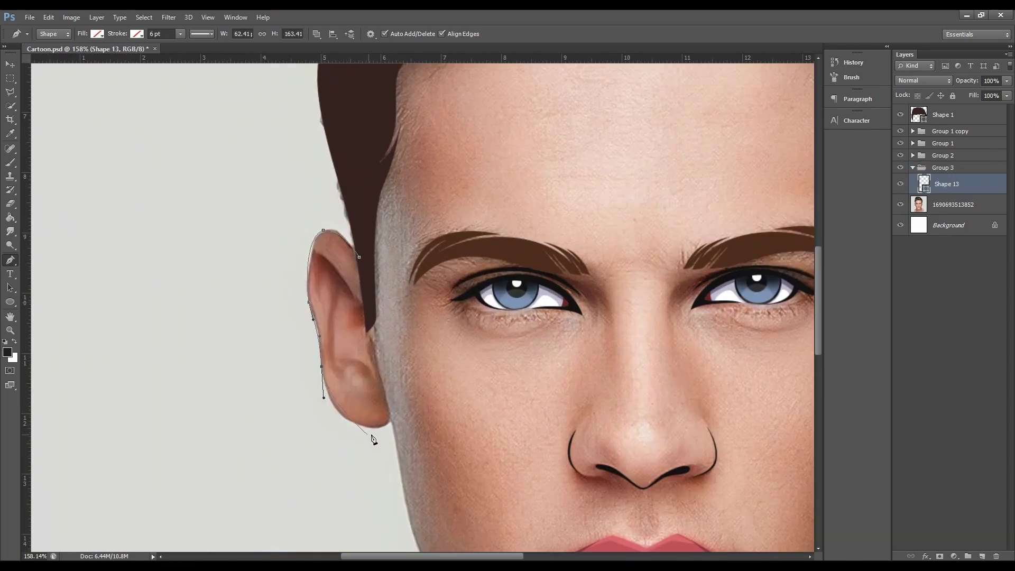
pyautogui.moveTo(389, 423); pyautogui.dragTo(432, 406)
pyautogui.keyDown('alt'); pyautogui.click(390, 424); pyautogui.keyUp('alt')
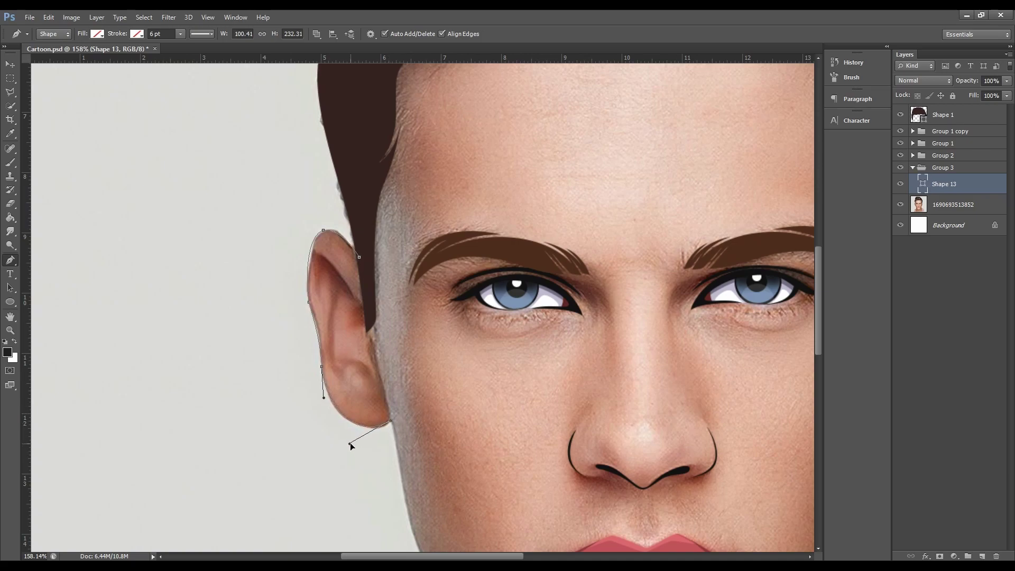
# Step: Continue the skin outline down the left jawline and around the chin
pyautogui.scroll(-3, 351, 442)
pyautogui.scroll(3, 364, 431)
pyautogui.click(368, 395)
pyautogui.click(378, 426)
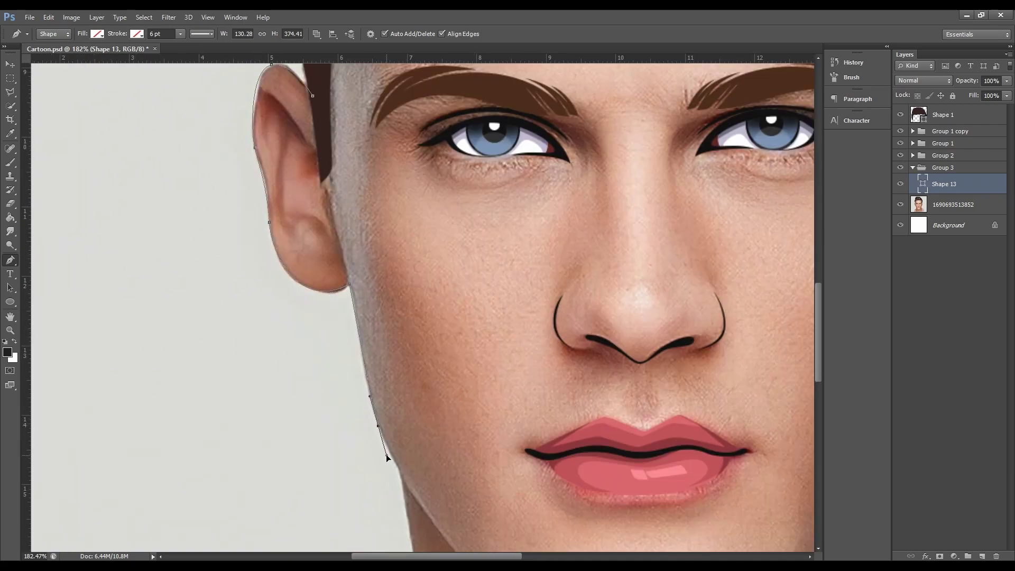
pyautogui.click(389, 456)
pyautogui.scroll(-3, 378, 439)
pyautogui.scroll(3, 365, 465)
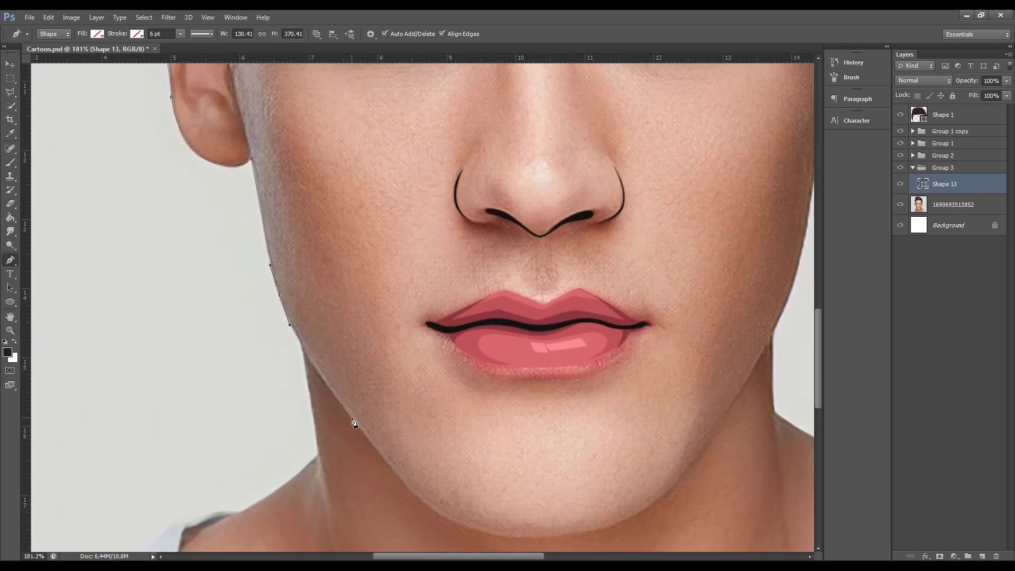
pyautogui.click(395, 472)
pyautogui.scroll(-3, 396, 465)
pyautogui.scroll(3, 400, 455)
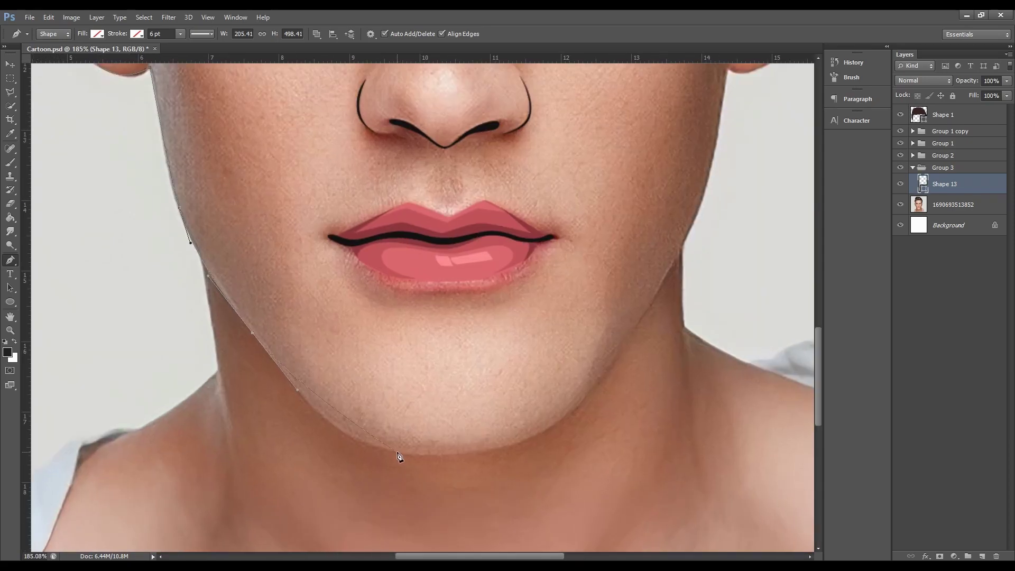
pyautogui.moveTo(371, 443); pyautogui.dragTo(421, 463)
# Step: Trace up the right jaw, cheek and around the right ear, saving the document
pyautogui.moveTo(553, 427); pyautogui.dragTo(601, 399)
pyautogui.moveTo(661, 286); pyautogui.dragTo(670, 272)
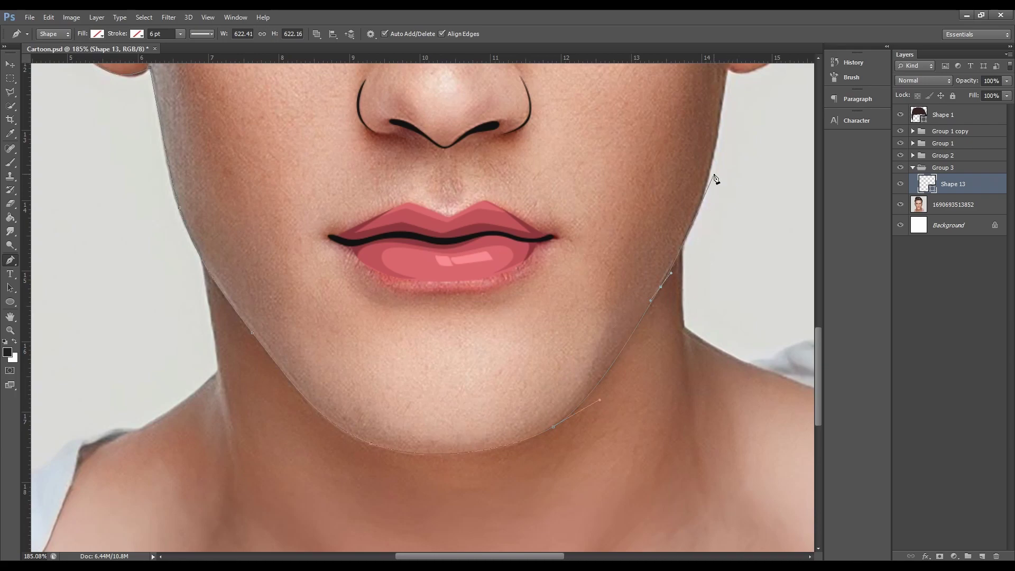
pyautogui.click(721, 134)
pyautogui.click(728, 70)
pyautogui.hotkey('ctrl', 's')
pyautogui.scroll(-3, 628, 363)
pyautogui.scroll(1, 628, 363)
pyautogui.moveTo(646, 248); pyautogui.dragTo(660, 217)
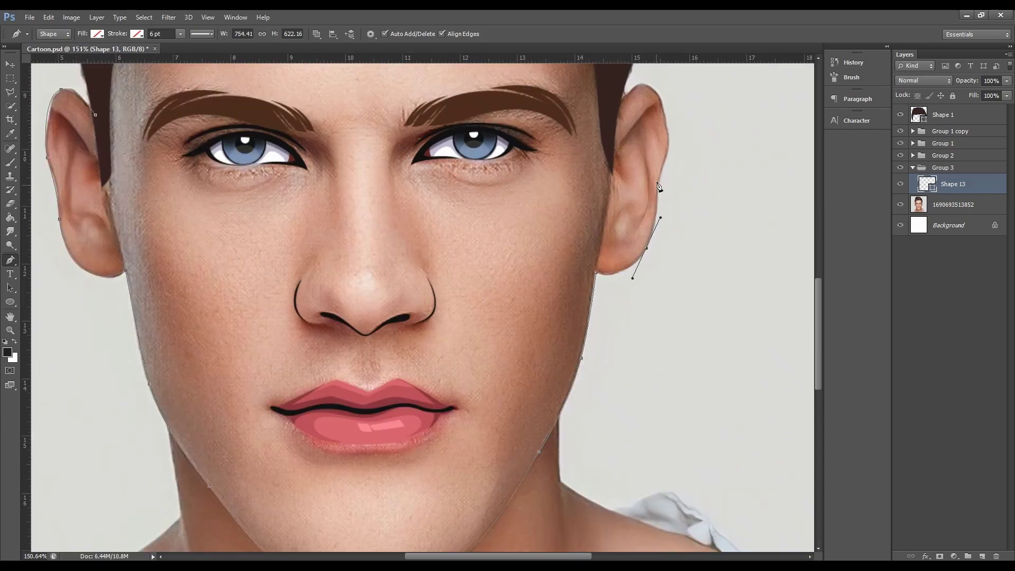
pyautogui.moveTo(662, 169); pyautogui.dragTo(667, 156)
pyautogui.moveTo(658, 98); pyautogui.dragTo(650, 83)
# Step: Extend the outline across the forehead hairline and close the skin shape
pyautogui.scroll(-8, 617, 323)
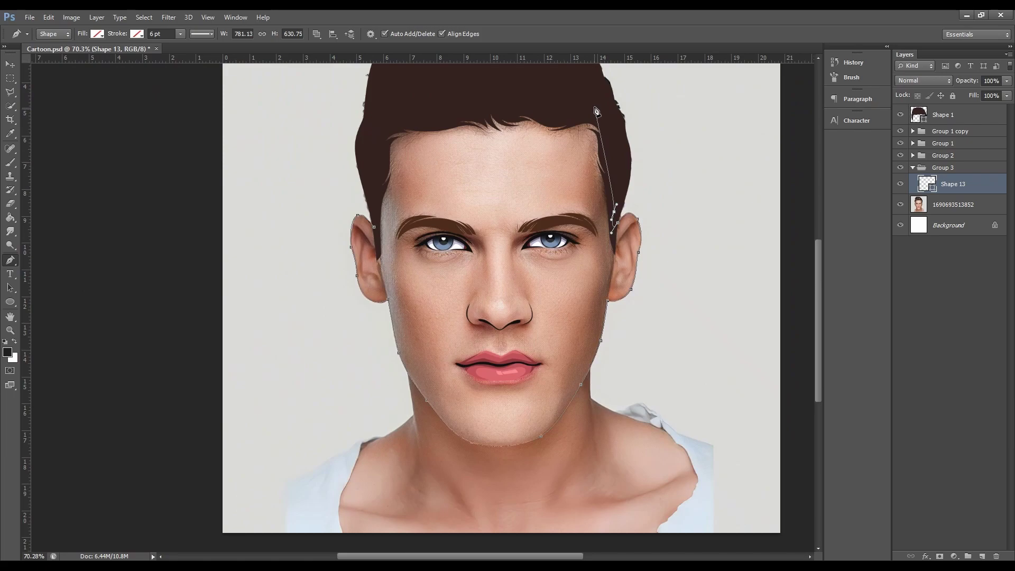
pyautogui.click(593, 104)
pyautogui.moveTo(405, 96); pyautogui.dragTo(373, 117)
pyautogui.click(374, 228)
# Step: Fill Shape 13 with peach f0ab8e sampled from the face, then add a new layer
pyautogui.click(97, 34)
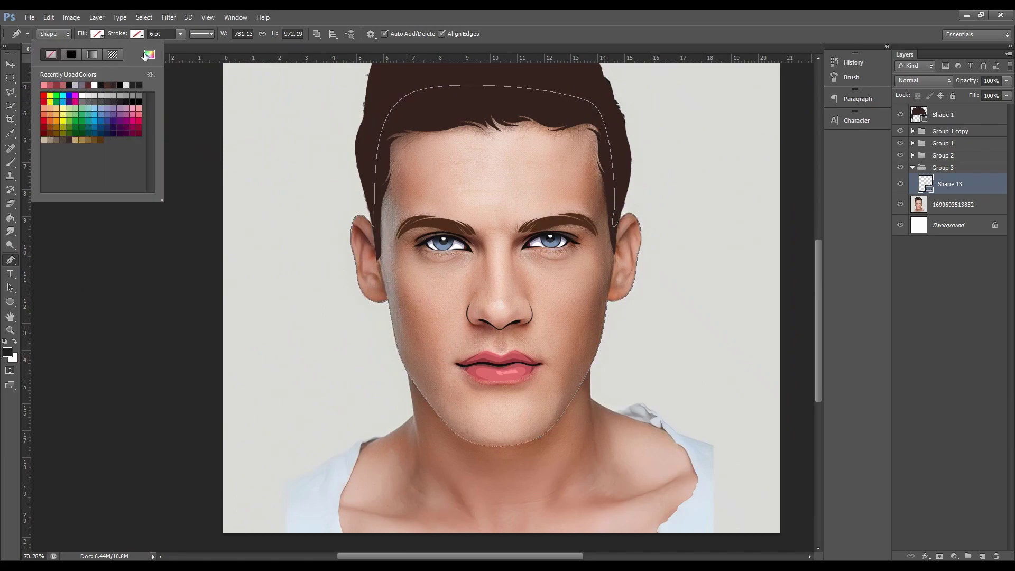
pyautogui.click(149, 54)
pyautogui.click(573, 281)
pyautogui.moveTo(814, 301); pyautogui.dragTo(823, 293)
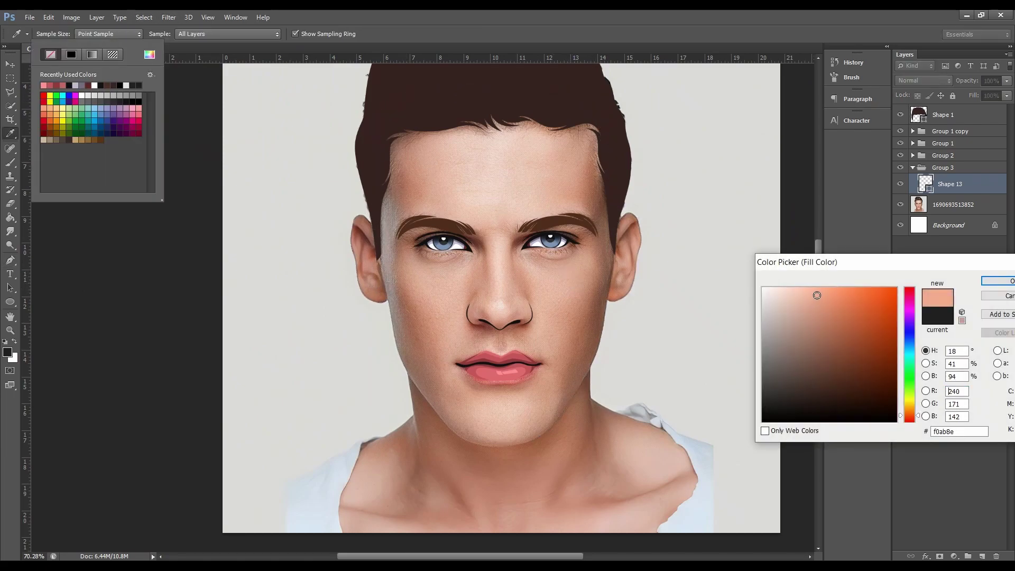
pyautogui.click(997, 280)
pyautogui.click(939, 205)
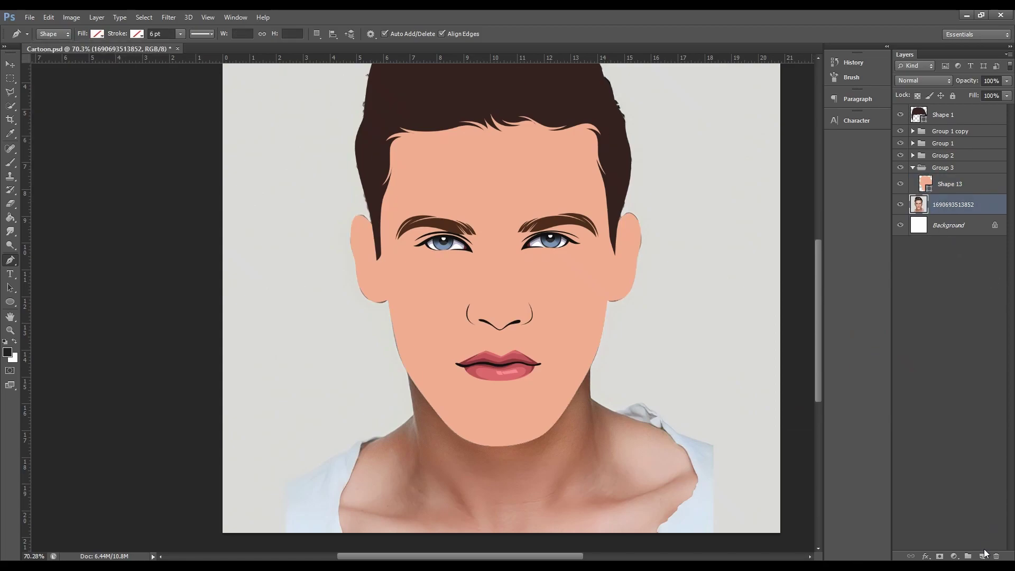
pyautogui.click(982, 556)
# Step: Draw the neck as Shape 14 from jaw to collarbone and fill it peach
pyautogui.scroll(2, 419, 503)
pyautogui.moveTo(301, 299); pyautogui.dragTo(304, 312)
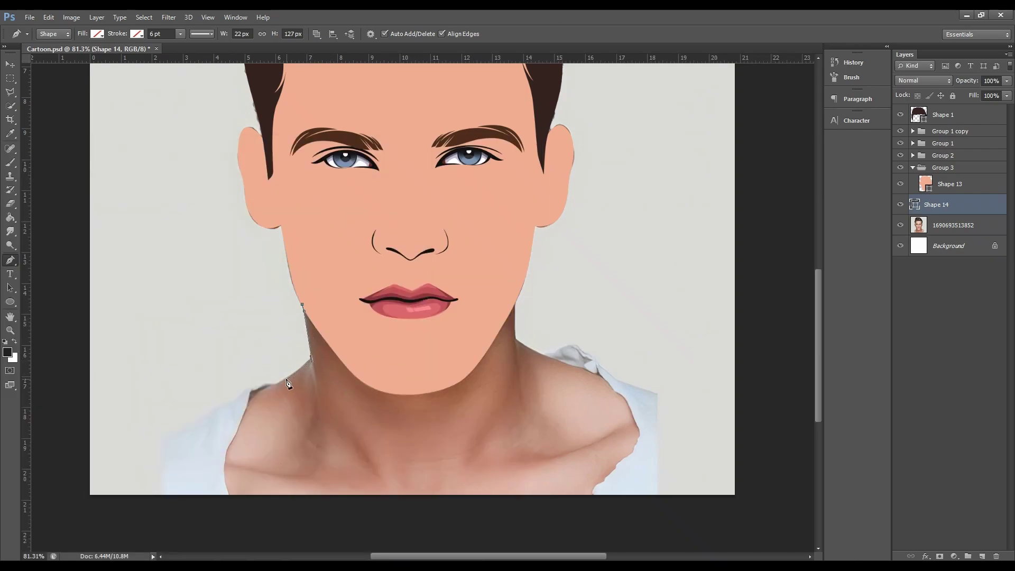
pyautogui.moveTo(432, 455); pyautogui.dragTo(540, 449)
pyautogui.click(565, 363)
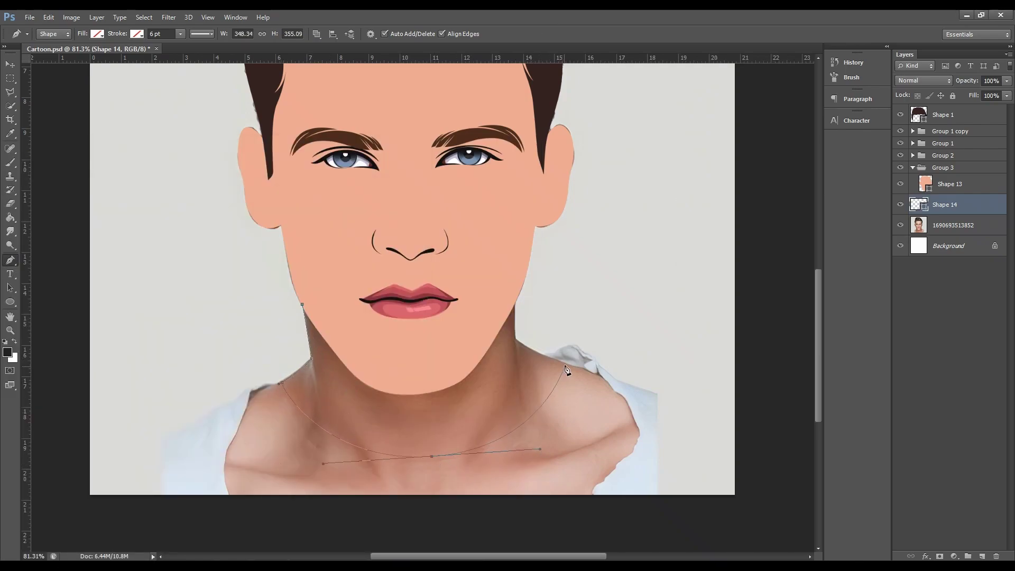
pyautogui.click(514, 289)
pyautogui.moveTo(301, 305); pyautogui.dragTo(299, 318)
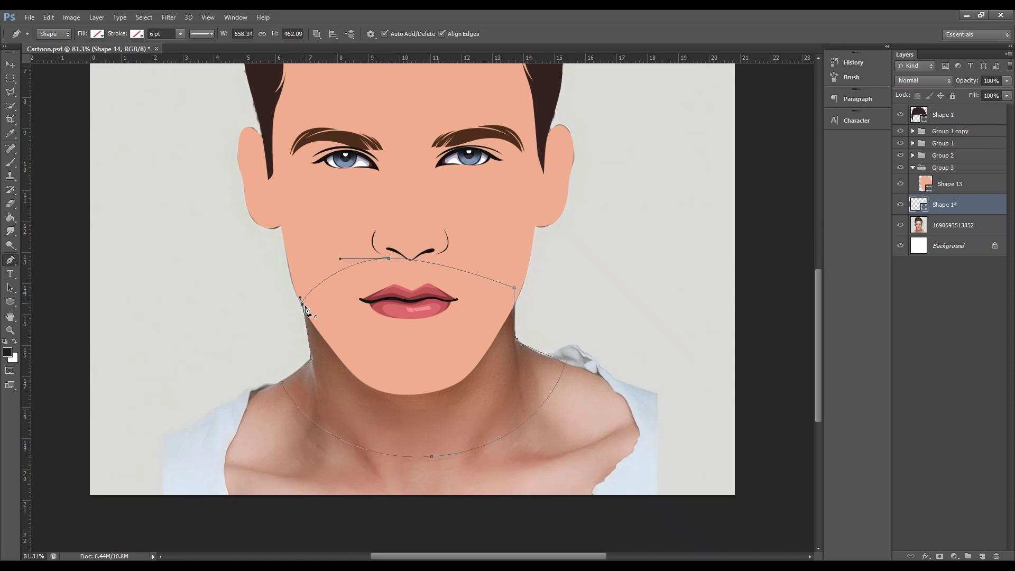
pyautogui.click(135, 34)
pyautogui.click(149, 54)
pyautogui.click(402, 212)
pyautogui.click(998, 284)
pyautogui.click(952, 225)
# Step: Move the photo above Shape 13, clip it to the skin shape, and add a new layer
pyautogui.moveTo(955, 202); pyautogui.dragTo(952, 177)
pyautogui.rightClick(957, 184)
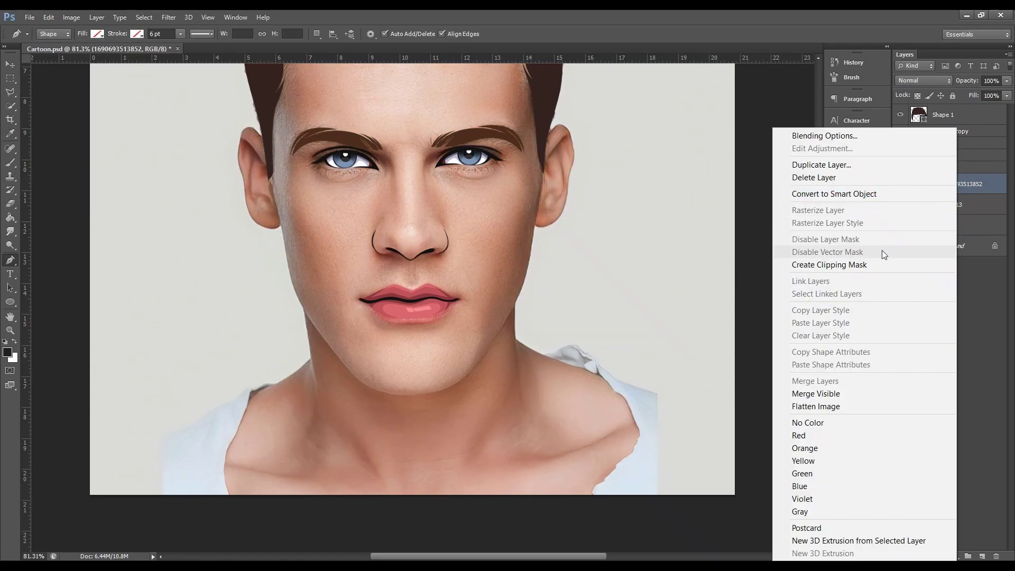
pyautogui.click(881, 264)
pyautogui.click(955, 207)
pyautogui.hotkey('ctrl', 'shift', 'alt', 'n')
# Step: Trace a closed eye-socket shadow shape from the left eyebrow
pyautogui.scroll(5, 381, 140)
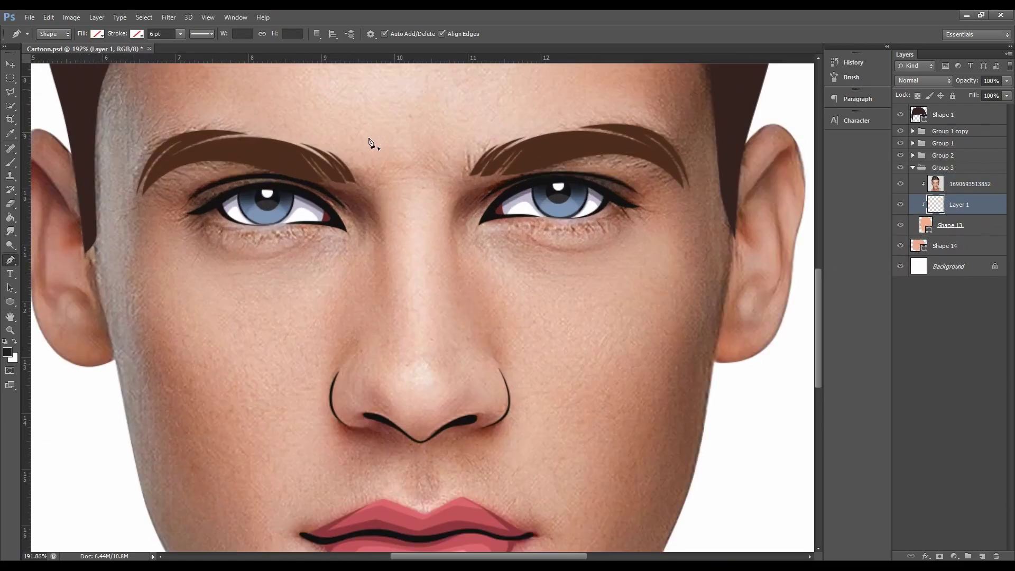
pyautogui.click(312, 164)
pyautogui.click(374, 199)
pyautogui.click(382, 256)
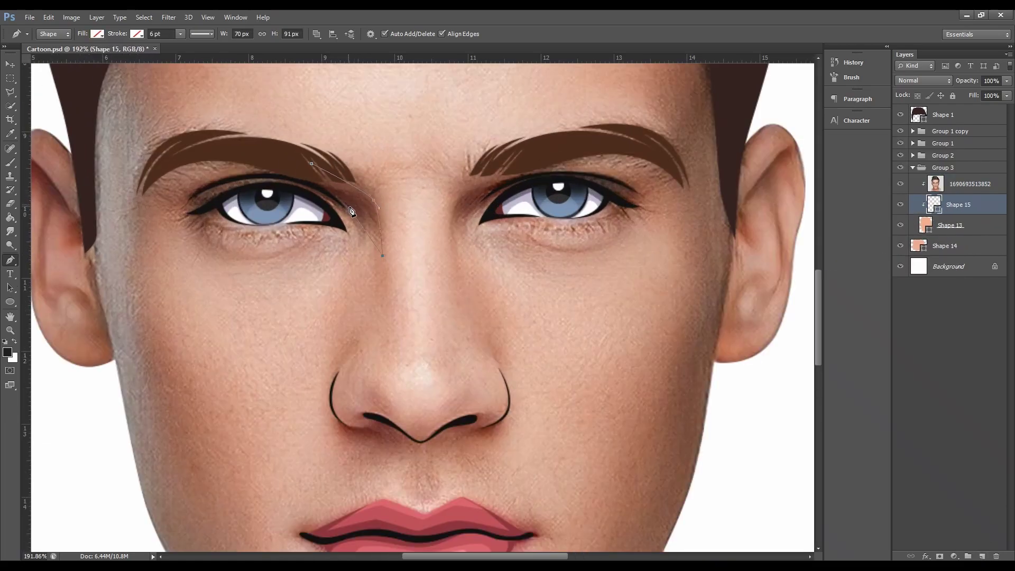
pyautogui.moveTo(300, 188); pyautogui.dragTo(312, 163)
# Step: Trace the right eyebrow shadow toward the nose bridge and around the outer eye corner
pyautogui.click(517, 170)
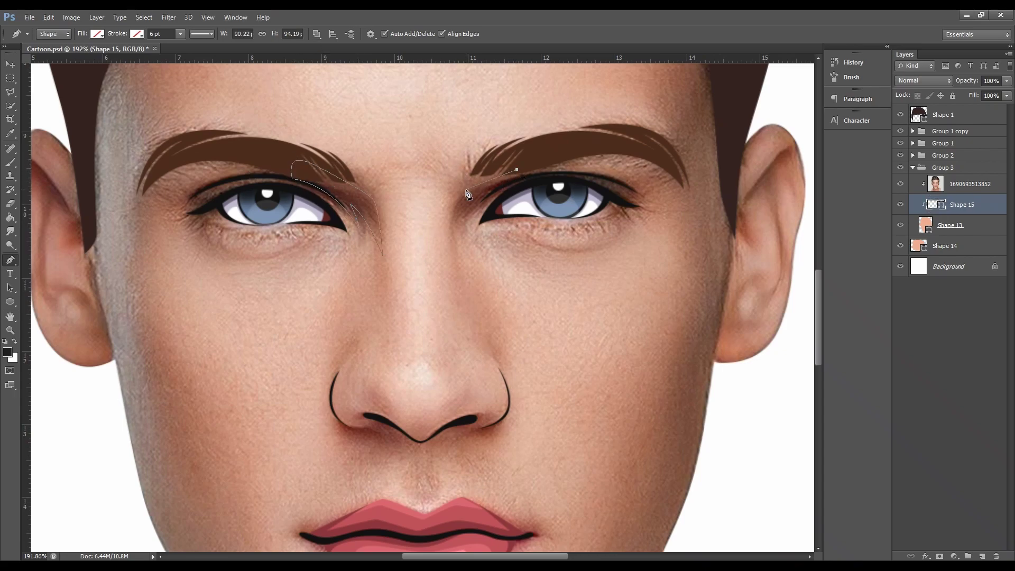
pyautogui.moveTo(455, 200); pyautogui.dragTo(446, 215)
pyautogui.click(601, 175)
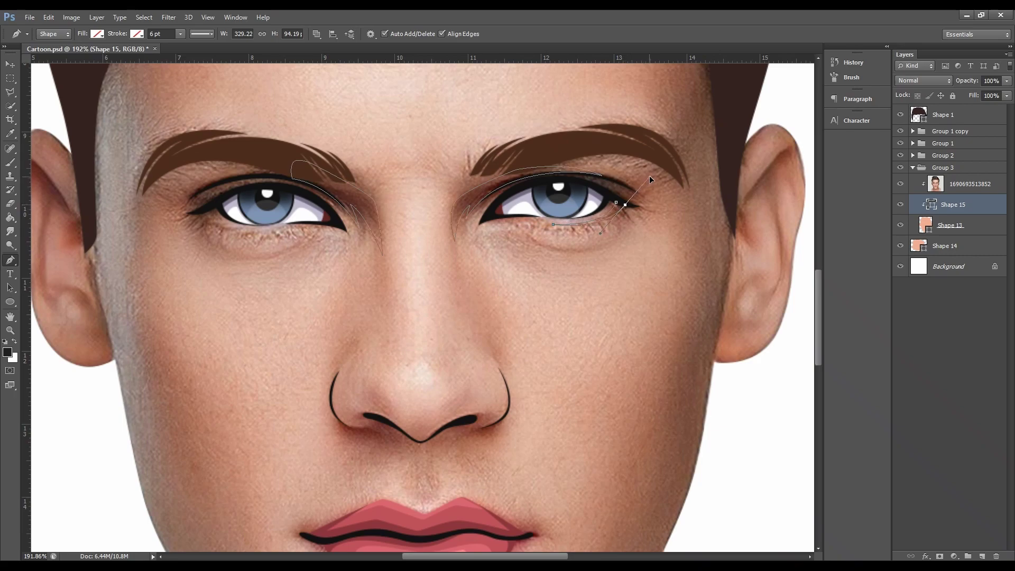
pyautogui.moveTo(259, 230); pyautogui.dragTo(214, 233)
# Step: Outline a closed nose shadow along both nostrils and the nose tip
pyautogui.scroll(1, 425, 479)
pyautogui.scroll(1, 426, 479)
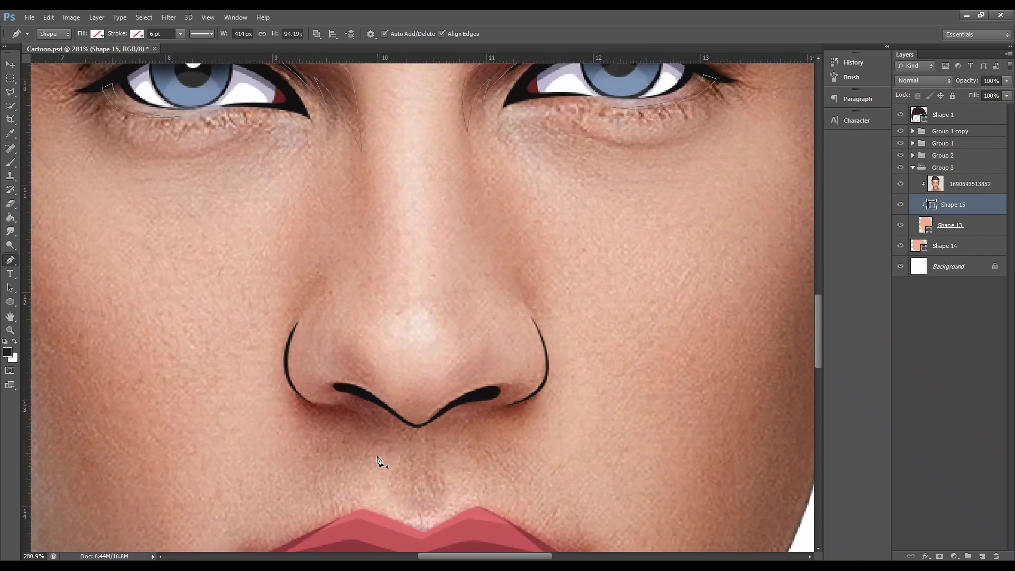
pyautogui.scroll(1, 378, 461)
pyautogui.moveTo(571, 381)
pyautogui.mouseDown()
pyautogui.moveTo(550, 390)
pyautogui.moveTo(477, 379)
pyautogui.mouseUp()
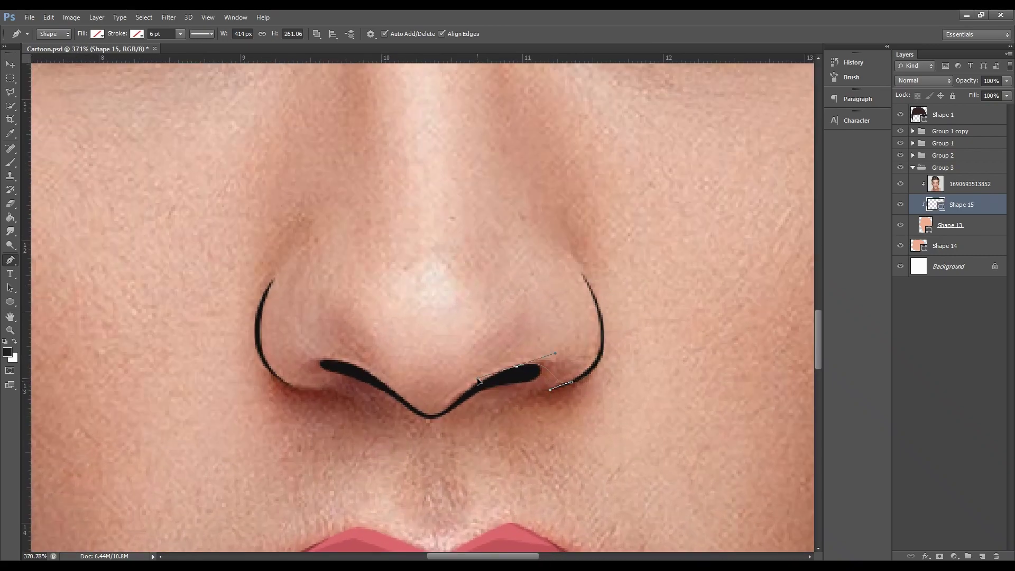
pyautogui.click(433, 415)
pyautogui.moveTo(338, 362)
pyautogui.mouseDown()
pyautogui.moveTo(308, 362)
pyautogui.moveTo(234, 322)
pyautogui.mouseUp()
pyautogui.moveTo(381, 394); pyautogui.dragTo(399, 403)
pyautogui.click(571, 382)
# Step: Start a shadow curve along the underside of the lower lip
pyautogui.scroll(-2, 381, 272)
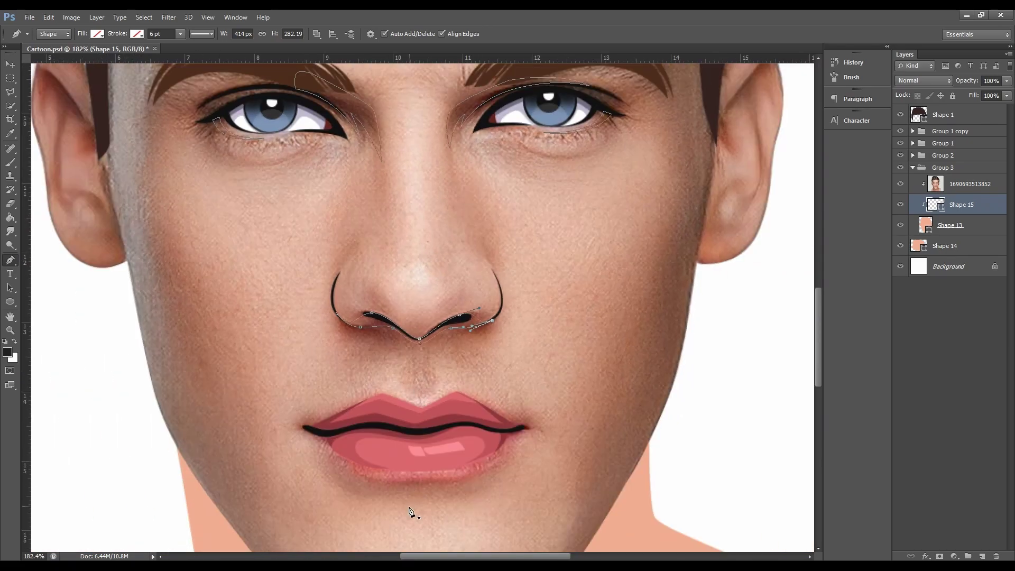
pyautogui.scroll(1, 414, 385)
pyautogui.click(327, 448)
pyautogui.moveTo(426, 465); pyautogui.dragTo(499, 463)
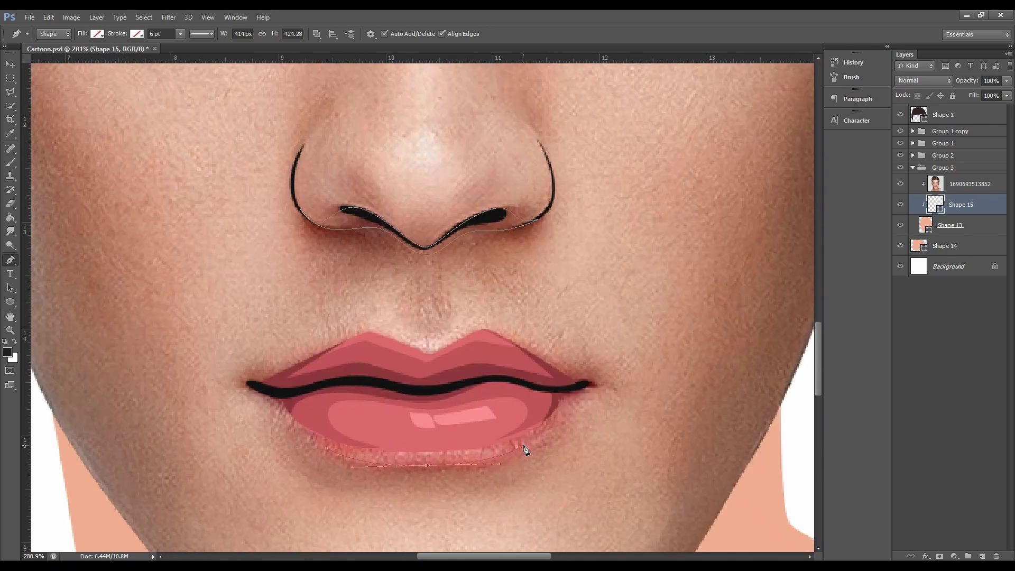
# Step: Trace the temple shadow and the outline along the ear edges to the ear top
pyautogui.scroll(-2, 478, 444)
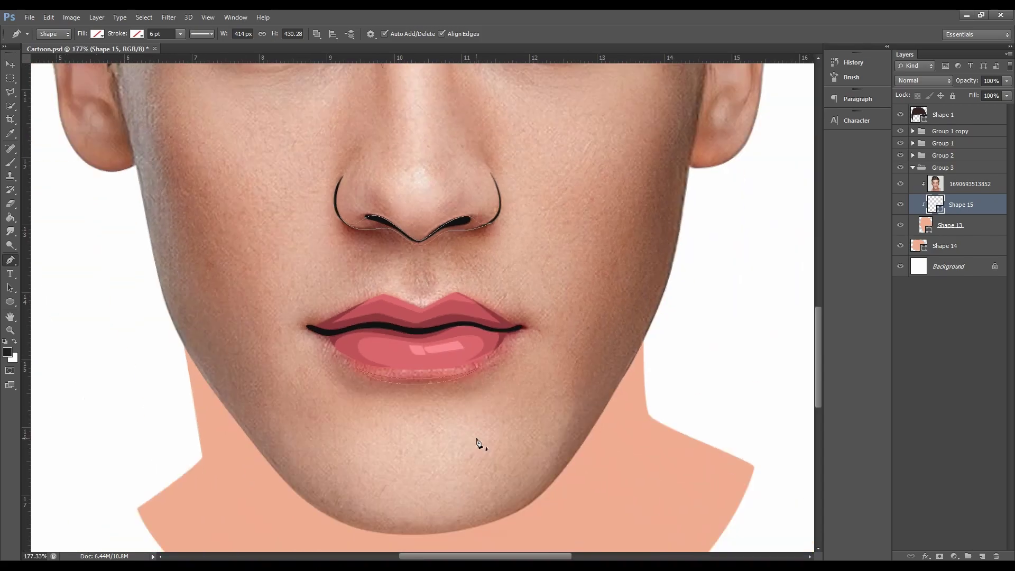
pyautogui.scroll(-2, 474, 436)
pyautogui.scroll(2, 180, 141)
pyautogui.scroll(1, 180, 142)
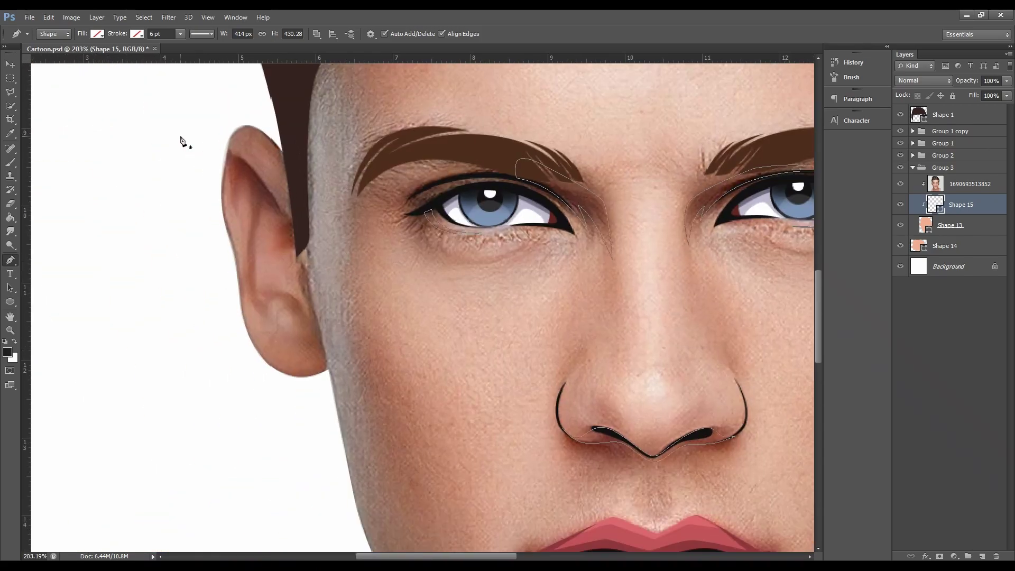
pyautogui.click(297, 238)
pyautogui.moveTo(237, 157); pyautogui.dragTo(219, 152)
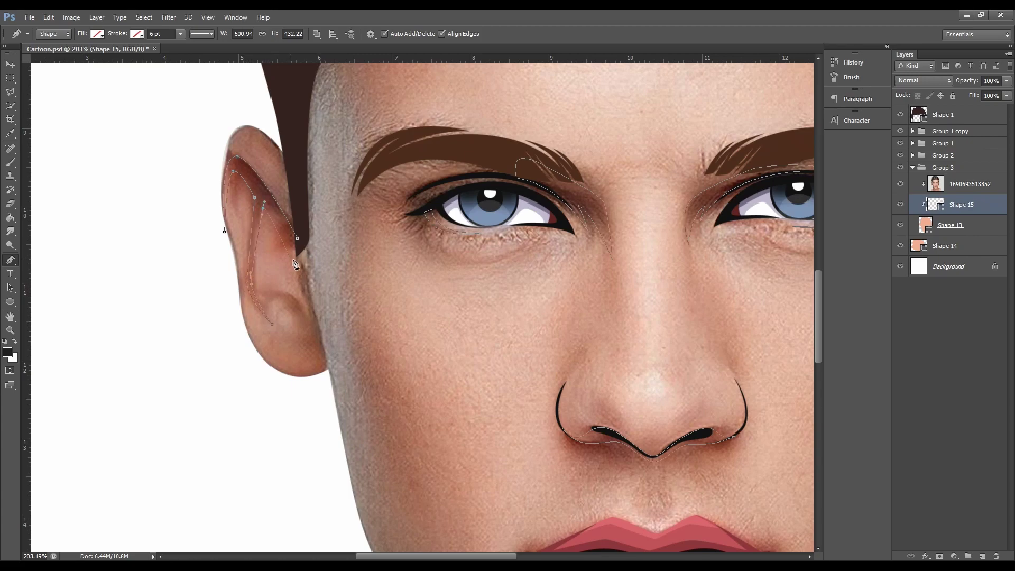
pyautogui.moveTo(330, 382); pyautogui.dragTo(305, 238)
pyautogui.scroll(-1, 185, 176)
pyautogui.scroll(-3, 185, 176)
pyautogui.moveTo(645, 191); pyautogui.dragTo(653, 204)
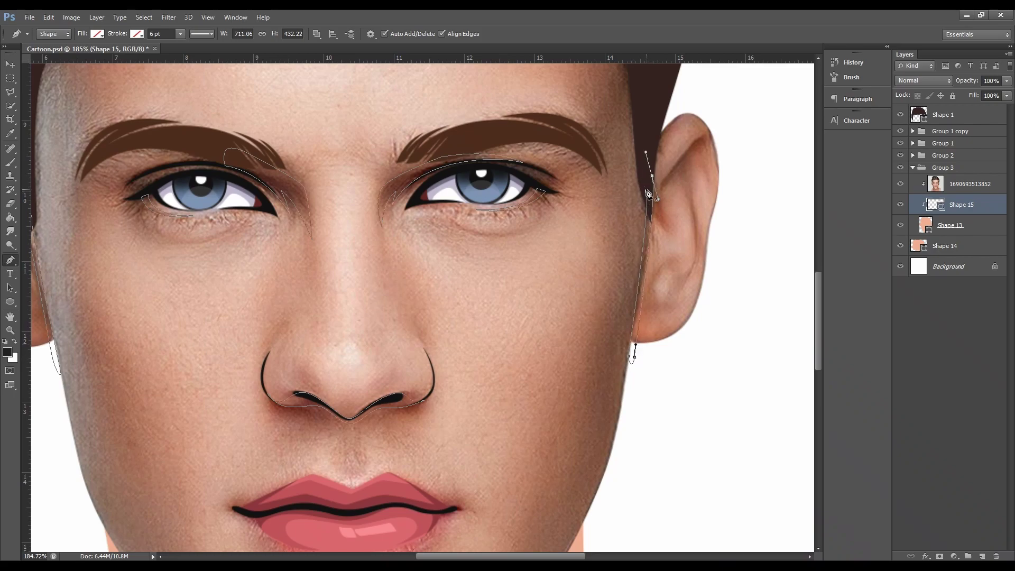
pyautogui.moveTo(700, 136); pyautogui.dragTo(703, 153)
pyautogui.click(695, 252)
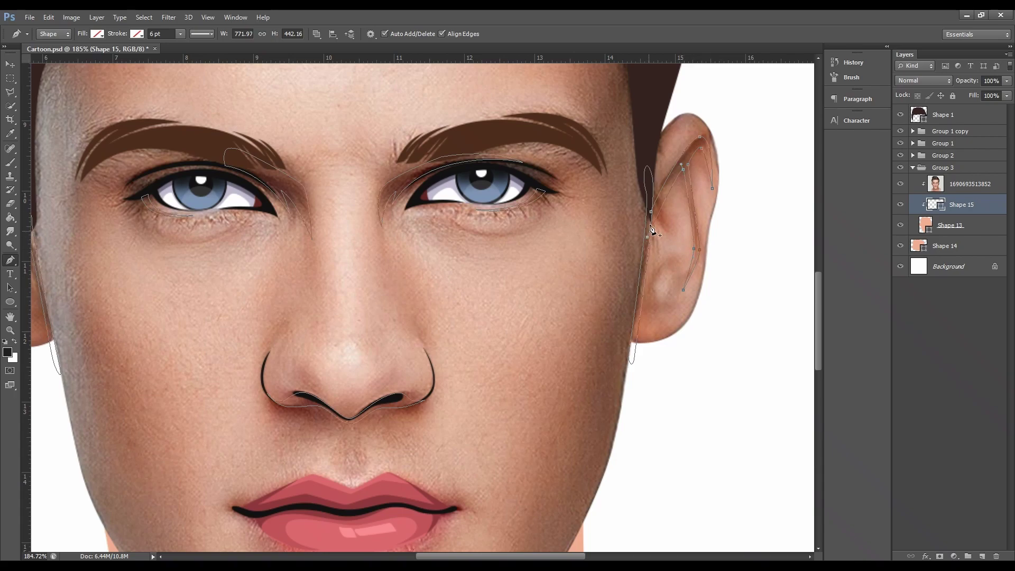
pyautogui.scroll(-5, 652, 230)
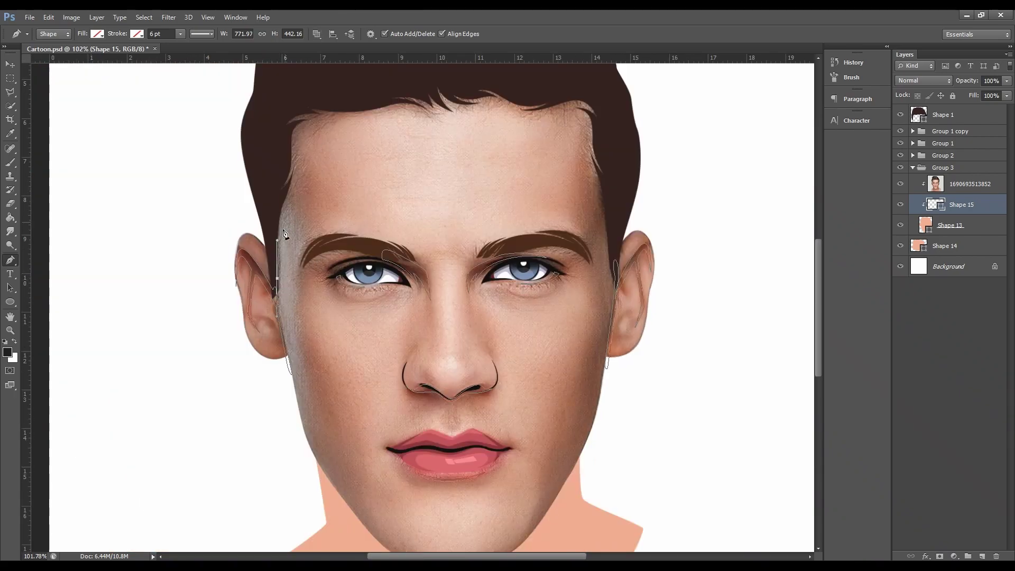
# Step: Trace the hairline across the forehead and over the hair, closing at the start point
pyautogui.click(292, 143)
pyautogui.moveTo(301, 113); pyautogui.dragTo(329, 117)
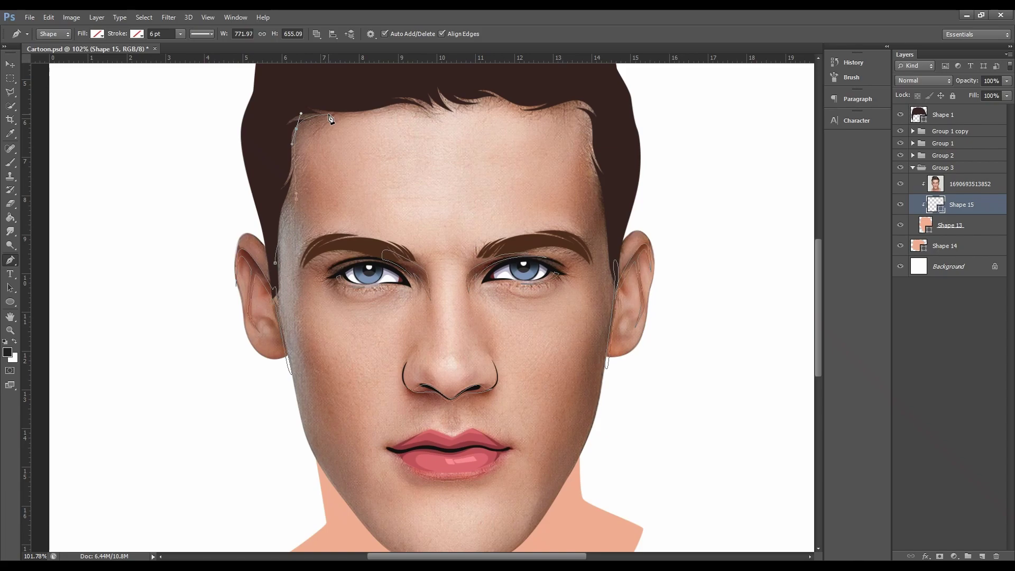
pyautogui.click(329, 114)
pyautogui.click(348, 117)
pyautogui.click(375, 113)
pyautogui.click(411, 100)
pyautogui.click(434, 113)
pyautogui.moveTo(435, 98); pyautogui.dragTo(470, 103)
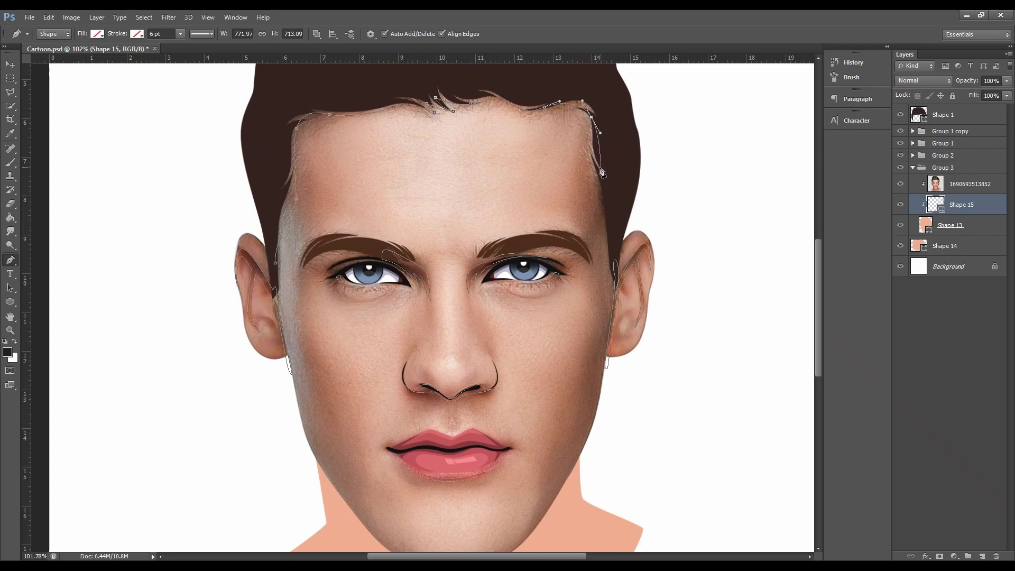
pyautogui.moveTo(593, 195); pyautogui.dragTo(596, 206)
pyautogui.moveTo(614, 271); pyautogui.dragTo(613, 299)
pyautogui.moveTo(626, 152); pyautogui.dragTo(625, 109)
pyautogui.moveTo(574, 75); pyautogui.dragTo(523, 64)
pyautogui.moveTo(271, 85); pyautogui.dragTo(214, 145)
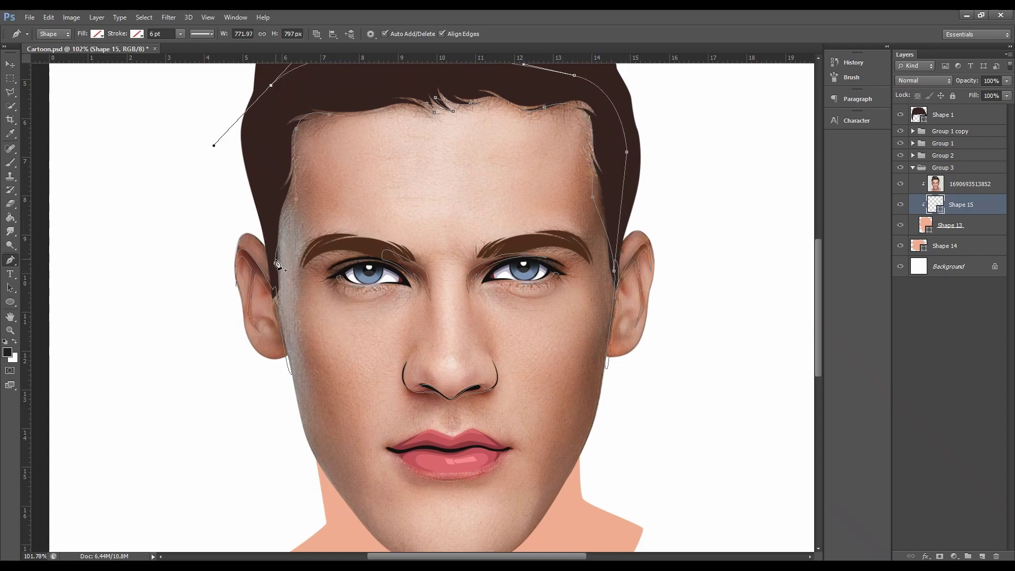
pyautogui.click(276, 263)
# Step: Outline the jaw from cheek around the chin and neck, closing at the ear
pyautogui.scroll(-2, 536, 389)
pyautogui.scroll(2, 358, 324)
pyautogui.scroll(2, 563, 189)
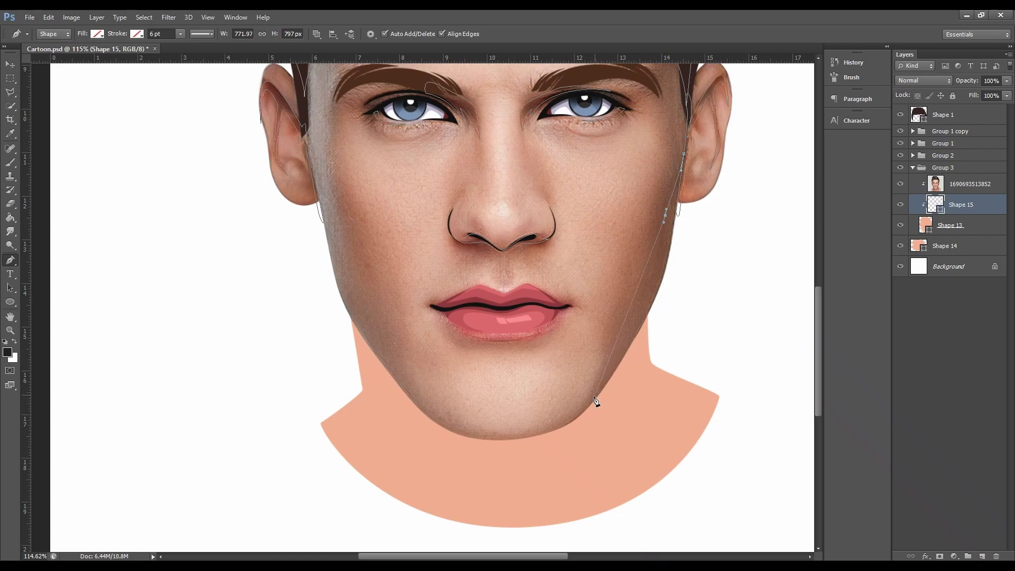
pyautogui.moveTo(578, 416); pyautogui.dragTo(538, 442)
pyautogui.moveTo(475, 437); pyautogui.dragTo(448, 424)
pyautogui.moveTo(337, 232); pyautogui.dragTo(342, 243)
pyautogui.click(312, 173)
pyautogui.click(327, 256)
pyautogui.moveTo(395, 445); pyautogui.dragTo(462, 486)
pyautogui.moveTo(649, 448); pyautogui.dragTo(732, 305)
pyautogui.click(684, 153)
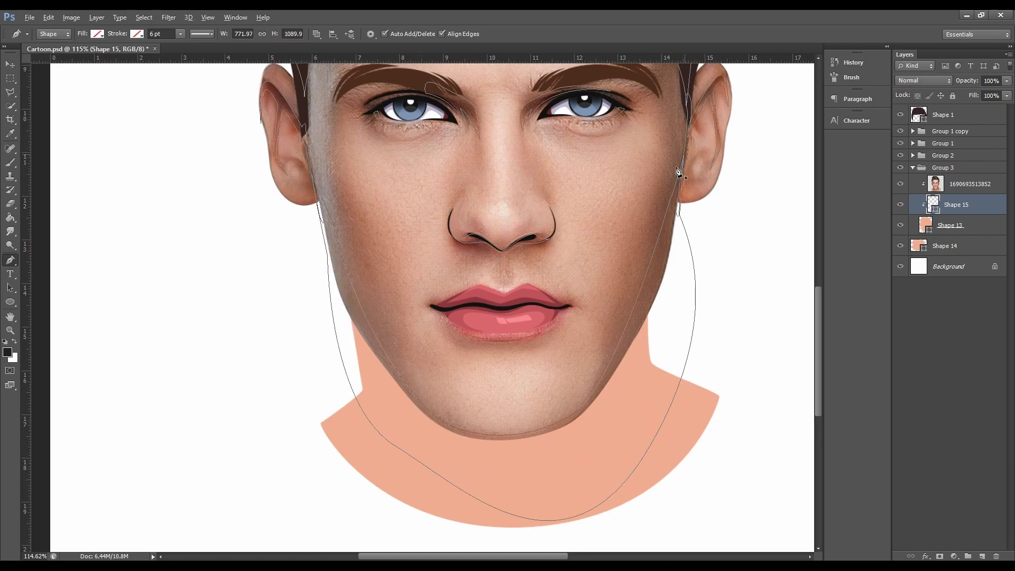
pyautogui.moveTo(398, 111); pyautogui.dragTo(473, 165)
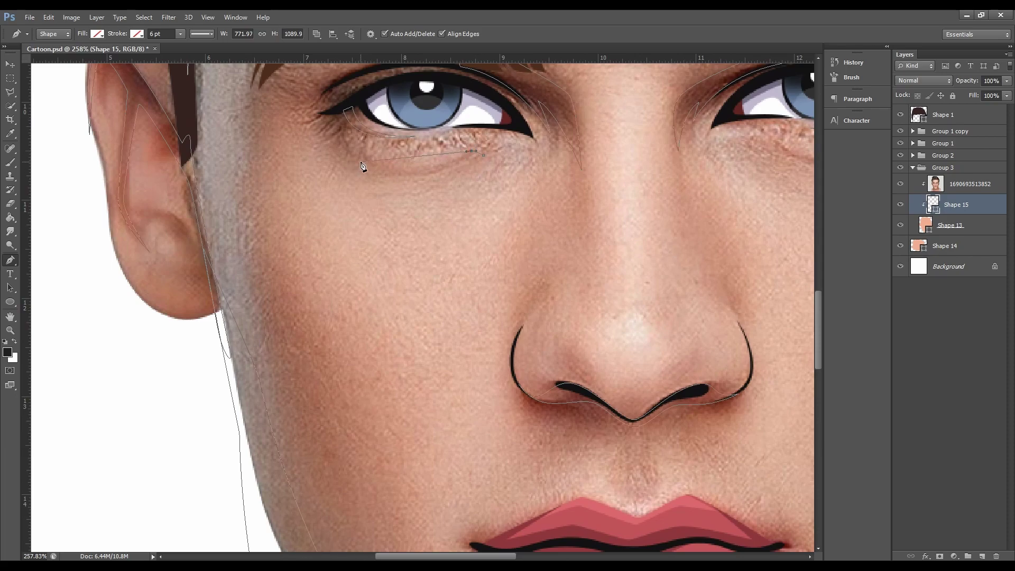
# Step: Draw closed crescent shadows under the left and right eyes
pyautogui.moveTo(363, 163); pyautogui.dragTo(365, 170)
pyautogui.moveTo(482, 154); pyautogui.dragTo(483, 163)
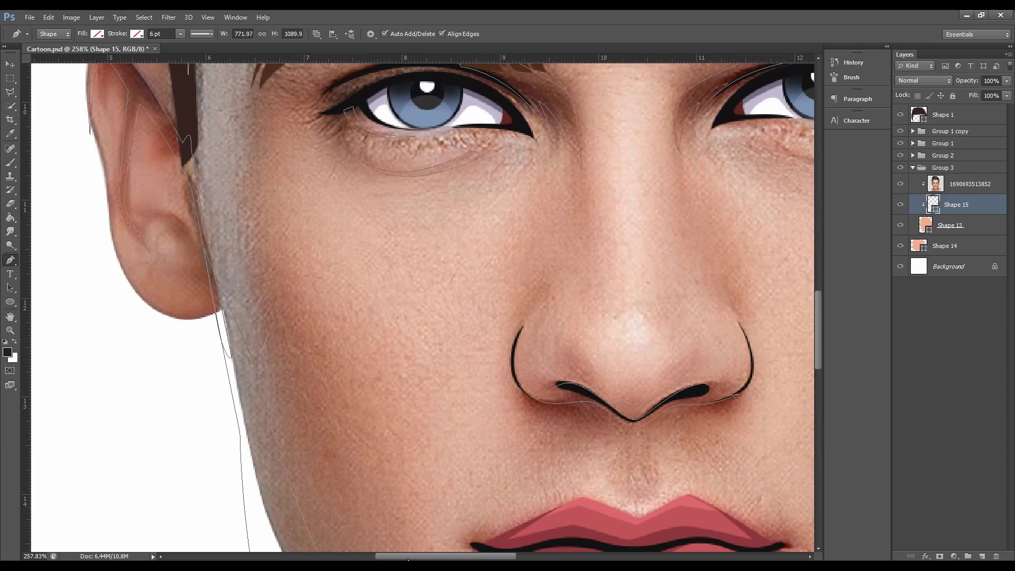
pyautogui.hscroll(5, 660, 247)
pyautogui.moveTo(751, 157); pyautogui.dragTo(796, 136)
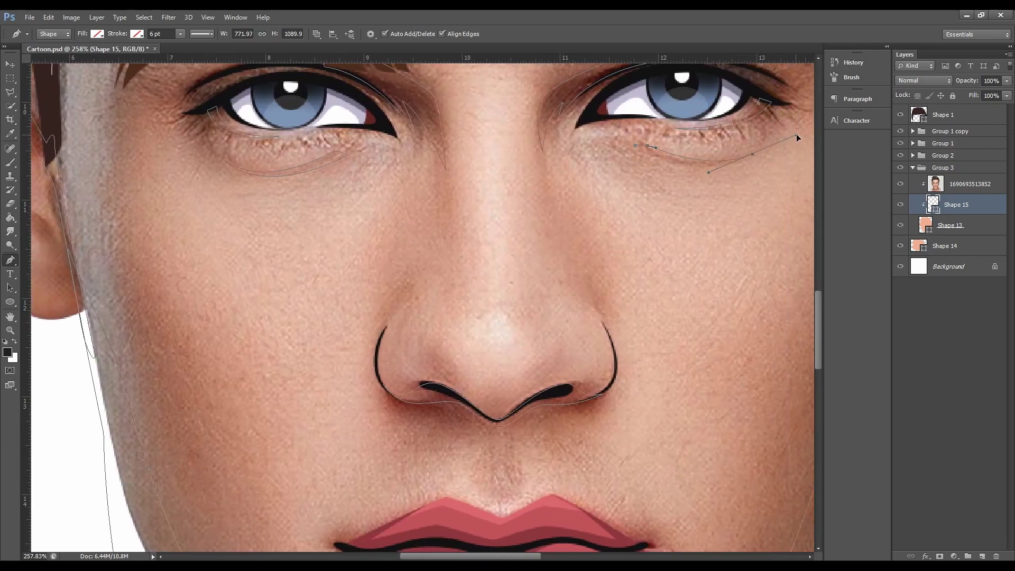
pyautogui.keyDown('alt'); pyautogui.click(752, 157); pyautogui.keyUp('alt')
pyautogui.click(634, 145)
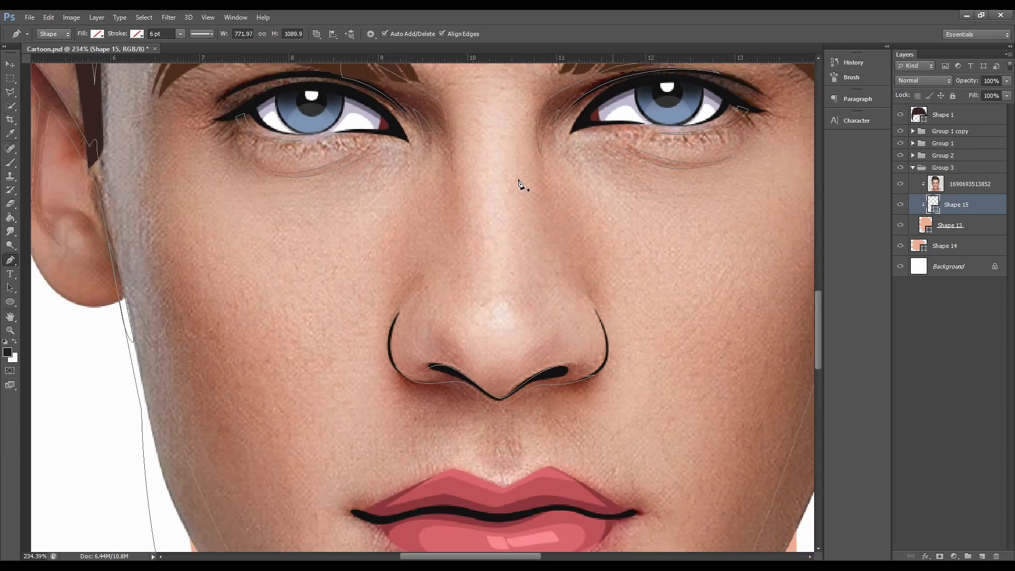
pyautogui.scroll(-6, 521, 181)
# Step: Hide the reference photo and fill Shape 15 with a darkened, skin-sampled brown
pyautogui.click(900, 184)
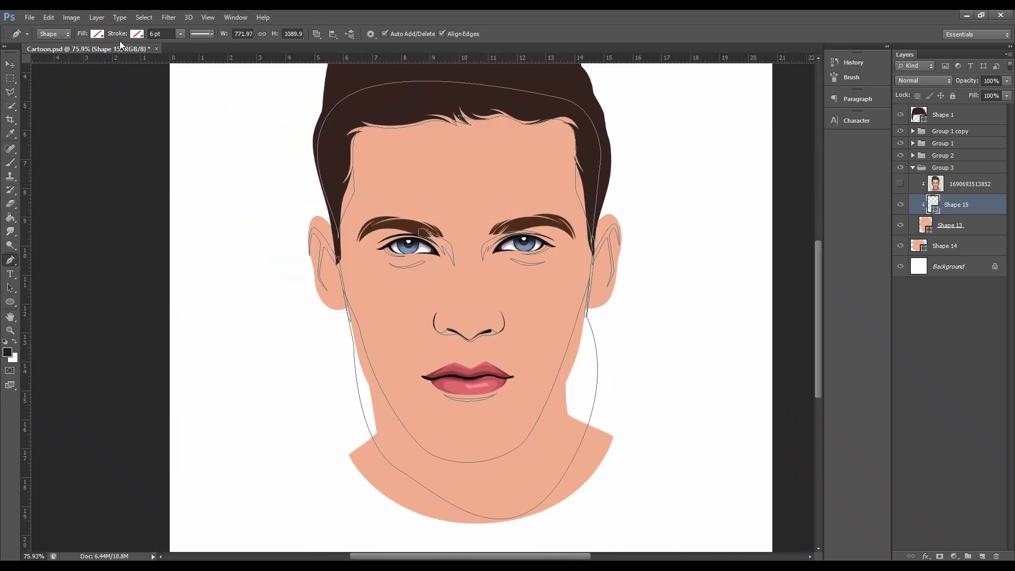
pyautogui.click(96, 33)
pyautogui.click(150, 54)
pyautogui.click(465, 422)
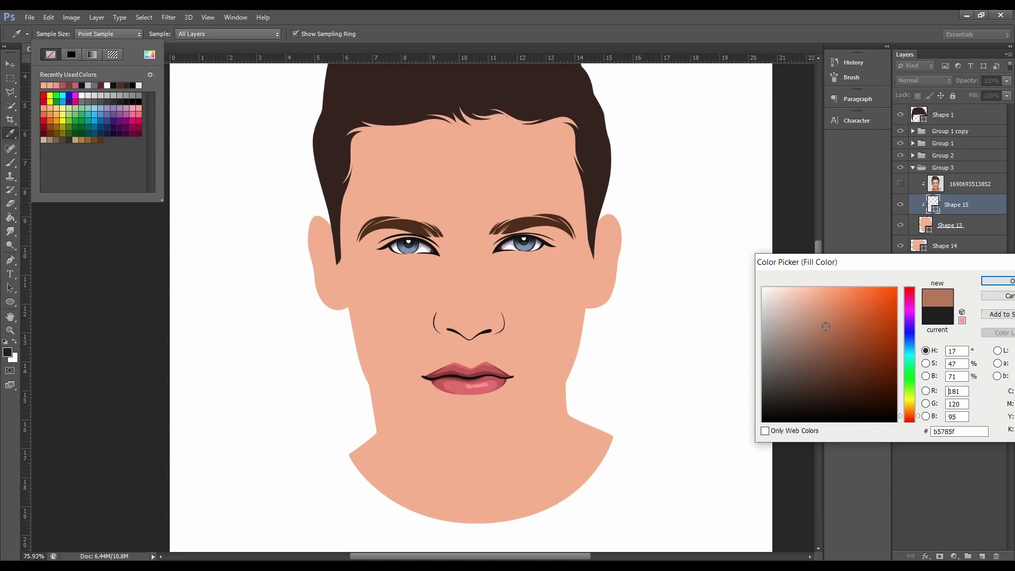
pyautogui.moveTo(827, 322); pyautogui.dragTo(826, 332)
pyautogui.click(998, 281)
pyautogui.press('Escape')
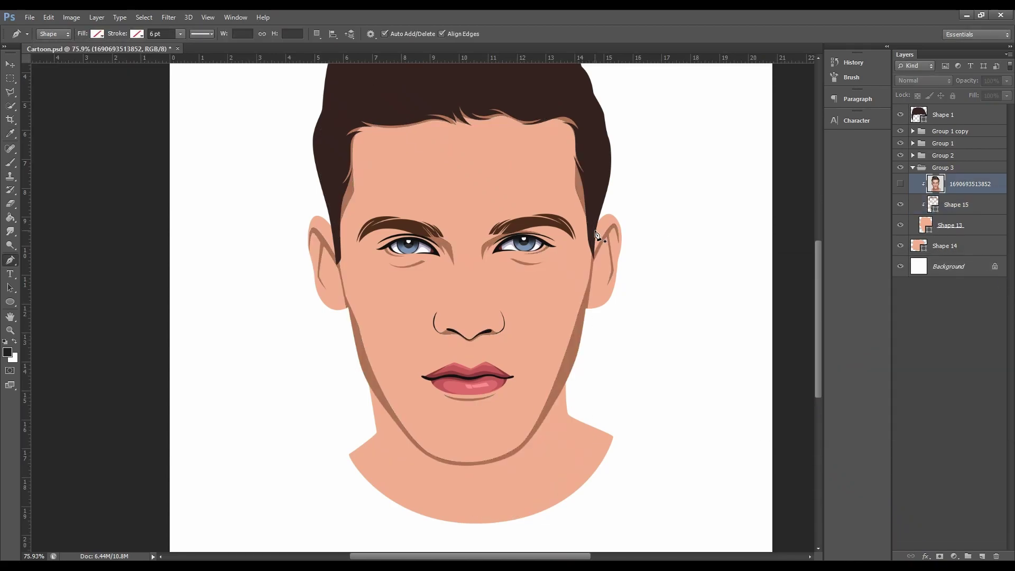
pyautogui.hotkey('ctrl', '0')
# Step: Refine Shape 15's fill to brown 965f48, leaving Shape 13's skin colour unchanged
pyautogui.doubleClick(933, 205)
pyautogui.click(833, 340)
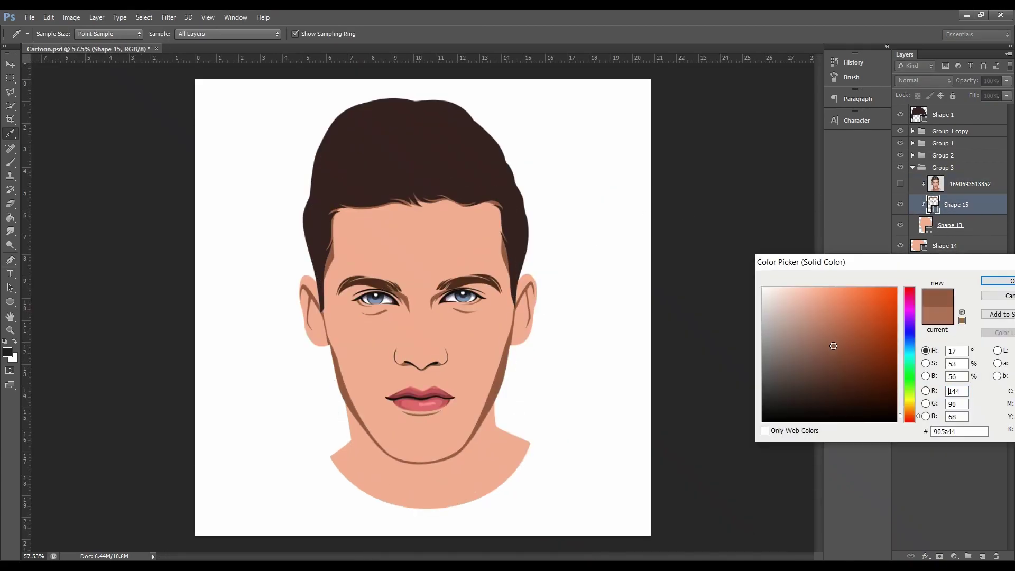
pyautogui.click(998, 281)
pyautogui.doubleClick(926, 228)
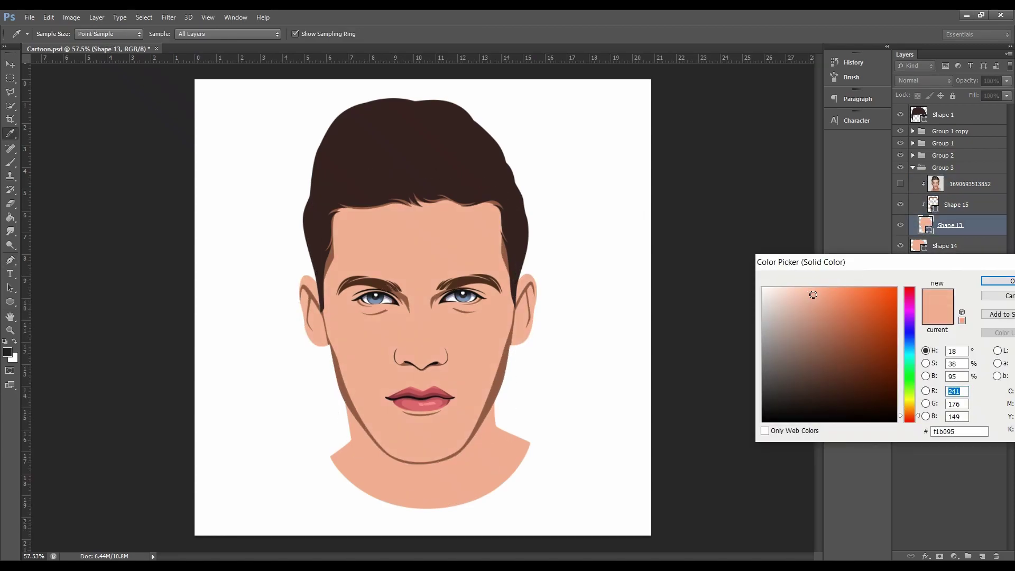
pyautogui.click(998, 281)
pyautogui.doubleClick(933, 205)
pyautogui.moveTo(834, 345); pyautogui.dragTo(831, 342)
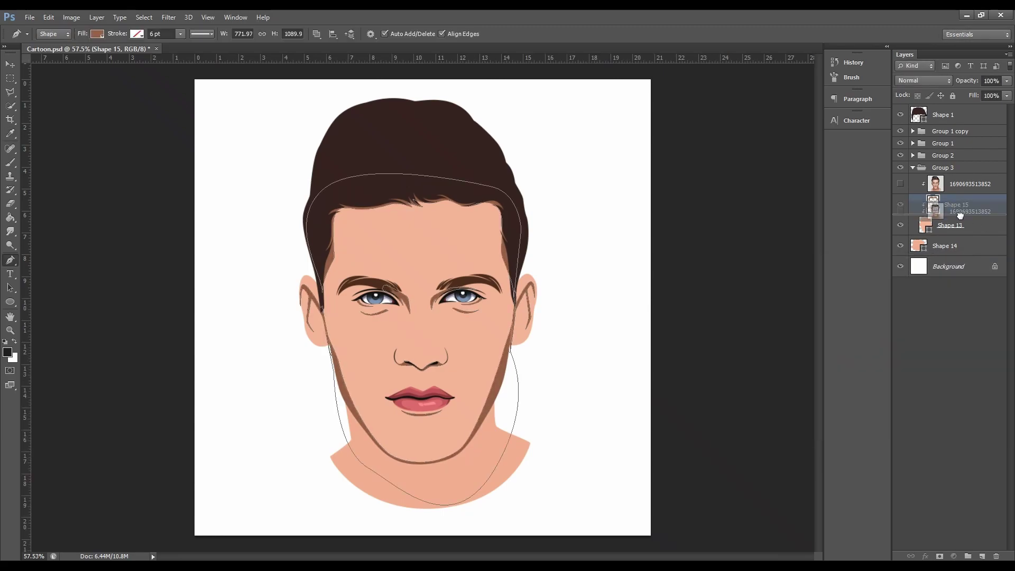
# Step: Begin Shape 16 near the brow, tracing down the nose bridge and over the right eye
pyautogui.scroll(5, 400, 315)
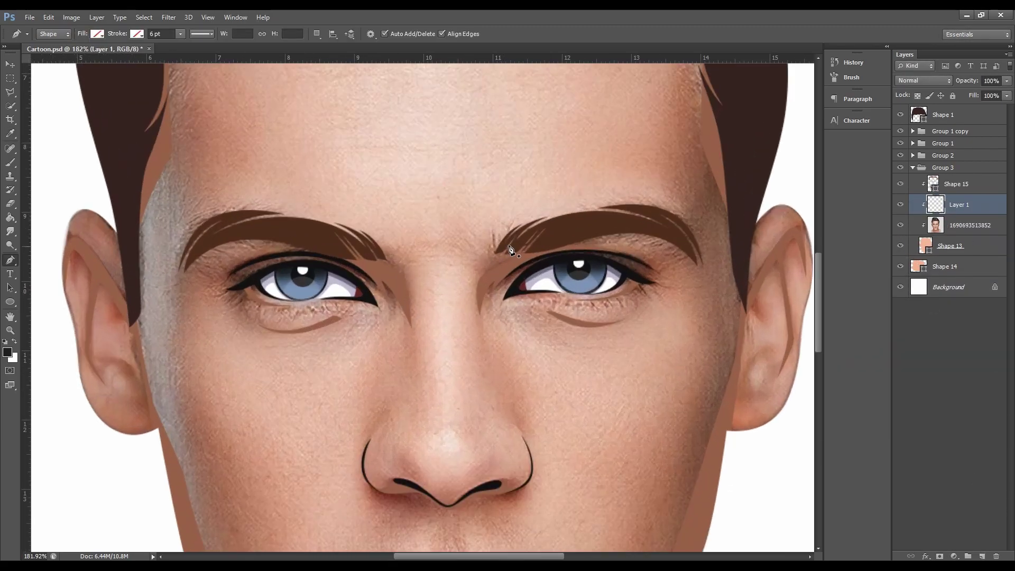
pyautogui.click(521, 230)
pyautogui.scroll(1, 478, 268)
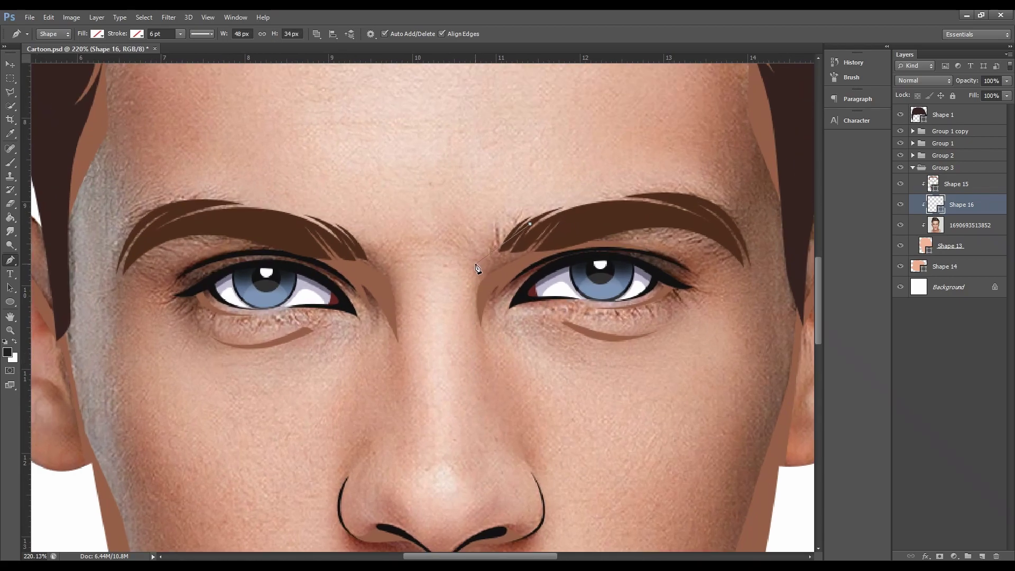
pyautogui.click(475, 263)
pyautogui.click(482, 364)
pyautogui.click(512, 408)
pyautogui.click(503, 308)
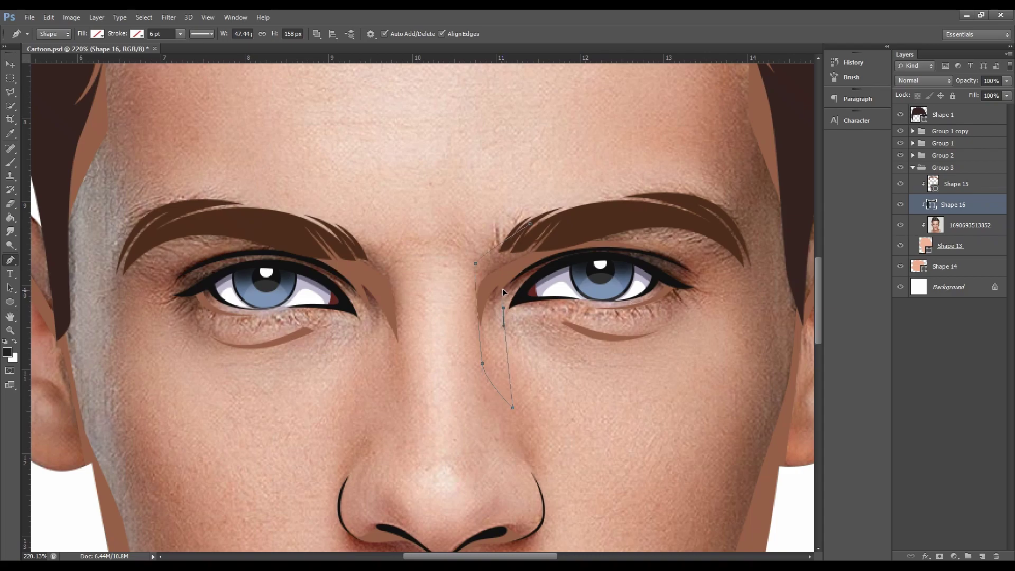
pyautogui.click(537, 264)
pyautogui.click(510, 307)
pyautogui.click(571, 269)
pyautogui.click(602, 282)
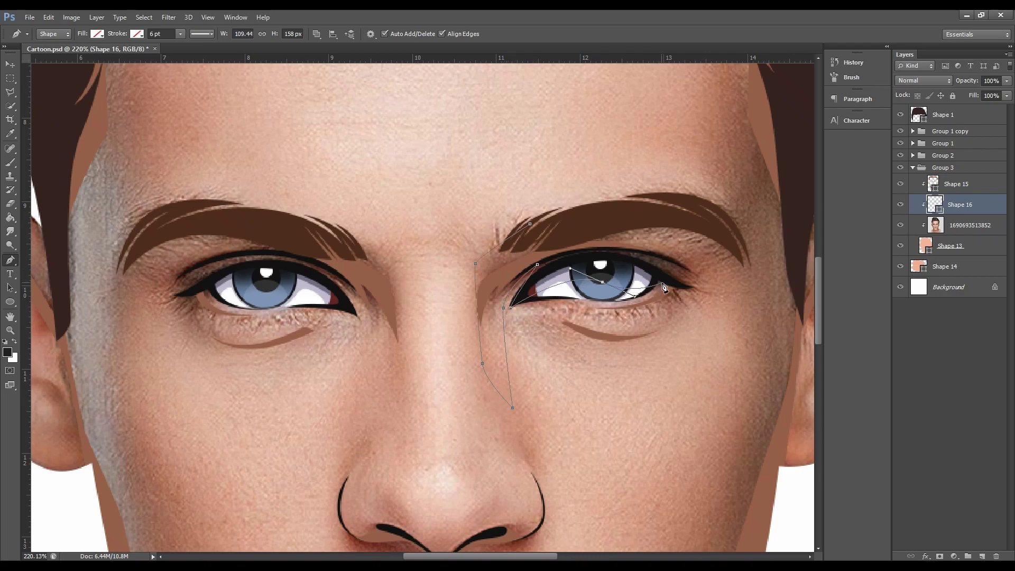
pyautogui.click(663, 284)
# Step: Continue the outline under the right lower eyelid and back up toward the brow
pyautogui.scroll(2, 617, 308)
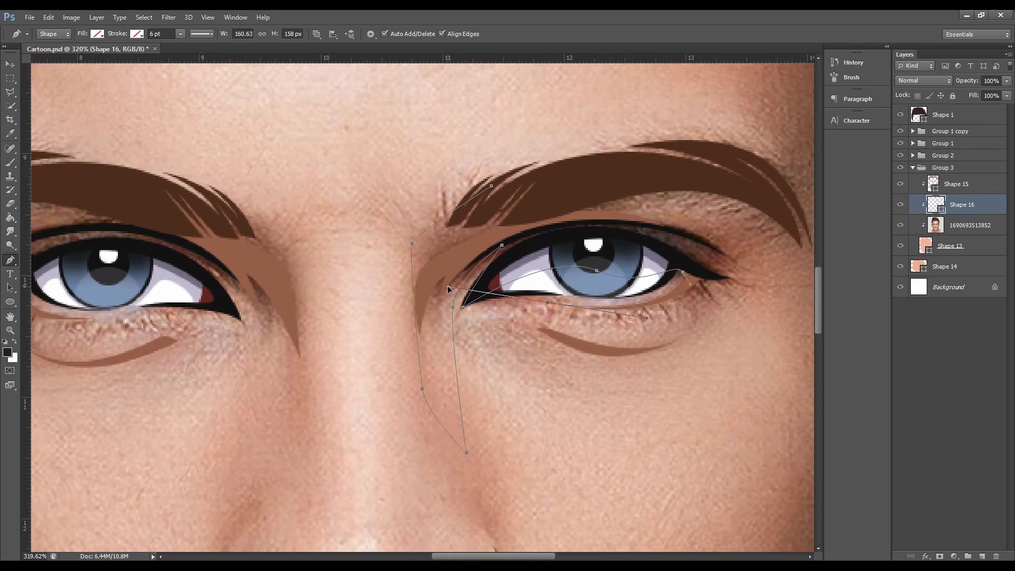
pyautogui.click(573, 307)
pyautogui.click(483, 328)
pyautogui.moveTo(672, 344)
pyautogui.mouseDown()
pyautogui.moveTo(731, 320)
pyautogui.moveTo(798, 323)
pyautogui.mouseUp()
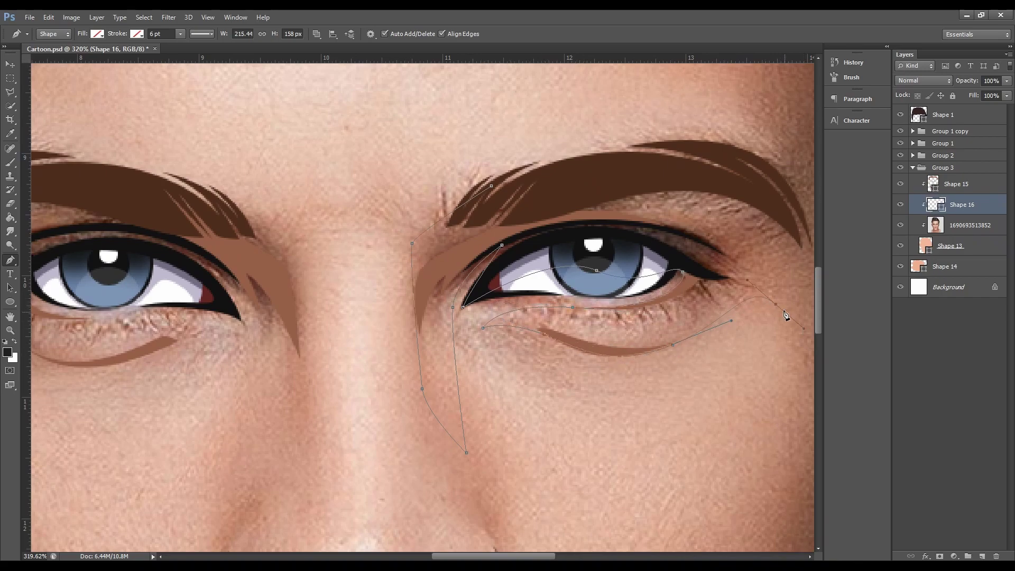
pyautogui.moveTo(557, 212); pyautogui.dragTo(565, 175)
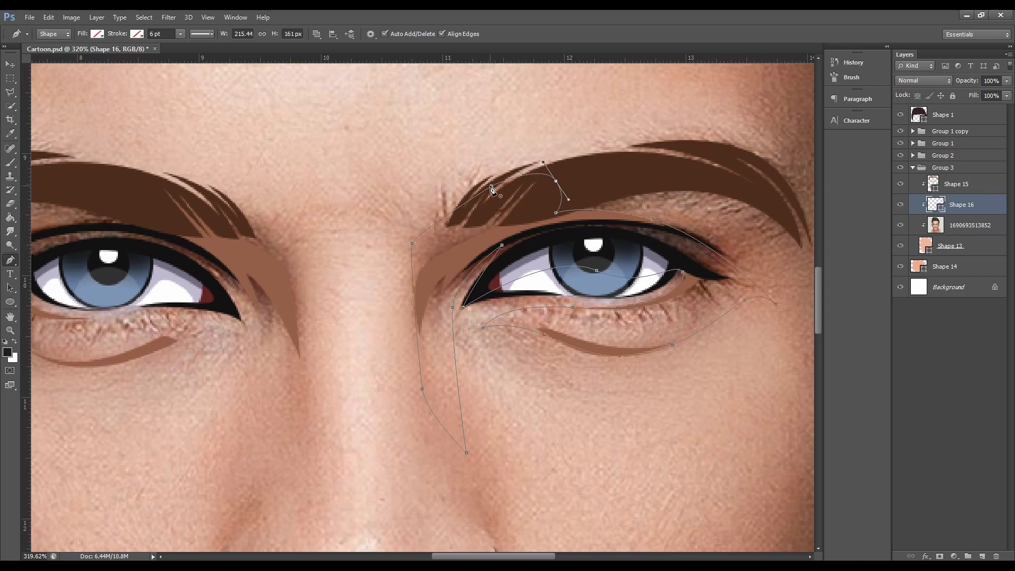
pyautogui.scroll(-3, 523, 199)
pyautogui.scroll(3, 317, 238)
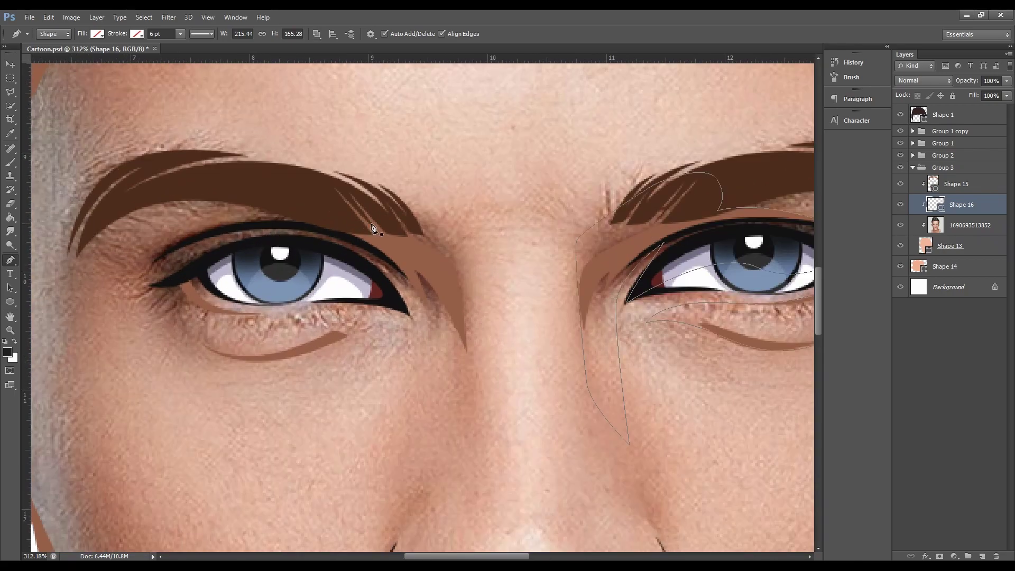
# Step: Outline the left eye socket beside the nose bridge, lower lid and upper eyelid crease
pyautogui.click(385, 196)
pyautogui.moveTo(470, 394); pyautogui.dragTo(469, 407)
pyautogui.moveTo(426, 326); pyautogui.dragTo(376, 254)
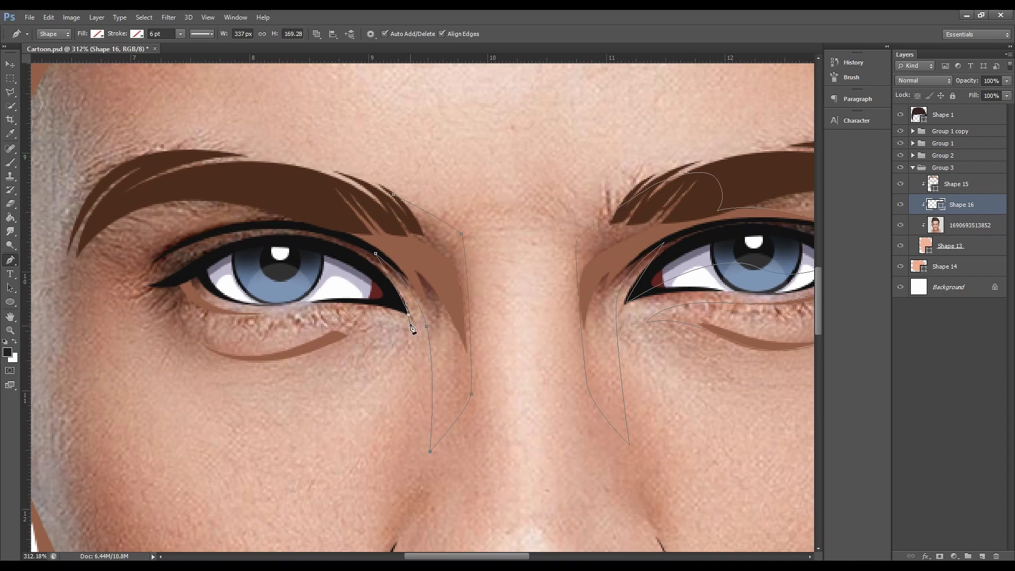
pyautogui.moveTo(299, 267); pyautogui.dragTo(240, 259)
pyautogui.click(192, 278)
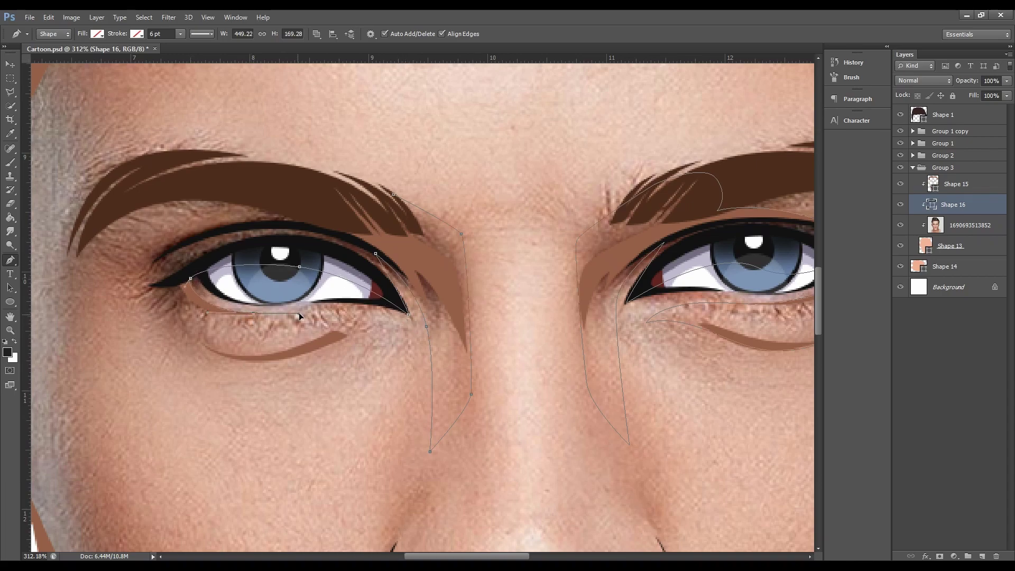
pyautogui.moveTo(389, 339); pyautogui.dragTo(416, 382)
pyautogui.moveTo(293, 361); pyautogui.dragTo(224, 370)
pyautogui.moveTo(127, 291); pyautogui.dragTo(254, 227)
pyautogui.moveTo(307, 190); pyautogui.dragTo(272, 169)
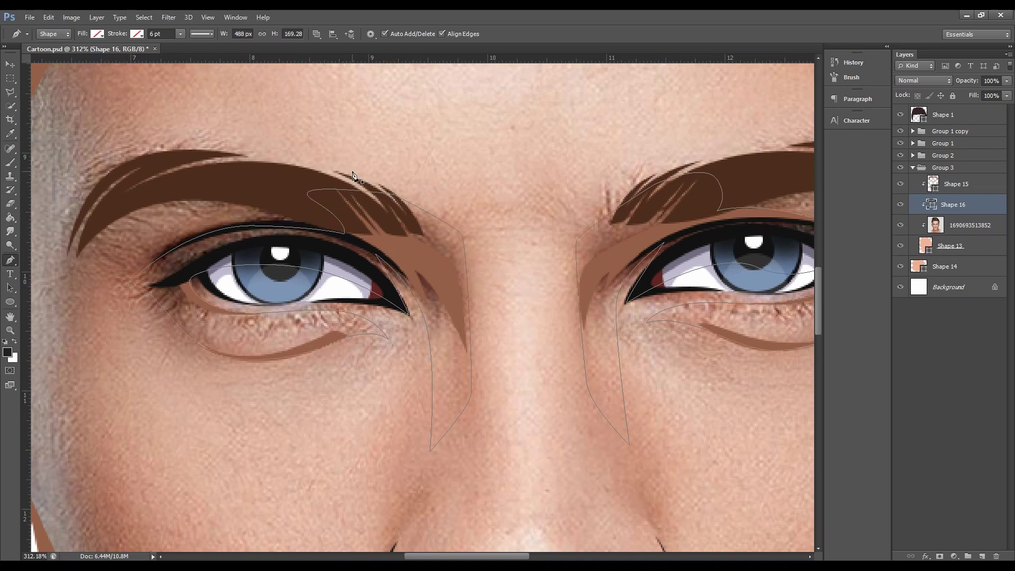
pyautogui.scroll(-3, 398, 204)
pyautogui.scroll(2, 357, 353)
# Step: Outline the nostril base, both nose sides and the groove down toward the lips
pyautogui.click(355, 350)
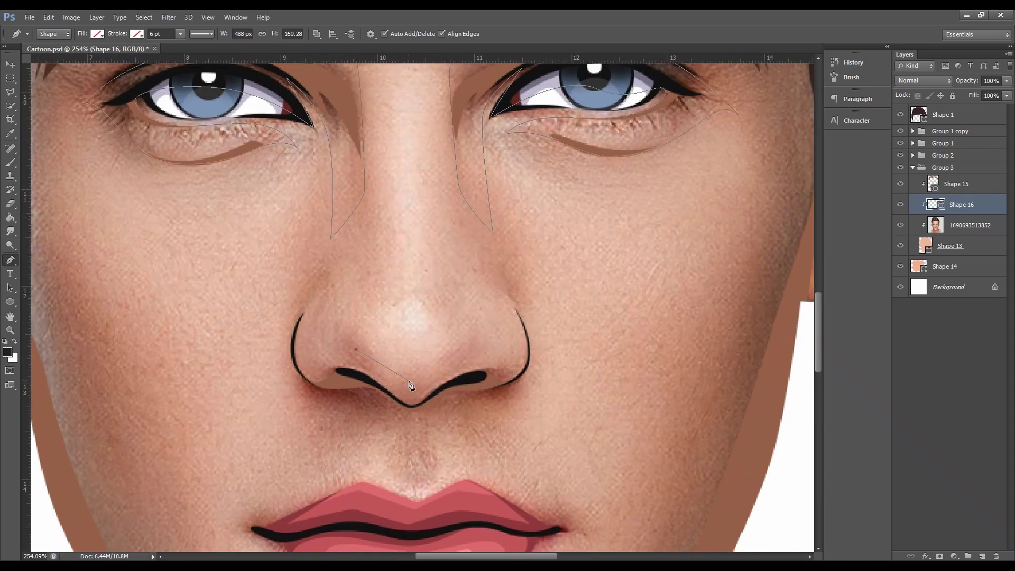
pyautogui.moveTo(411, 381)
pyautogui.mouseDown()
pyautogui.moveTo(444, 377)
pyautogui.moveTo(469, 348)
pyautogui.mouseUp()
pyautogui.moveTo(516, 378); pyautogui.dragTo(519, 312)
pyautogui.click(534, 348)
pyautogui.moveTo(476, 392); pyautogui.dragTo(433, 406)
pyautogui.moveTo(435, 467); pyautogui.dragTo(437, 480)
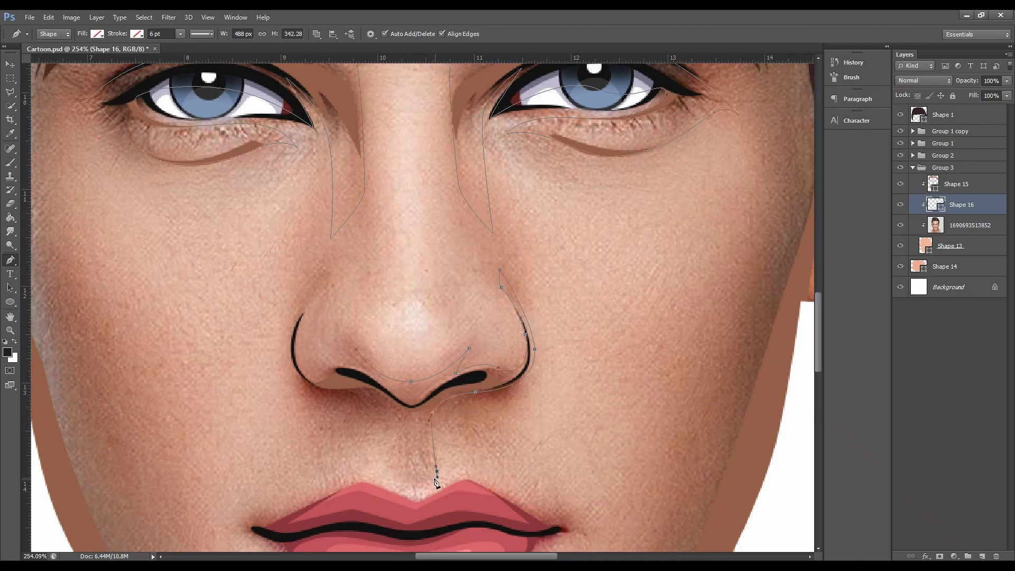
pyautogui.click(393, 478)
pyautogui.click(390, 408)
pyautogui.moveTo(305, 377); pyautogui.dragTo(286, 358)
pyautogui.moveTo(290, 315)
pyautogui.mouseDown()
pyautogui.moveTo(324, 273)
pyautogui.moveTo(300, 373)
pyautogui.mouseUp()
# Step: Draw closed shadow shapes at the left and right lip corners
pyautogui.scroll(-2, 413, 381)
pyautogui.scroll(-3, 528, 402)
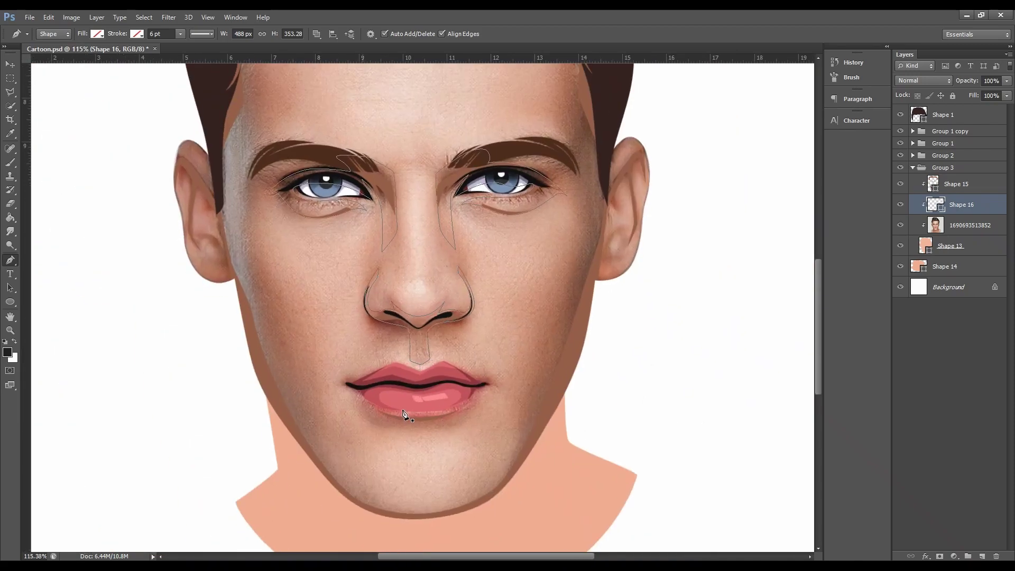
pyautogui.scroll(6, 316, 337)
pyautogui.click(271, 324)
pyautogui.moveTo(285, 354)
pyautogui.mouseDown()
pyautogui.moveTo(323, 363)
pyautogui.moveTo(361, 324)
pyautogui.mouseUp()
pyautogui.click(324, 321)
pyautogui.click(593, 323)
pyautogui.moveTo(621, 337); pyautogui.dragTo(647, 322)
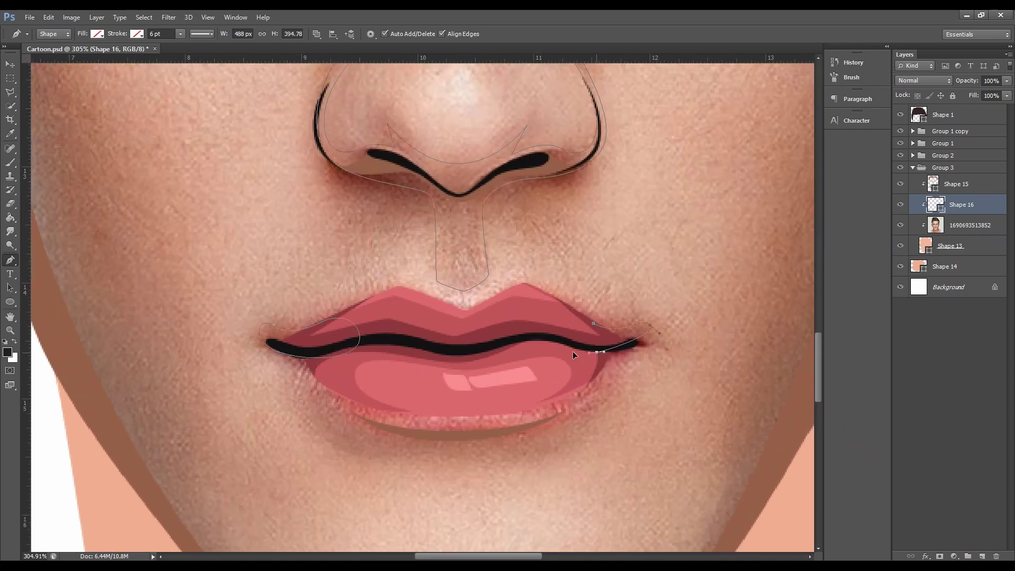
pyautogui.click(593, 323)
# Step: Draw a closed curved shadow shape beneath the lower lip
pyautogui.click(335, 400)
pyautogui.moveTo(464, 430); pyautogui.dragTo(547, 427)
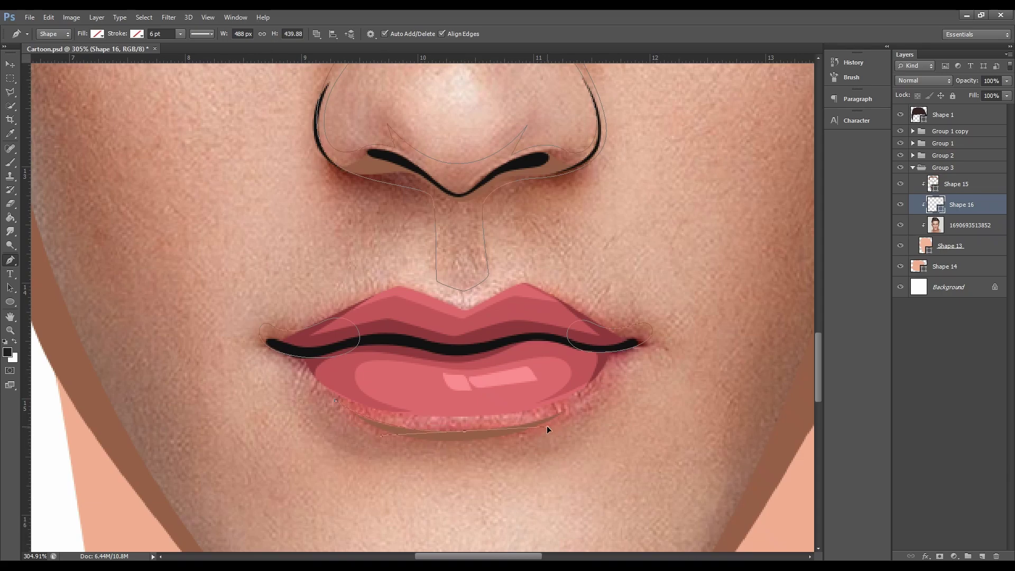
pyautogui.click(586, 403)
pyautogui.moveTo(450, 457); pyautogui.dragTo(369, 457)
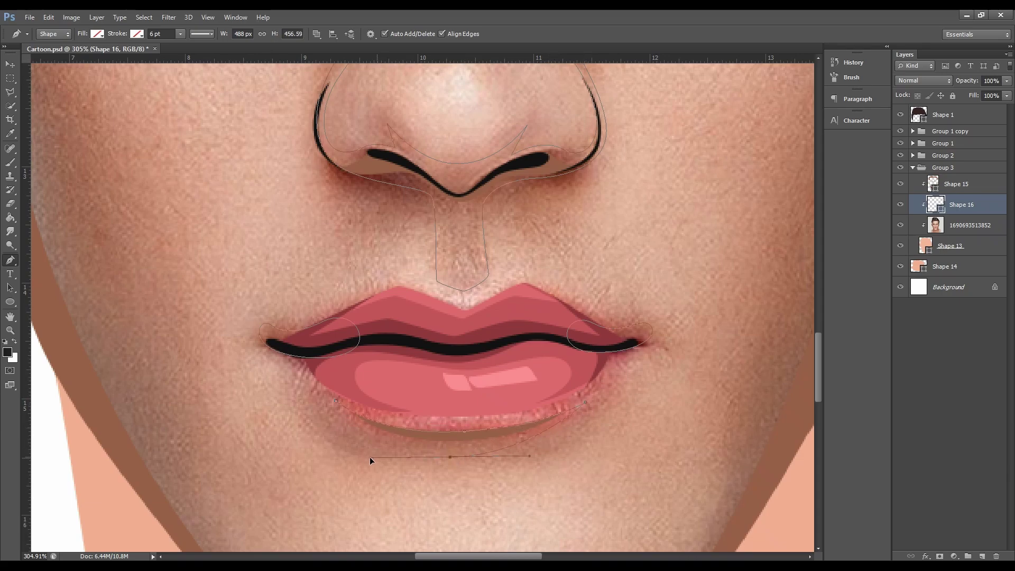
pyautogui.click(336, 405)
pyautogui.scroll(-5, 177, 304)
# Step: Pen-draw the shadow outline from the left temple across the hairline, down to the jaw and chin
pyautogui.scroll(2, 177, 304)
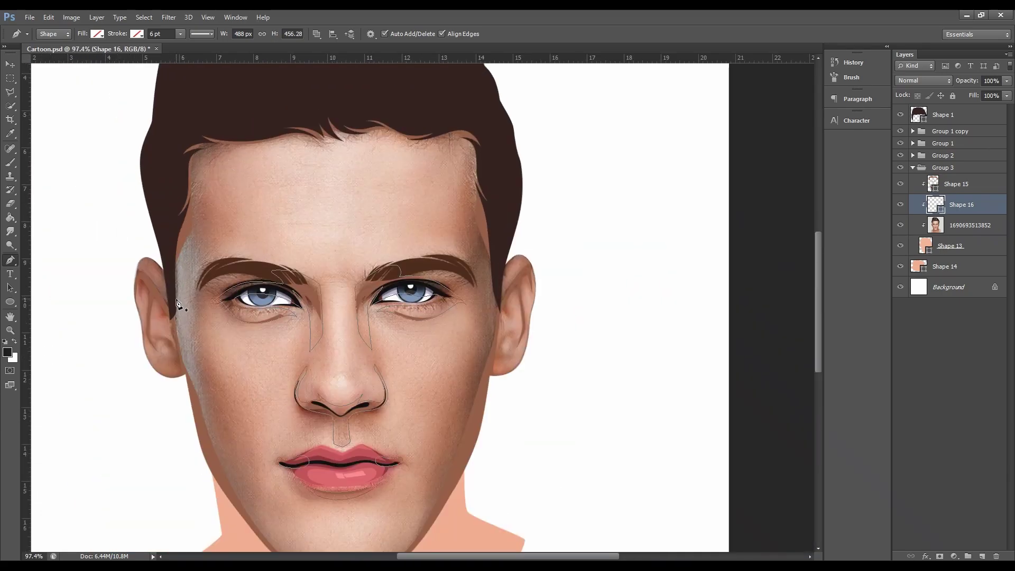
pyautogui.moveTo(175, 300); pyautogui.dragTo(175, 286)
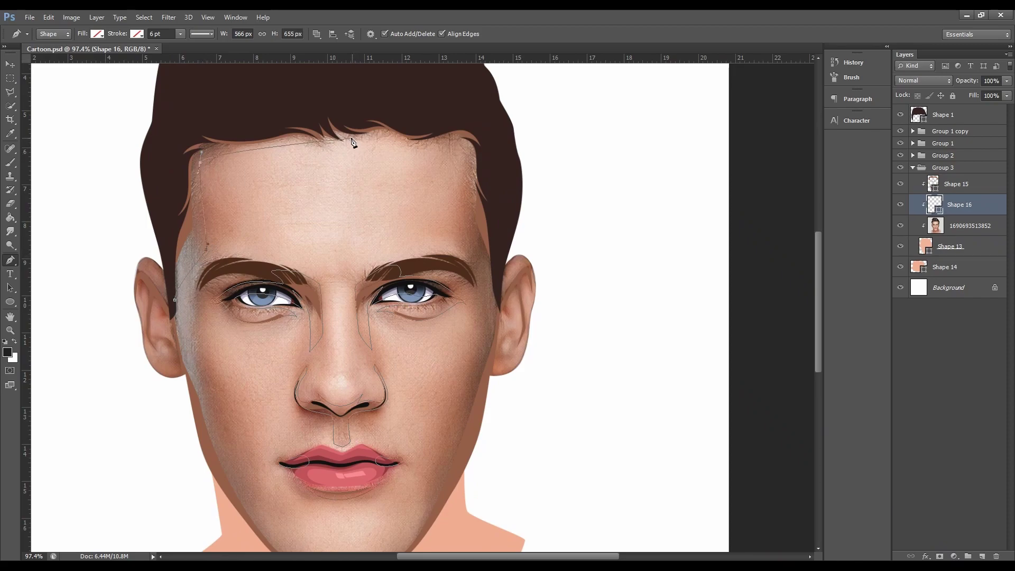
pyautogui.moveTo(368, 139); pyautogui.dragTo(390, 138)
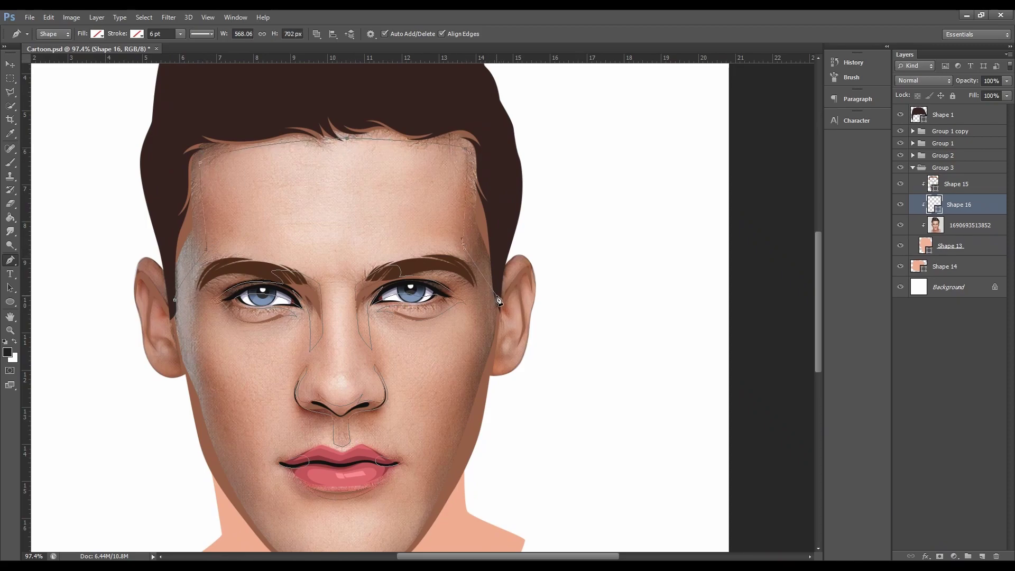
pyautogui.moveTo(498, 300); pyautogui.dragTo(482, 106)
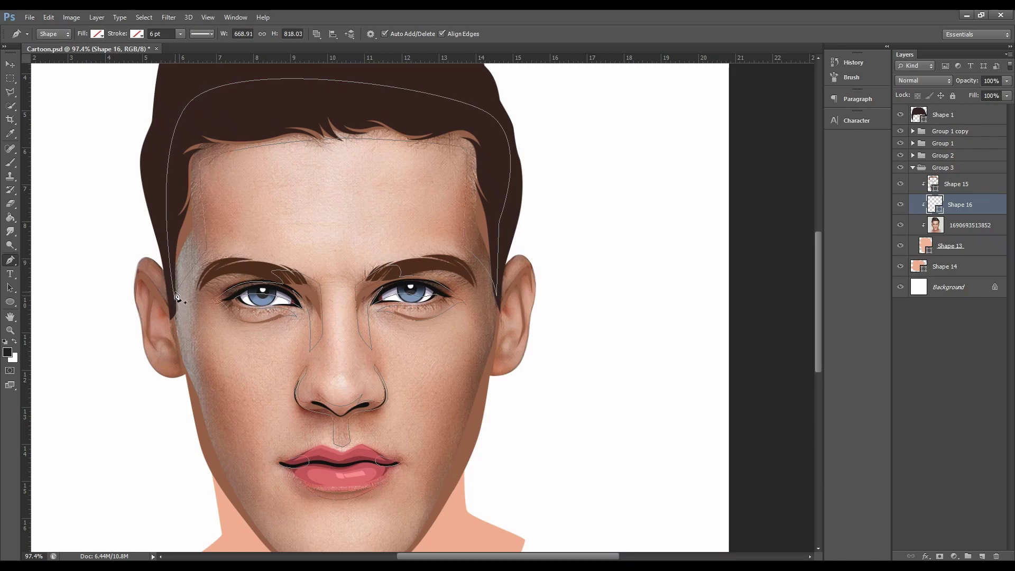
pyautogui.scroll(-3, 179, 312)
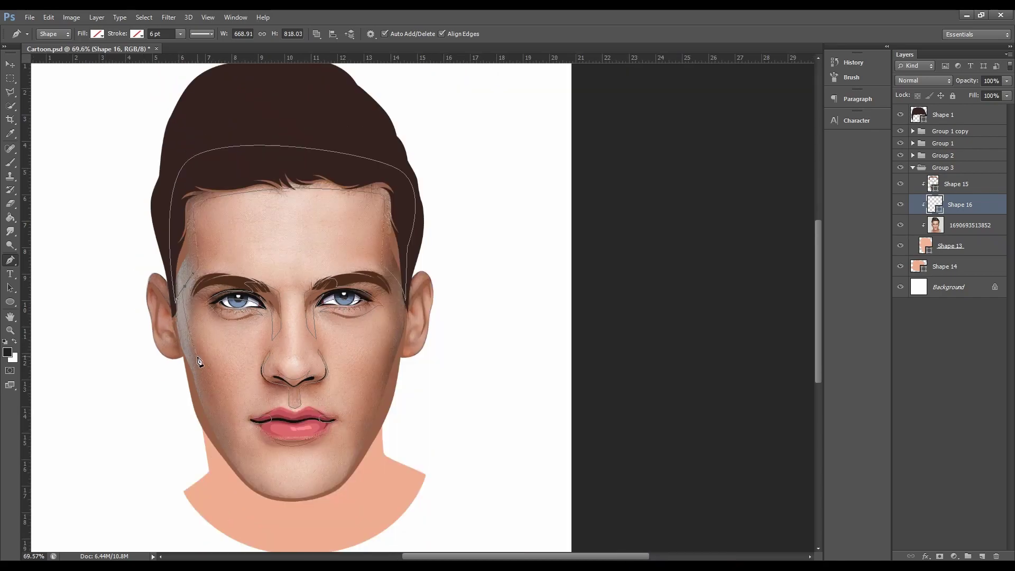
pyautogui.moveTo(233, 448); pyautogui.dragTo(234, 449)
pyautogui.scroll(2, 198, 267)
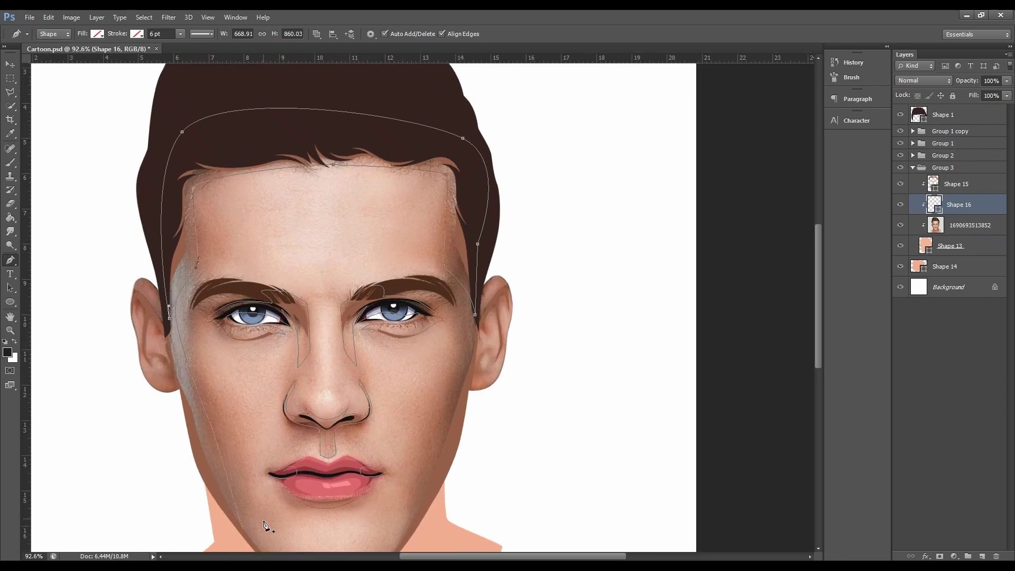
pyautogui.scroll(-1, 264, 526)
pyautogui.scroll(2, 242, 507)
pyautogui.scroll(4, 242, 508)
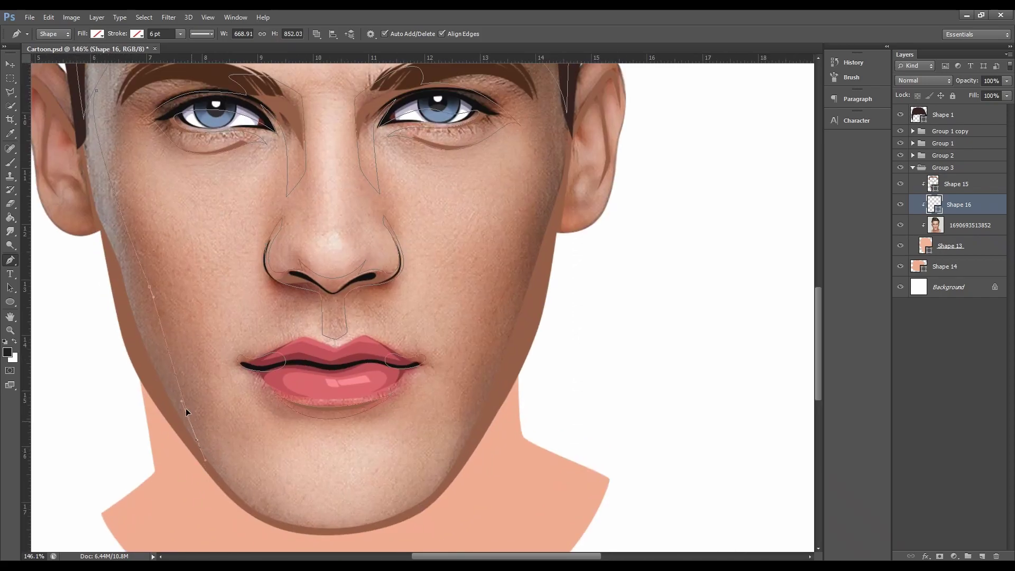
pyautogui.moveTo(196, 440); pyautogui.dragTo(214, 470)
pyautogui.moveTo(343, 499)
pyautogui.mouseDown()
pyautogui.moveTo(367, 498)
pyautogui.moveTo(330, 496)
pyautogui.mouseUp()
pyautogui.moveTo(239, 512); pyautogui.dragTo(263, 537)
pyautogui.moveTo(330, 496); pyautogui.dragTo(329, 506)
pyautogui.scroll(-3, 450, 479)
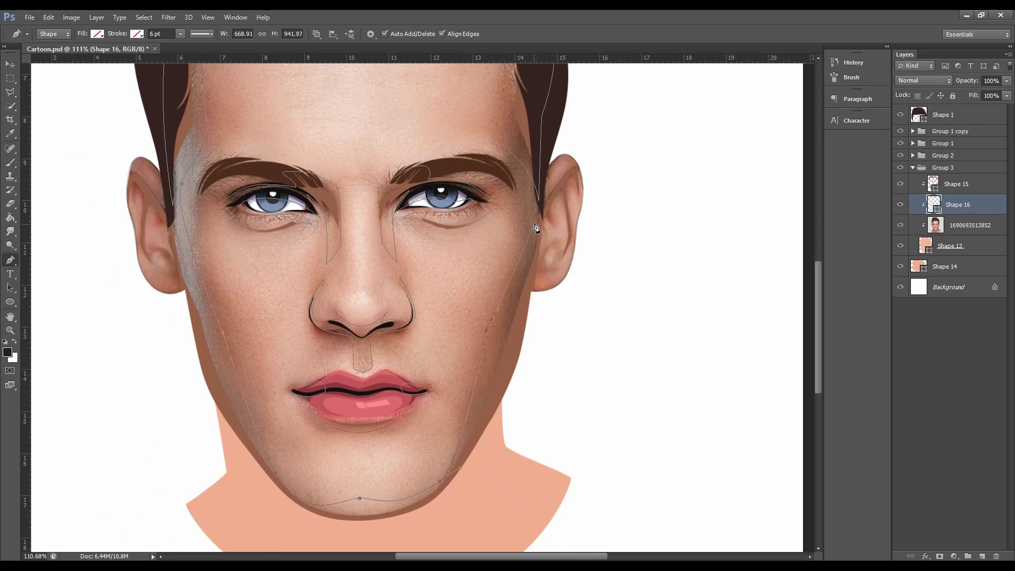
# Step: Continue the outline around the right temple, ear and jaw, then up past the left ear into the hair
pyautogui.moveTo(551, 122); pyautogui.dragTo(580, 119)
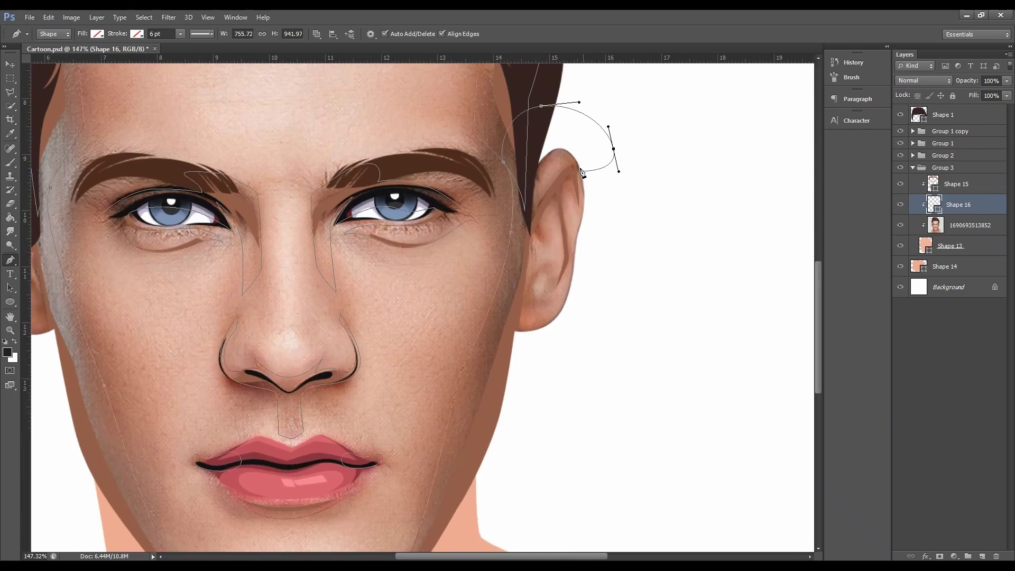
pyautogui.scroll(3, 591, 131)
pyautogui.moveTo(579, 166); pyautogui.dragTo(577, 169)
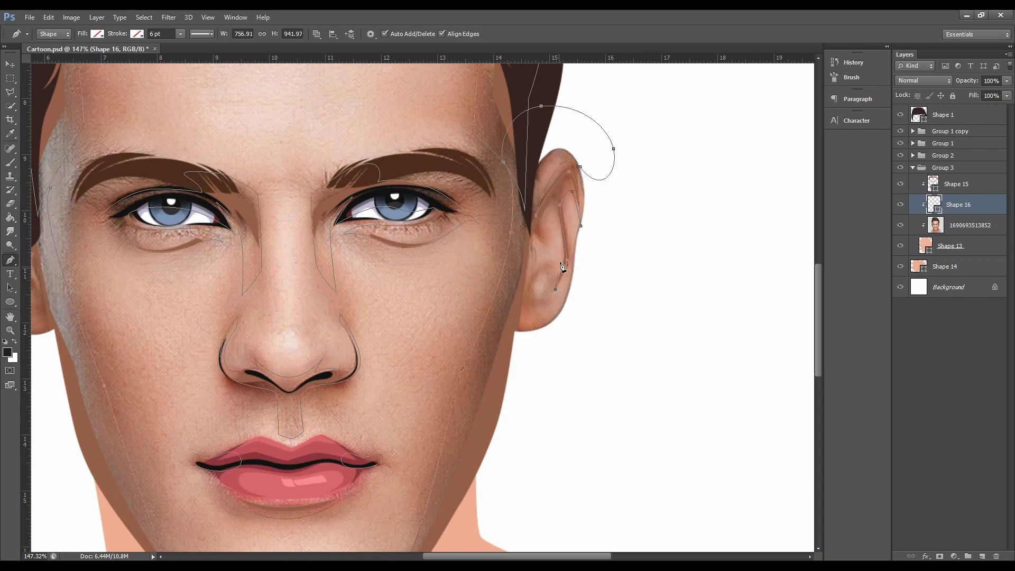
pyautogui.moveTo(558, 244); pyautogui.dragTo(555, 231)
pyautogui.moveTo(521, 330); pyautogui.dragTo(555, 317)
pyautogui.scroll(-3, 521, 331)
pyautogui.moveTo(256, 432); pyautogui.dragTo(208, 324)
pyautogui.scroll(3, 254, 328)
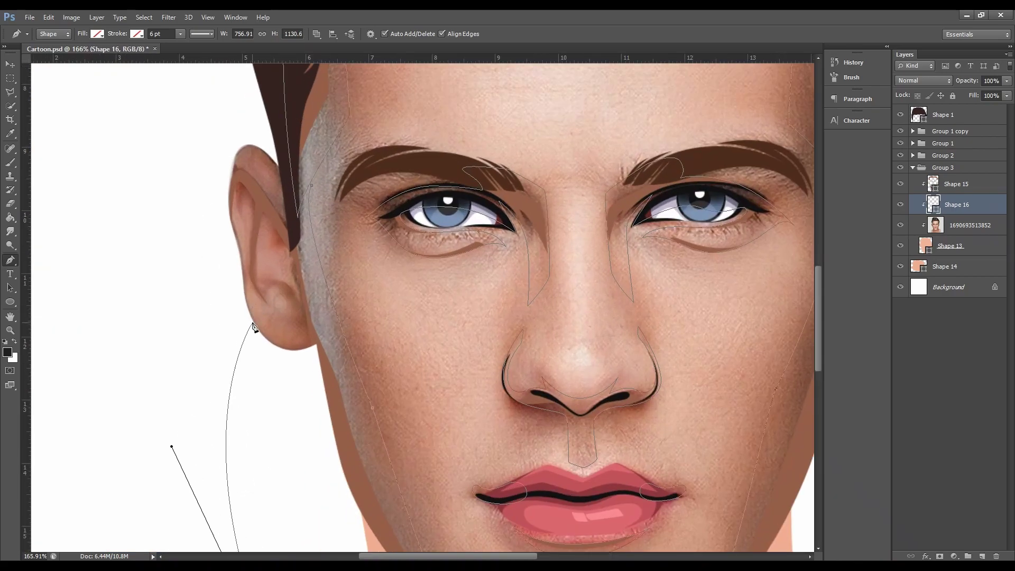
pyautogui.click(253, 323)
pyautogui.moveTo(305, 325); pyautogui.dragTo(288, 250)
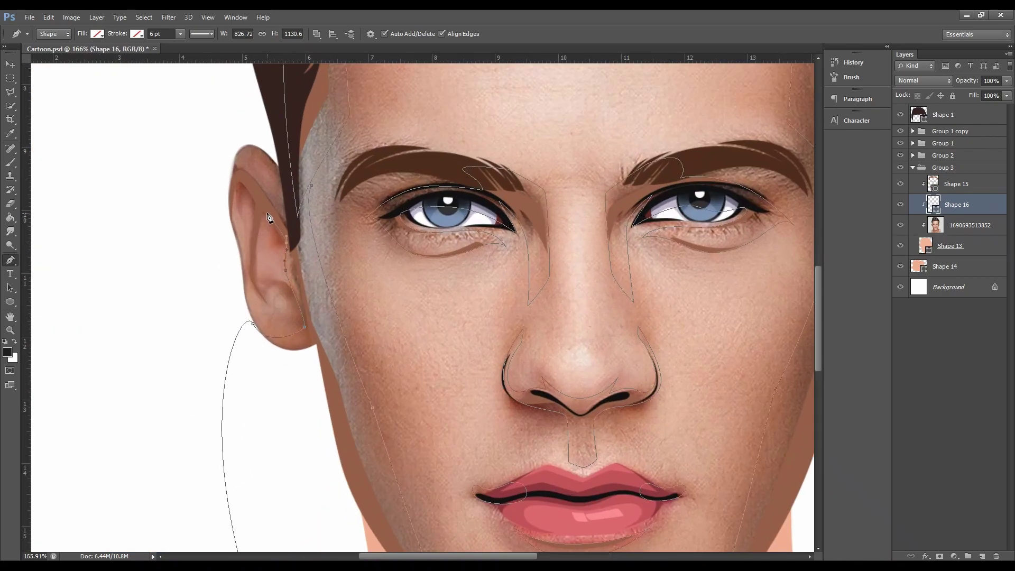
pyautogui.scroll(-3, 250, 238)
pyautogui.scroll(3, 264, 235)
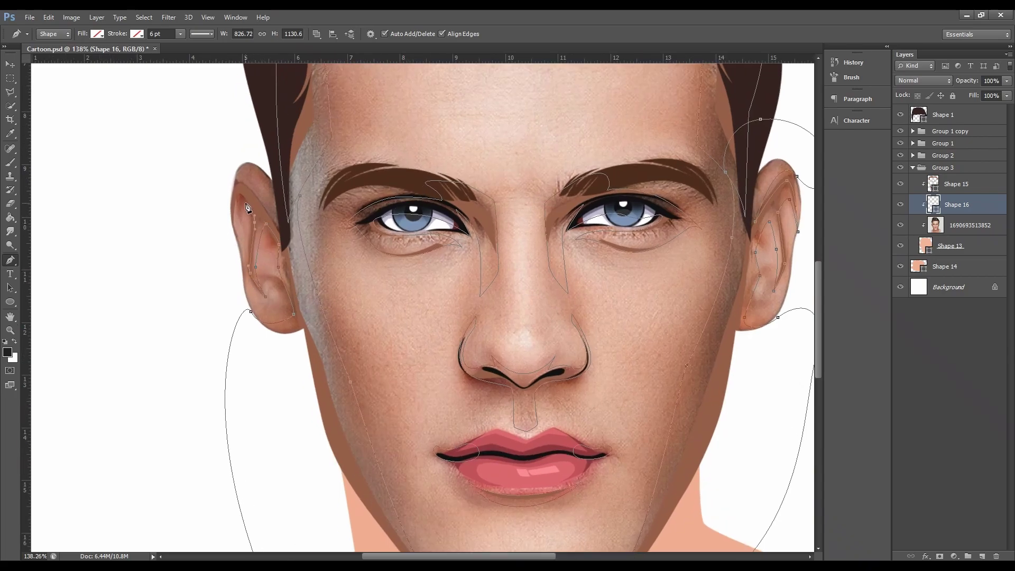
pyautogui.click(234, 242)
pyautogui.click(215, 211)
pyautogui.click(227, 186)
pyautogui.moveTo(232, 167); pyautogui.dragTo(203, 174)
pyautogui.moveTo(229, 111); pyautogui.dragTo(257, 93)
pyautogui.scroll(-3, 307, 264)
# Step: Hide the reference photo and give the shadow shape a salmon-brown fill
pyautogui.click(900, 225)
pyautogui.scroll(2, 451, 414)
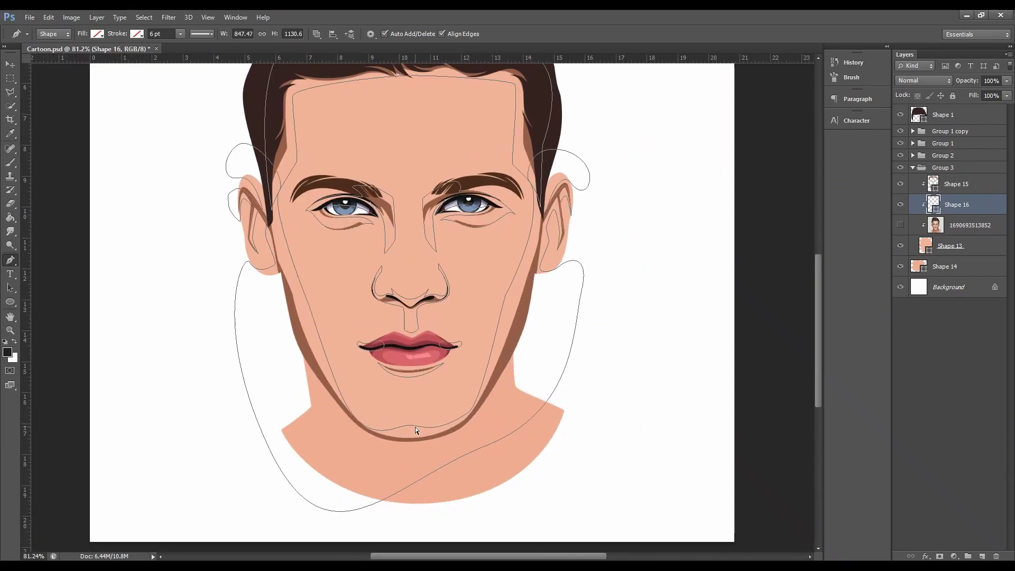
pyautogui.keyDown('ctrl'); pyautogui.click(470, 413); pyautogui.keyUp('ctrl')
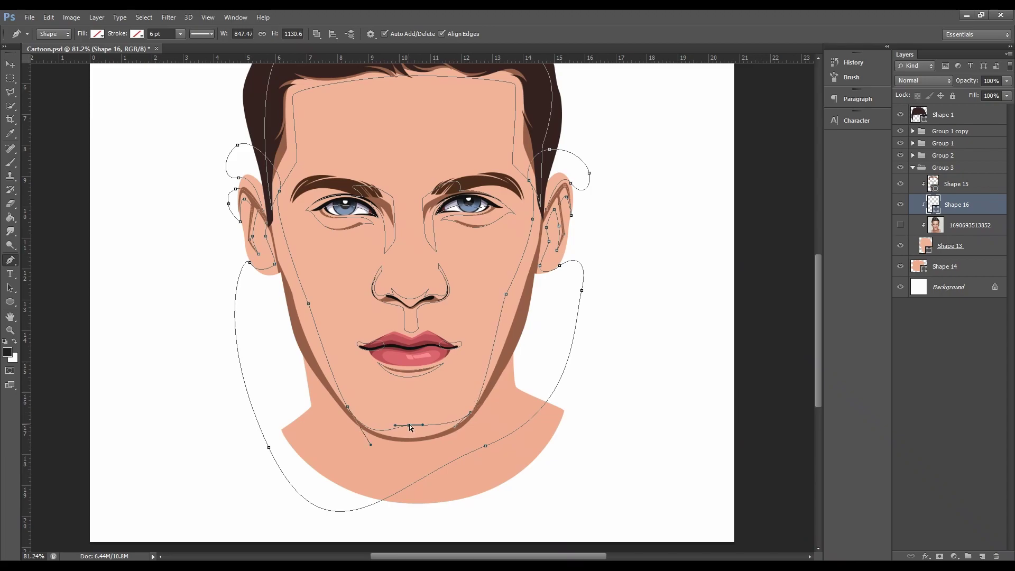
pyautogui.click(97, 33)
pyautogui.click(149, 54)
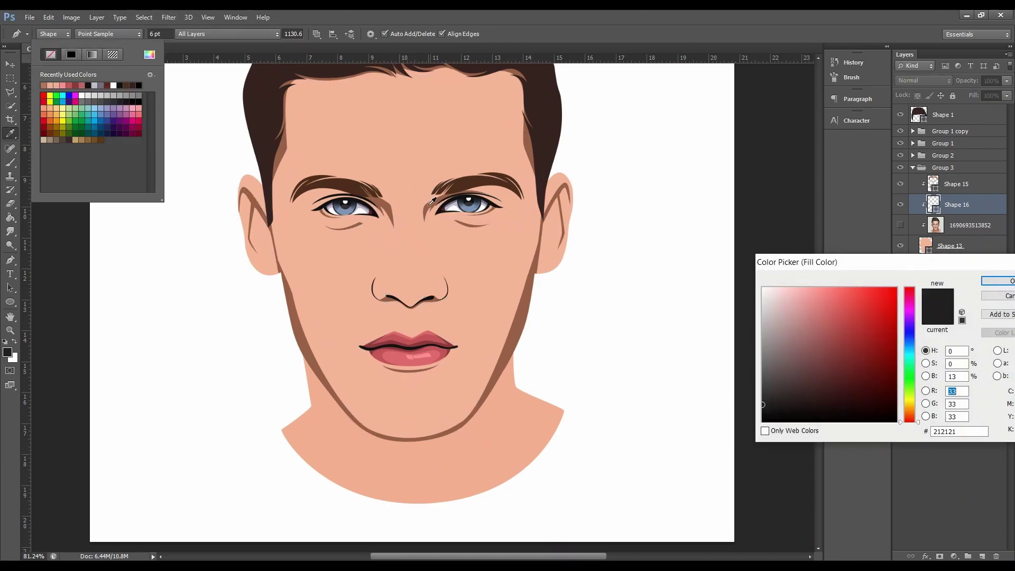
pyautogui.click(391, 201)
pyautogui.click(825, 323)
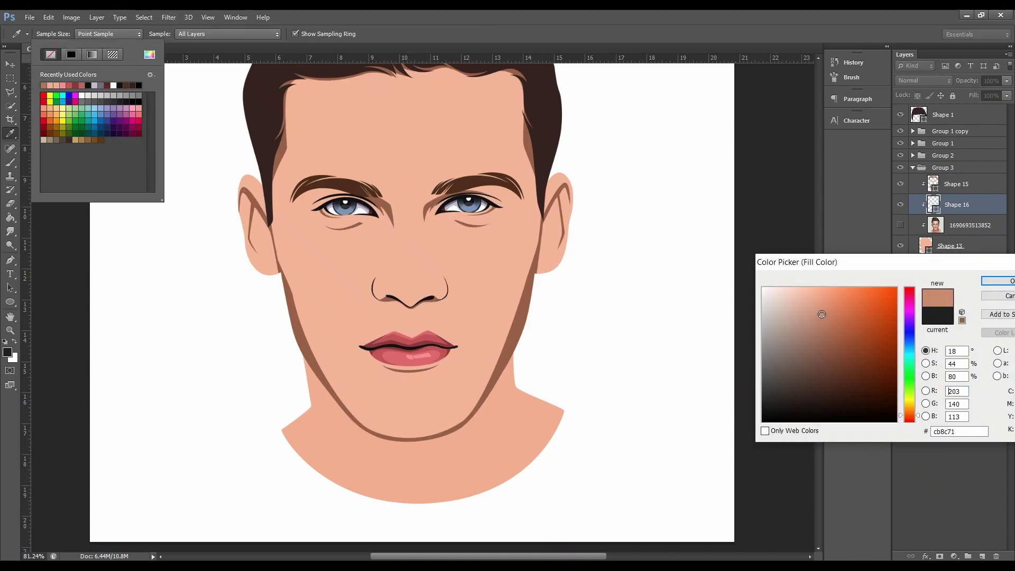
pyautogui.click(999, 281)
# Step: Darken the shadow shape's fill to brown c48064 in the Color Picker
pyautogui.hotkey('ctrl', '0')
pyautogui.doubleClick(933, 204)
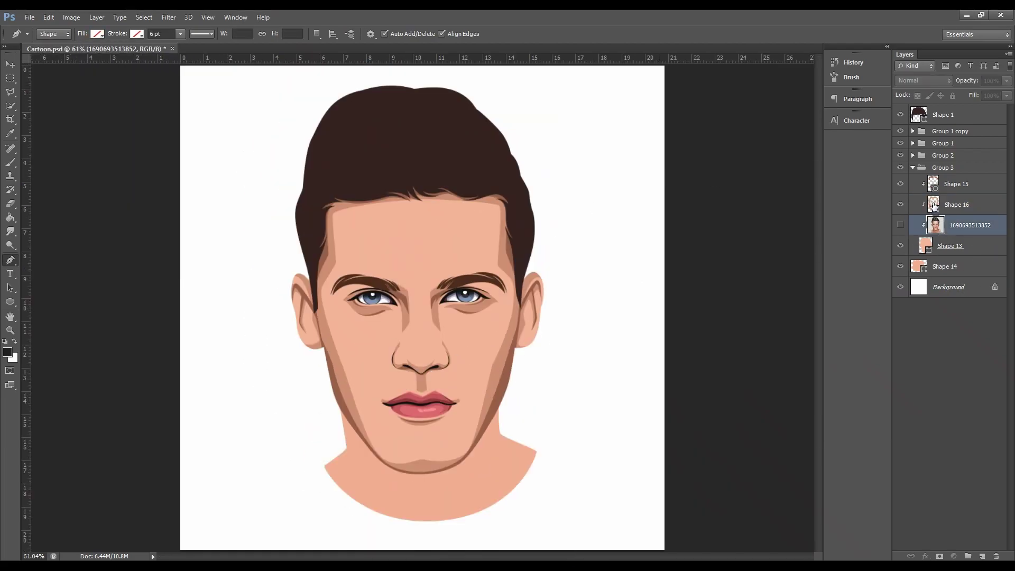
pyautogui.click(820, 306)
pyautogui.moveTo(820, 305); pyautogui.dragTo(825, 314)
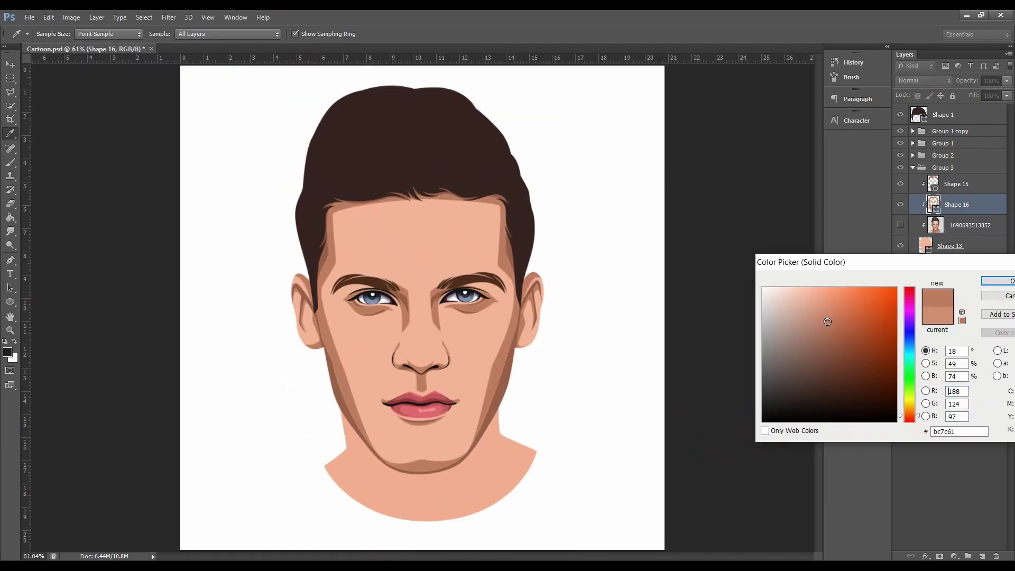
pyautogui.click(998, 281)
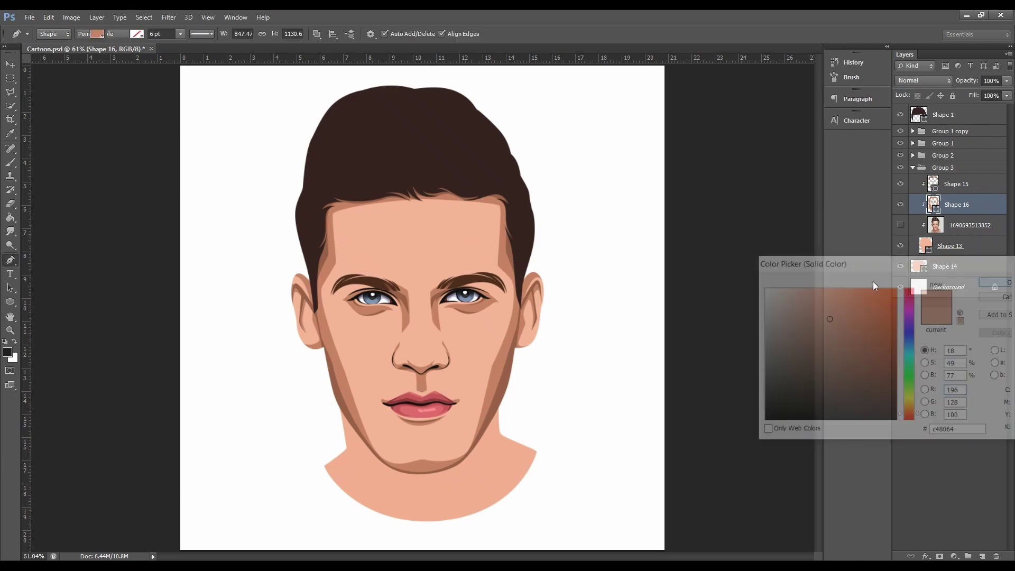
# Step: Adjust the cheek and chin anchor points of the shadow outline
pyautogui.press('p')
pyautogui.scroll(1, 344, 366)
pyautogui.moveTo(342, 360); pyautogui.dragTo(341, 369)
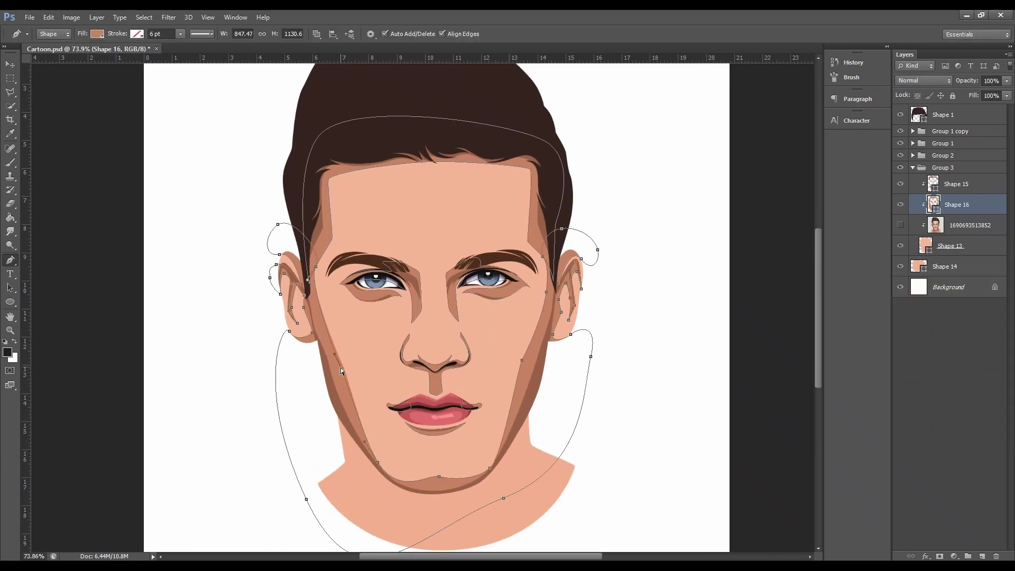
pyautogui.moveTo(523, 360); pyautogui.dragTo(524, 364)
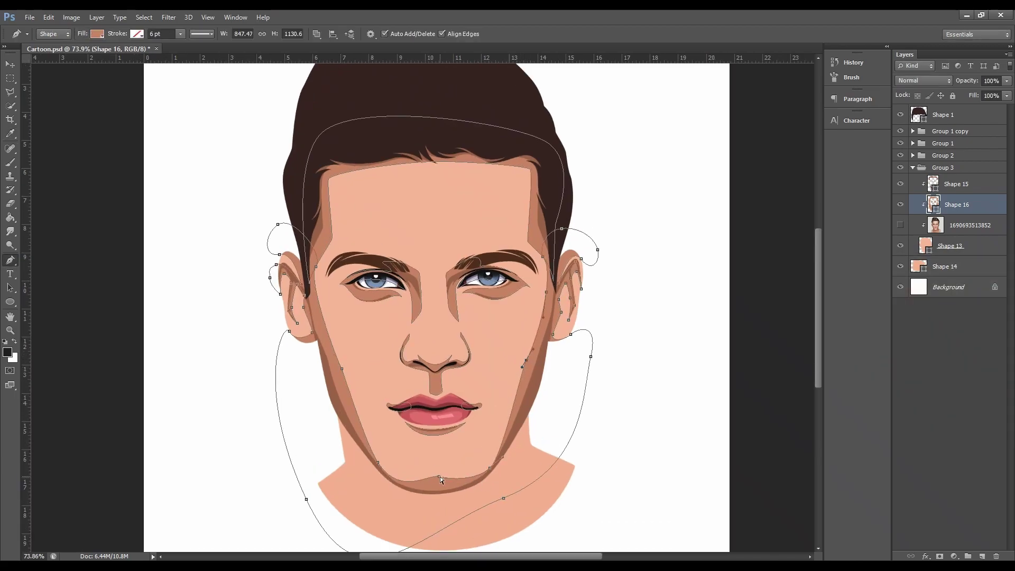
pyautogui.moveTo(451, 477); pyautogui.dragTo(448, 475)
pyautogui.keyDown('ctrl'); pyautogui.click(679, 445); pyautogui.keyUp('ctrl')
pyautogui.scroll(3, 409, 243)
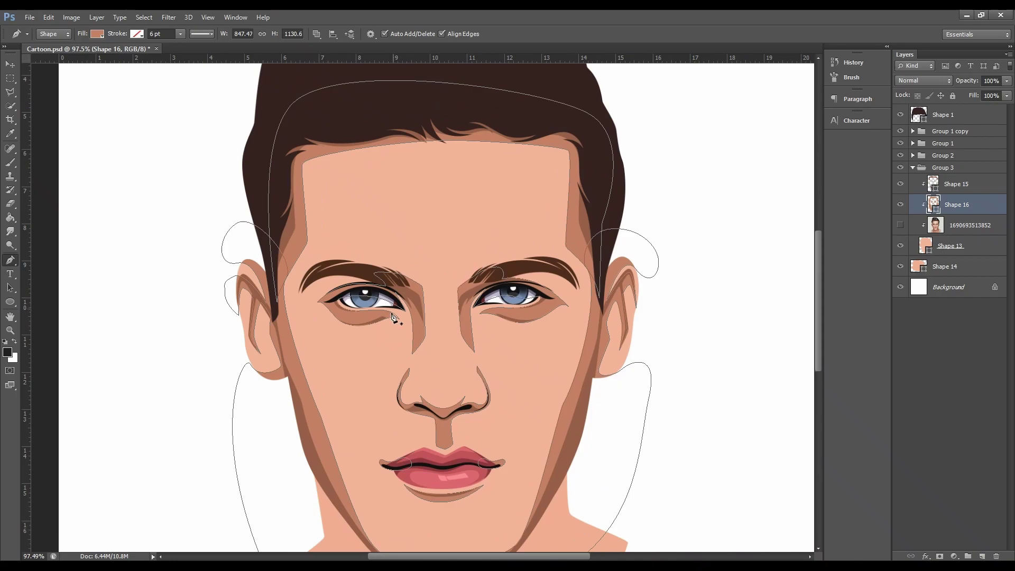
# Step: Show the reference photo above the shadow shape and cut the fold under the right eye
pyautogui.click(905, 227)
pyautogui.hotkey('ctrl', '[')
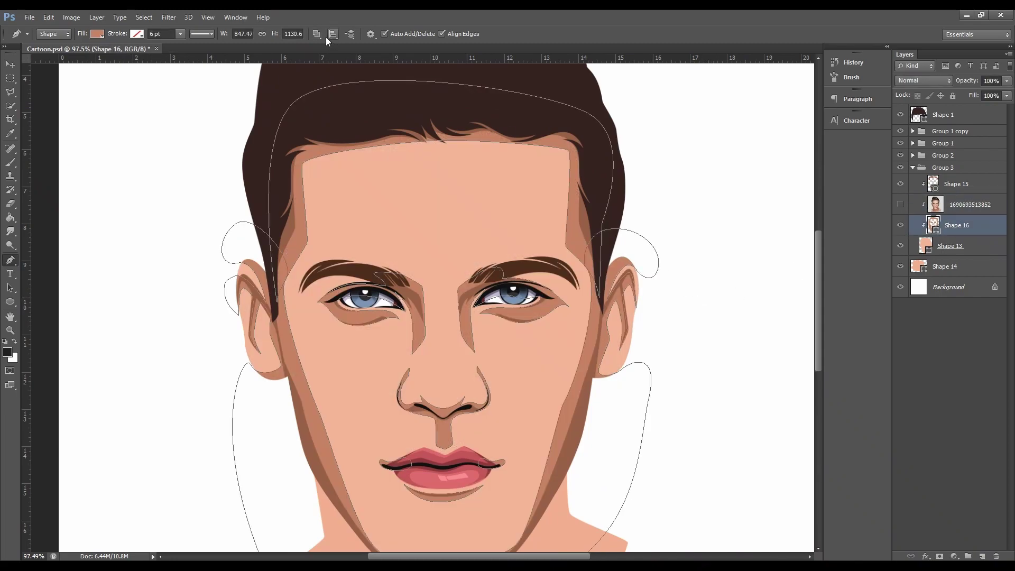
pyautogui.scroll(5, 510, 312)
pyautogui.click(628, 291)
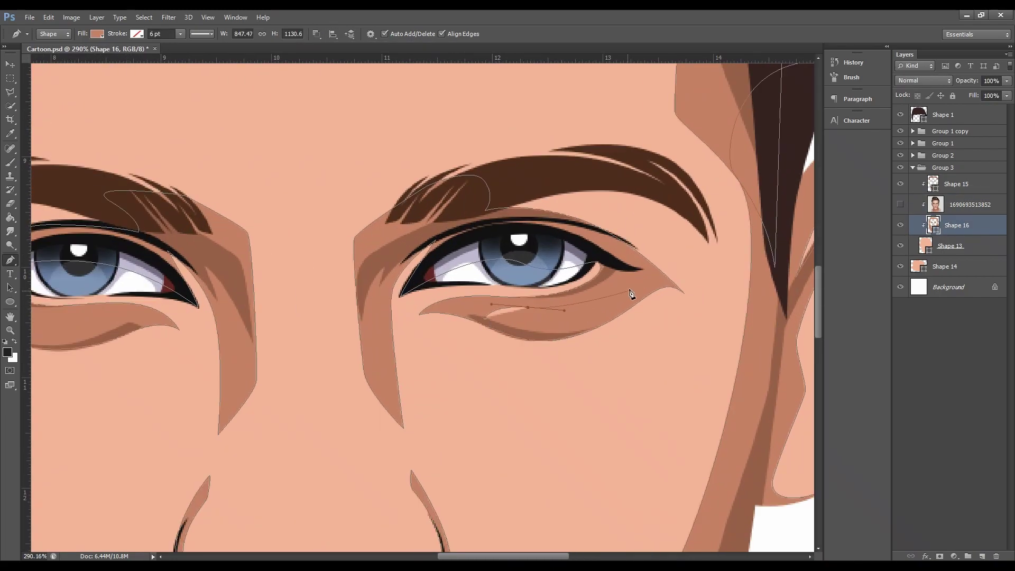
pyautogui.click(553, 335)
pyautogui.click(484, 317)
# Step: Close the fold under the left eye, the upper left eyelid, and extend the right eyelid liner
pyautogui.scroll(-1, 667, 299)
pyautogui.scroll(-1, 667, 299)
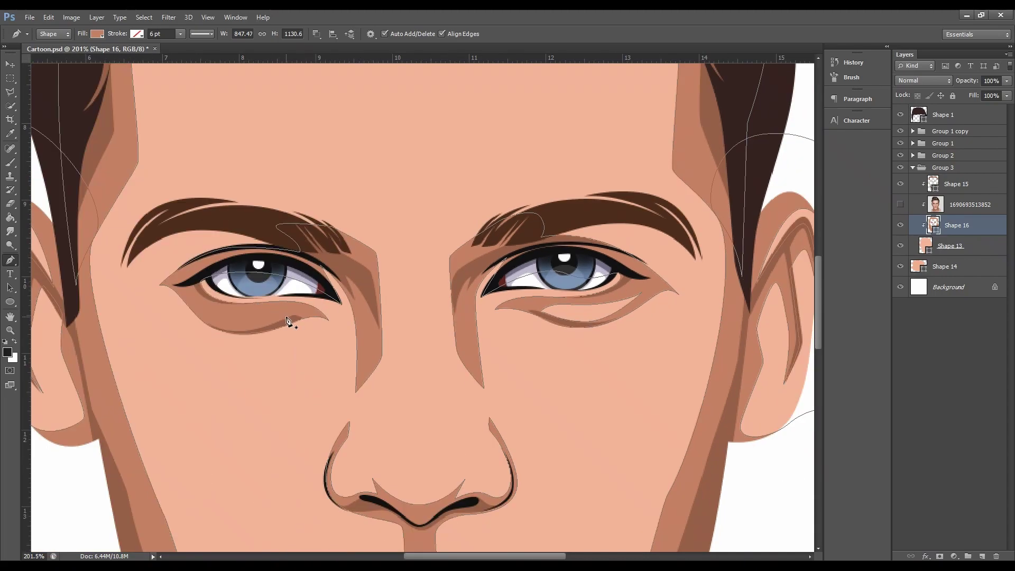
pyautogui.click(193, 304)
pyautogui.click(286, 320)
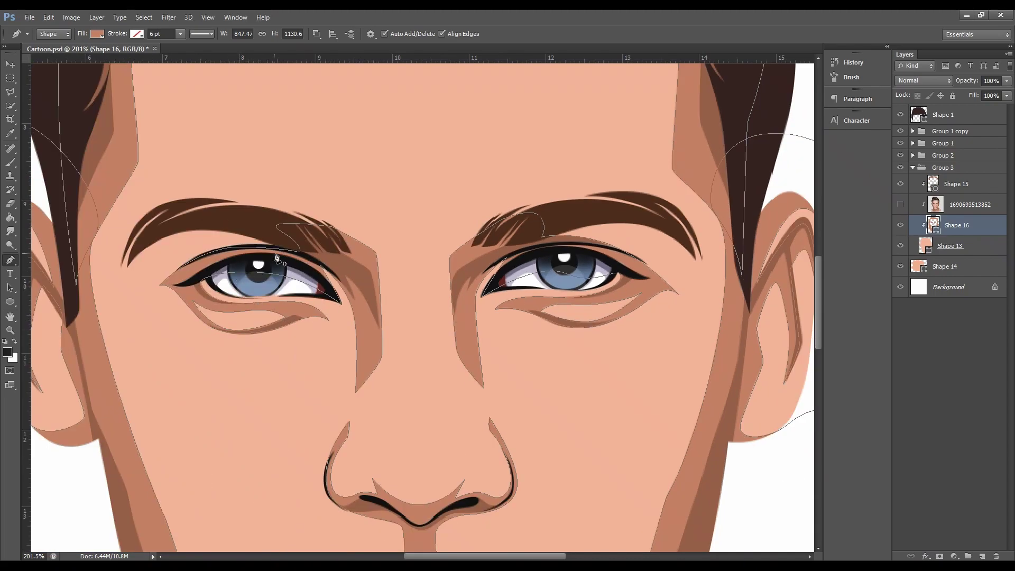
pyautogui.click(181, 278)
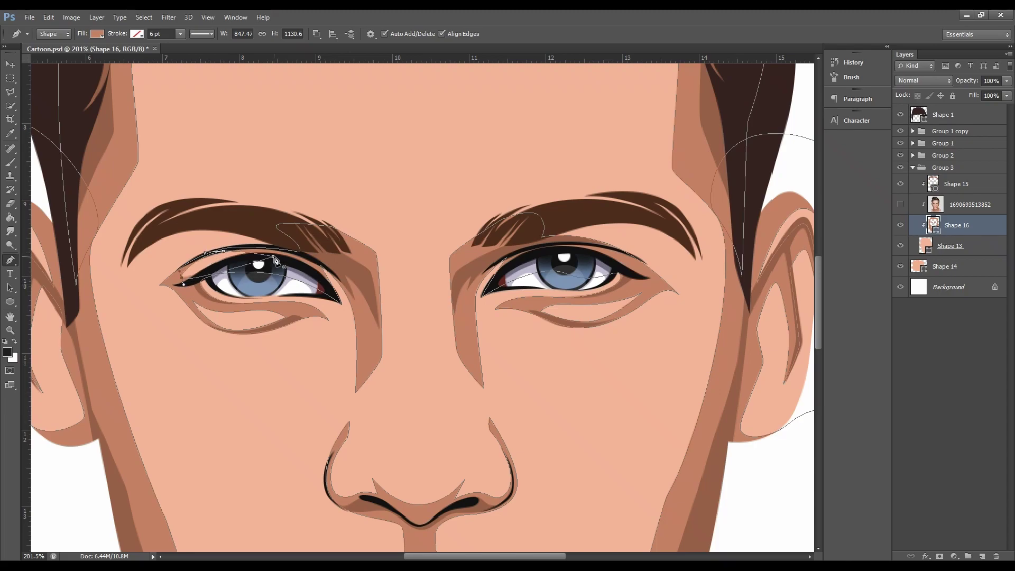
pyautogui.click(575, 249)
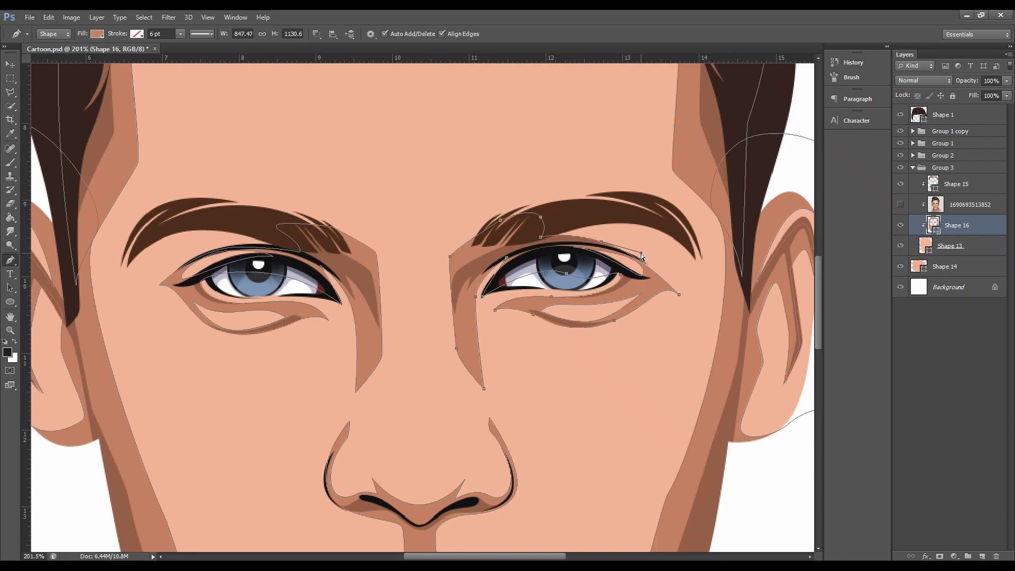
# Step: Compare against the reference photo, hide it again, and close the shadow path under the eye
pyautogui.click(955, 205)
pyautogui.hotkey('ctrl', '-')
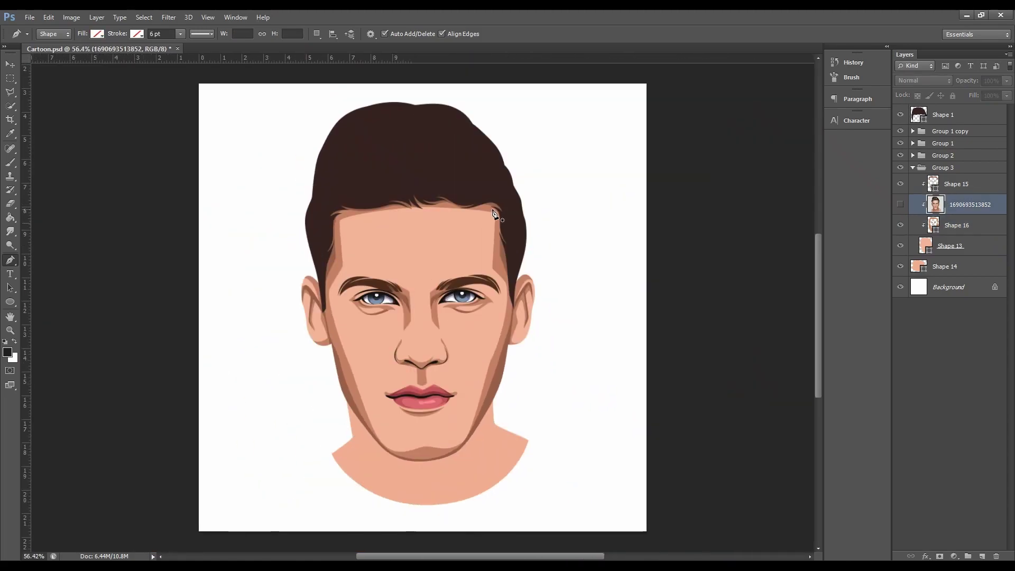
pyautogui.click(900, 205)
pyautogui.click(955, 225)
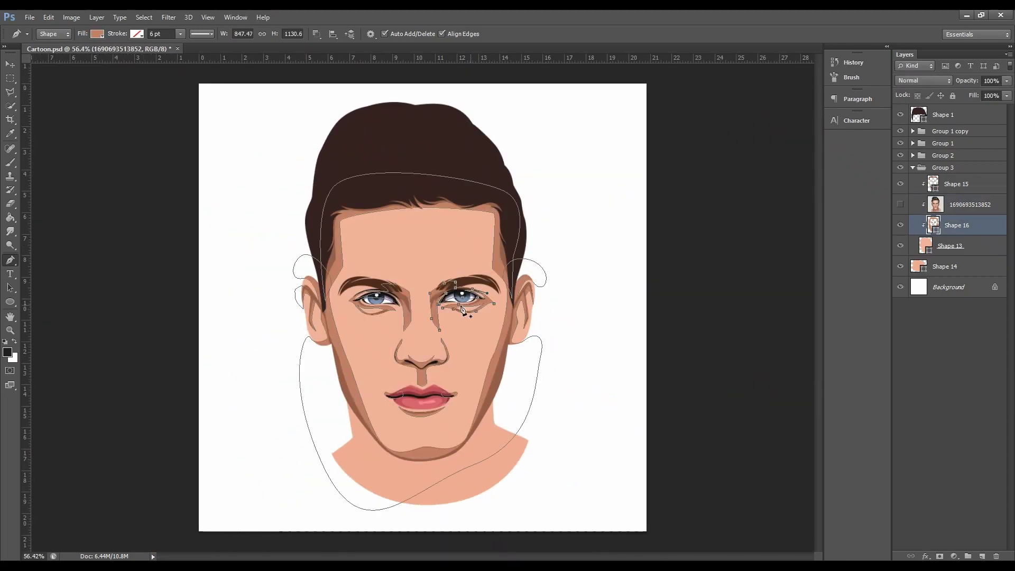
pyautogui.scroll(5, 356, 296)
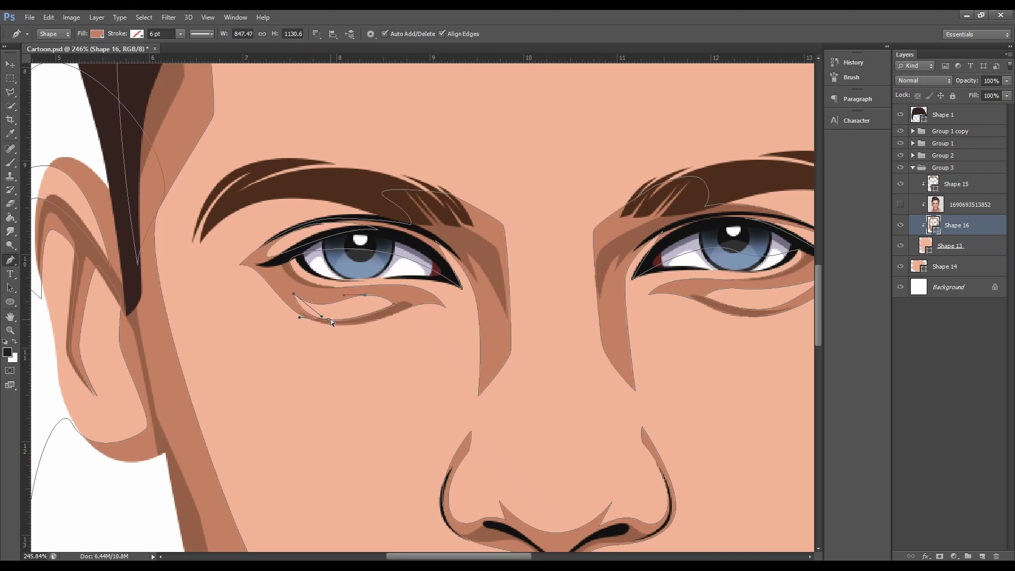
pyautogui.click(365, 295)
# Step: Add a new empty Layer 1 at the top of Group 3
pyautogui.scroll(-2, 360, 292)
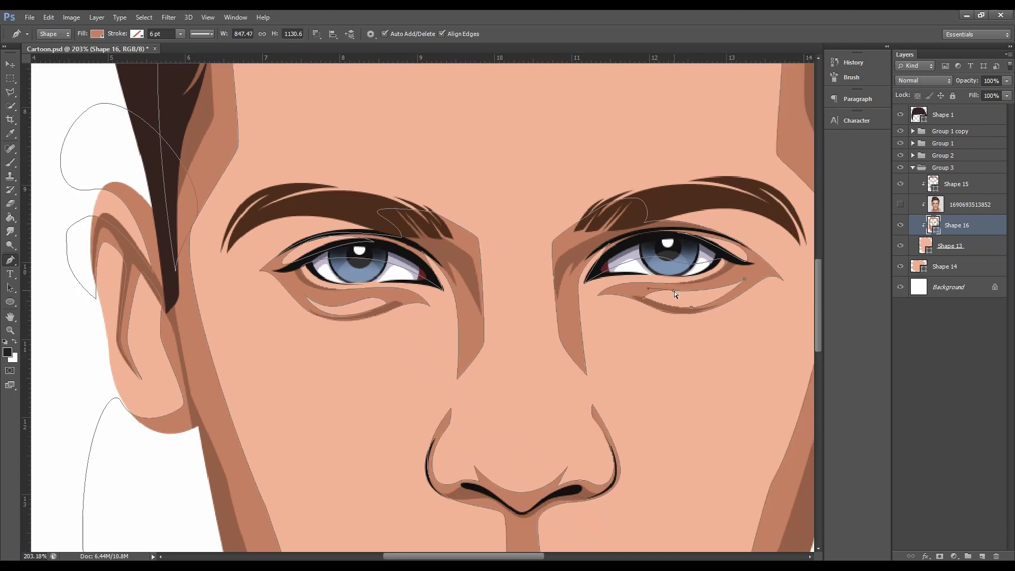
pyautogui.scroll(-5, 443, 288)
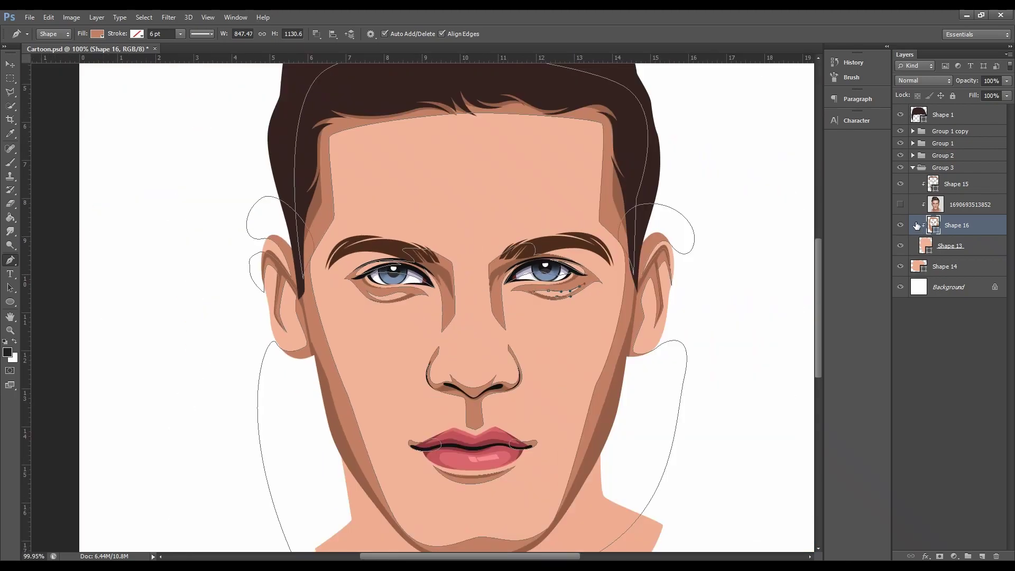
pyautogui.hotkey('alt', ']')
pyautogui.scroll(-2, 650, 267)
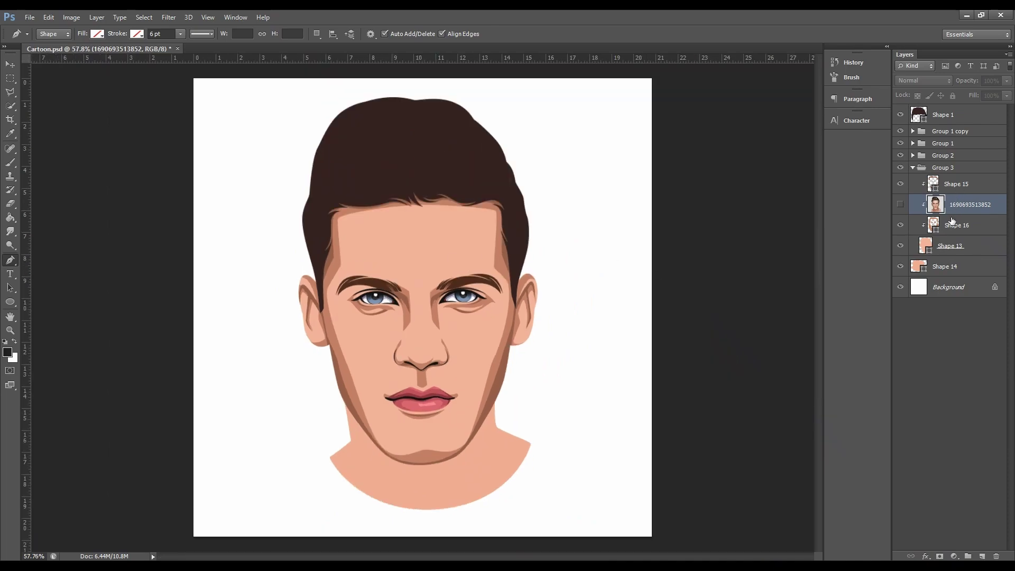
pyautogui.click(982, 556)
pyautogui.hotkey('ctrl', ']')
# Step: Trace a closed highlight path along the nostril
pyautogui.scroll(4, 370, 343)
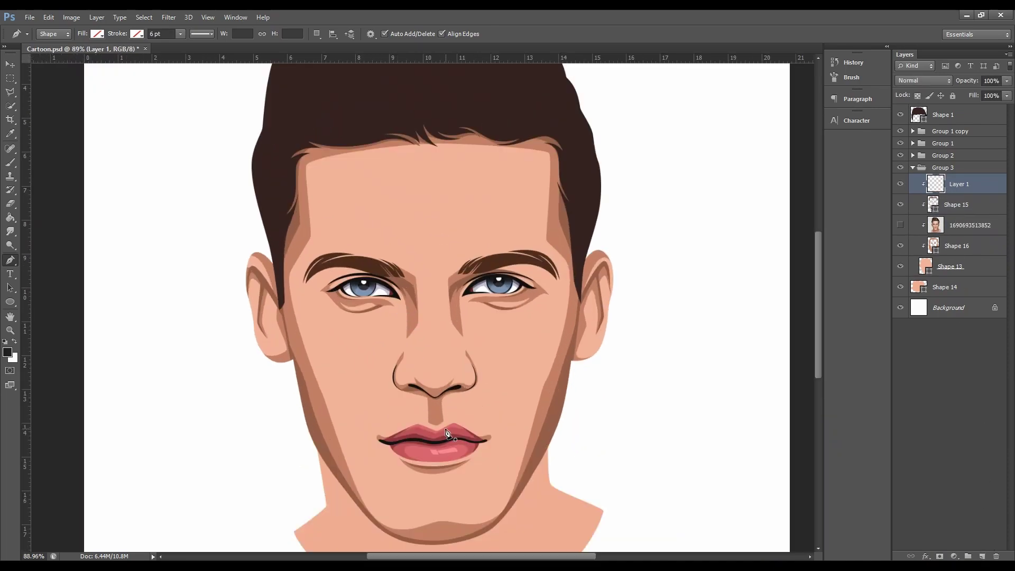
pyautogui.scroll(3, 377, 339)
pyautogui.scroll(1, 377, 339)
pyautogui.click(375, 363)
pyautogui.moveTo(418, 353); pyautogui.dragTo(445, 361)
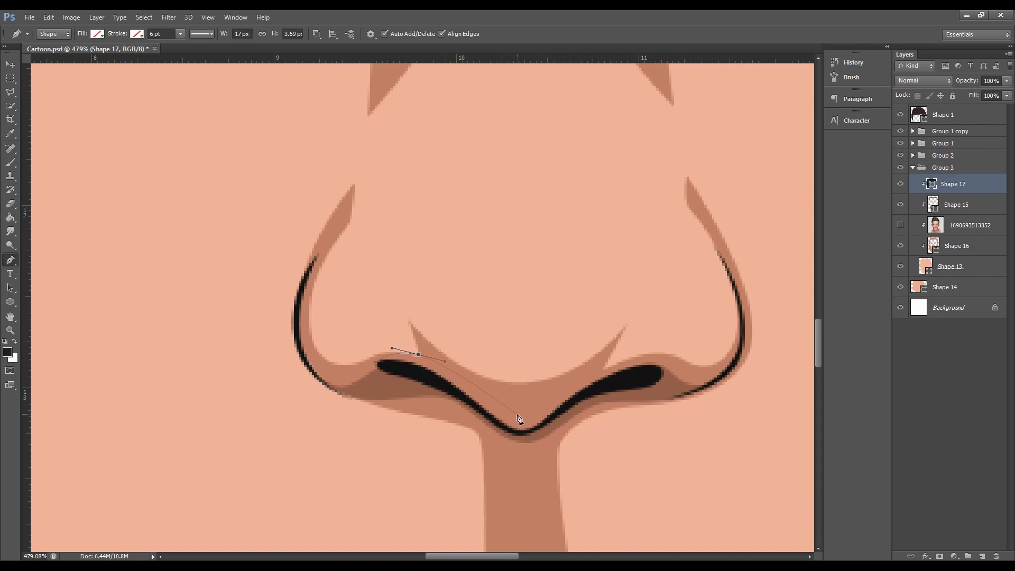
pyautogui.moveTo(539, 419); pyautogui.dragTo(540, 416)
pyautogui.click(662, 377)
pyautogui.click(598, 385)
pyautogui.click(376, 362)
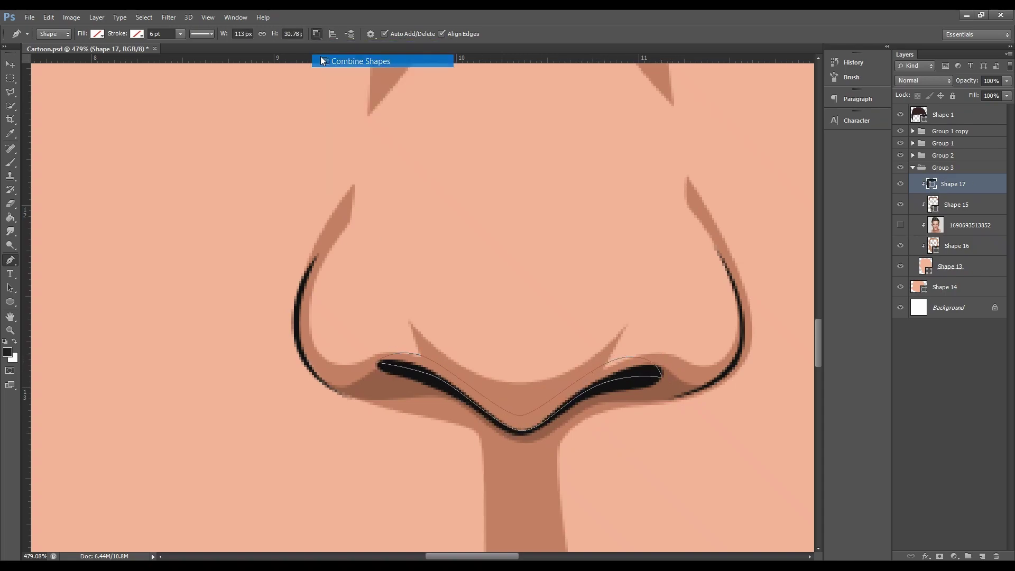
# Step: Start a highlight outline down the left jaw edge around to the chin
pyautogui.scroll(-4, 424, 428)
pyautogui.scroll(-3, 446, 267)
pyautogui.scroll(1, 458, 244)
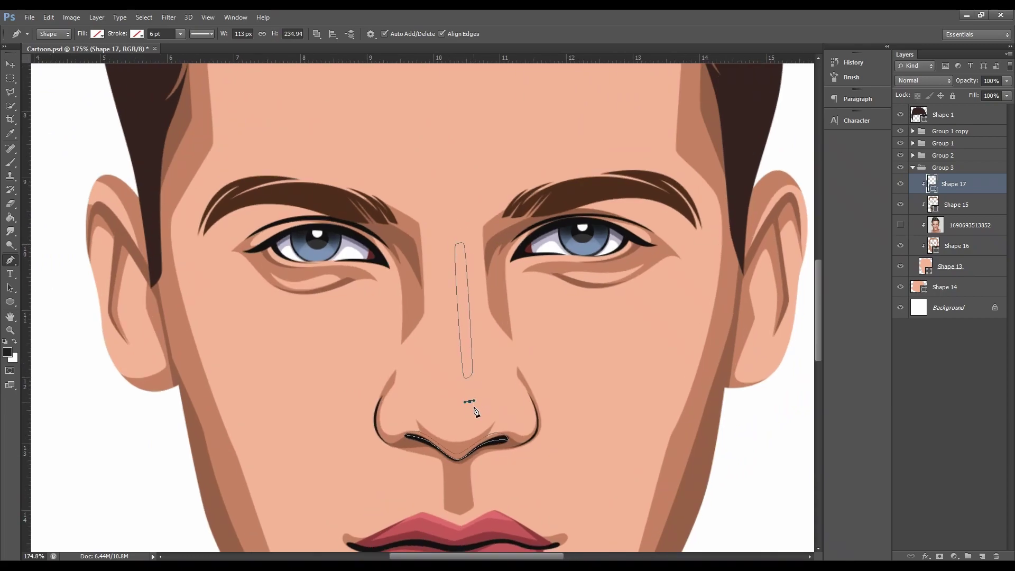
pyautogui.scroll(4, 186, 389)
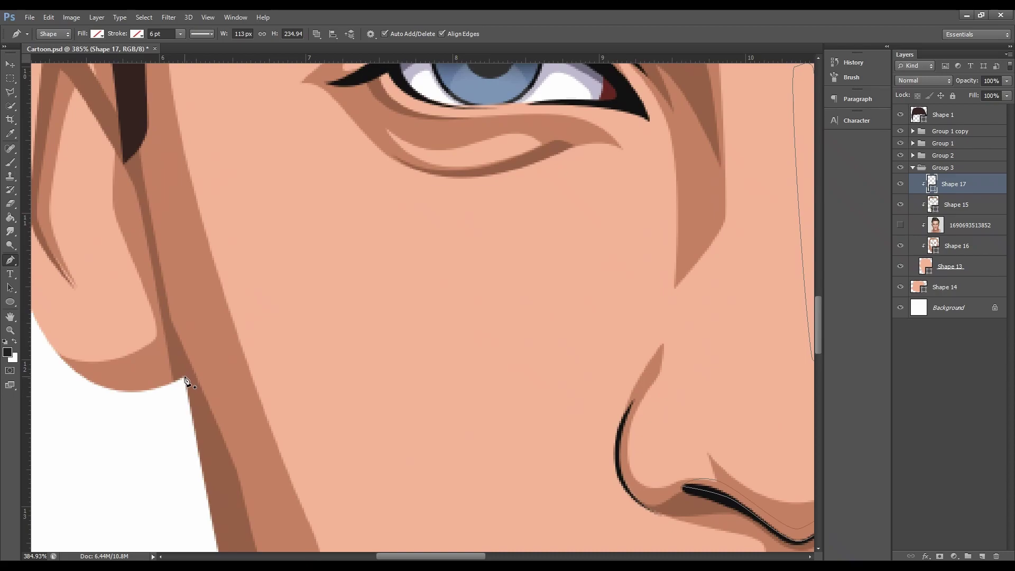
pyautogui.scroll(-4, 186, 382)
pyautogui.click(159, 158)
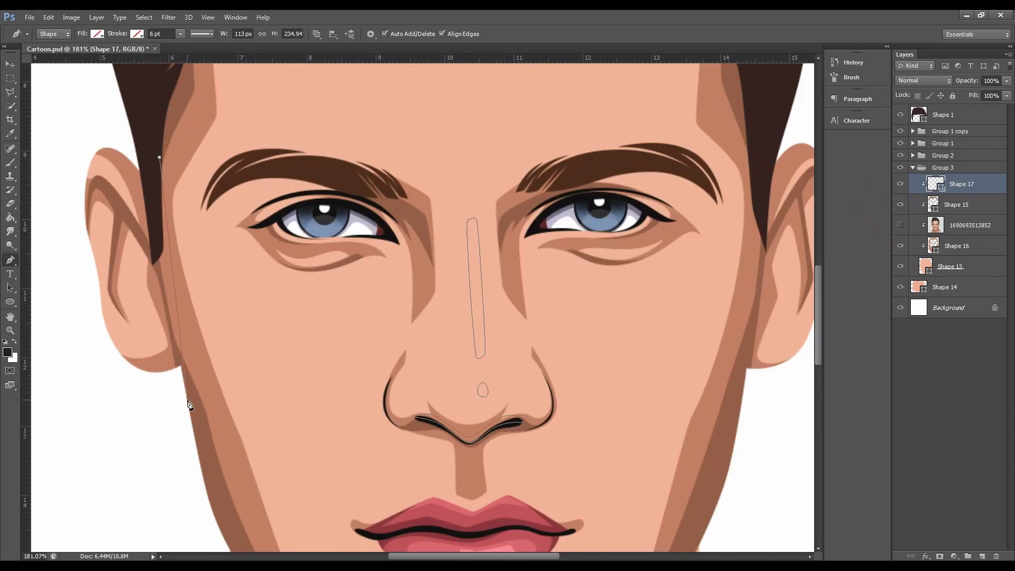
pyautogui.click(183, 398)
pyautogui.click(193, 453)
pyautogui.scroll(-4, 193, 453)
pyautogui.moveTo(198, 468); pyautogui.dragTo(211, 500)
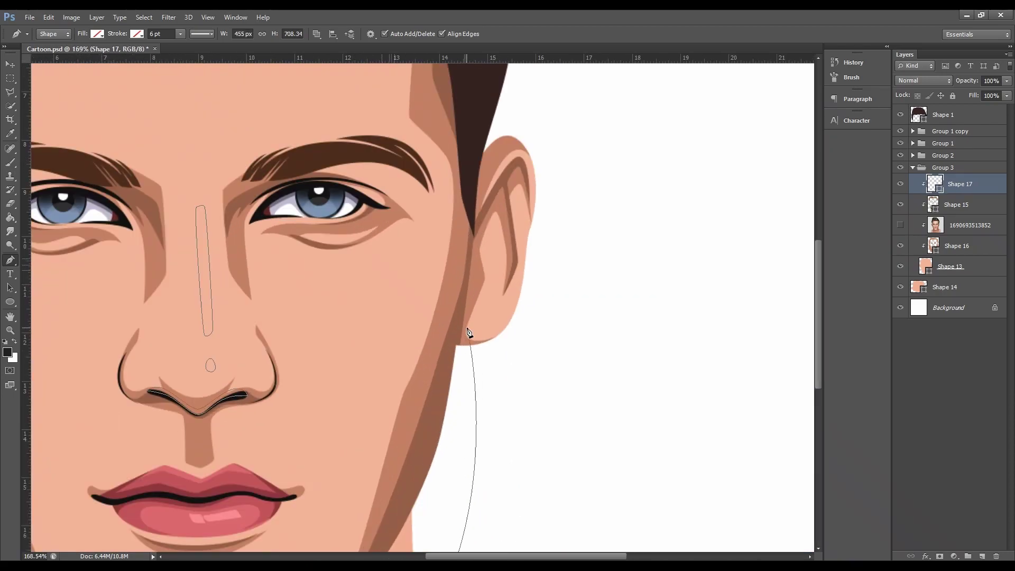
pyautogui.scroll(6, 449, 328)
# Step: Carry the highlight outline below the right ear and up to the hair edge
pyautogui.moveTo(451, 366); pyautogui.dragTo(459, 332)
pyautogui.scroll(-3, 458, 332)
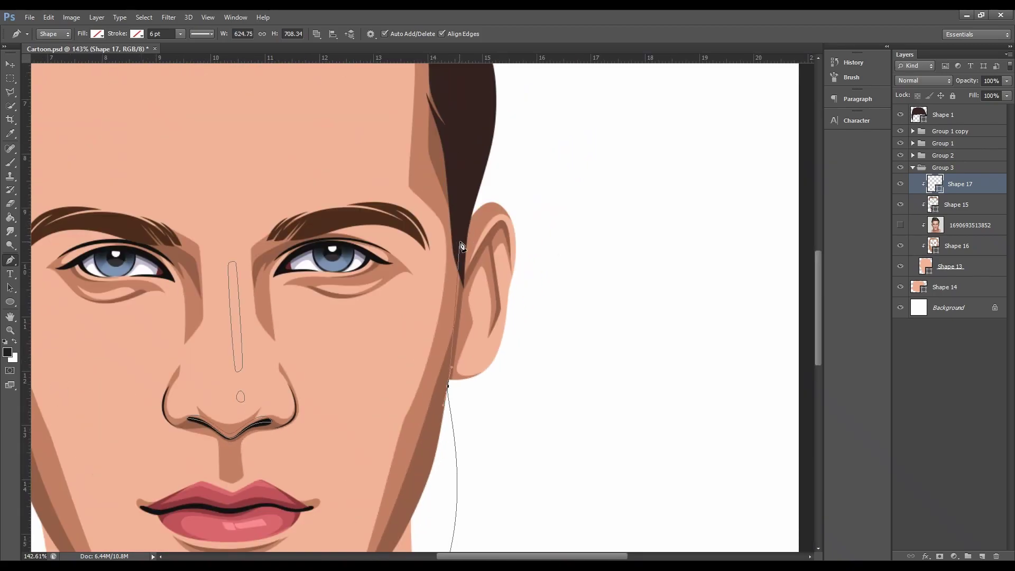
pyautogui.scroll(1, 478, 254)
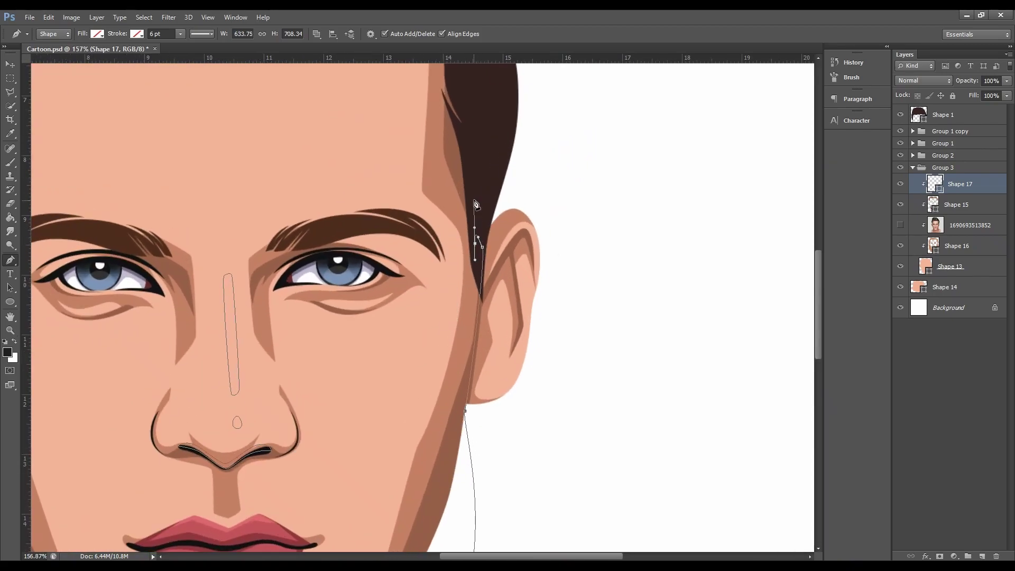
pyautogui.scroll(2, 476, 205)
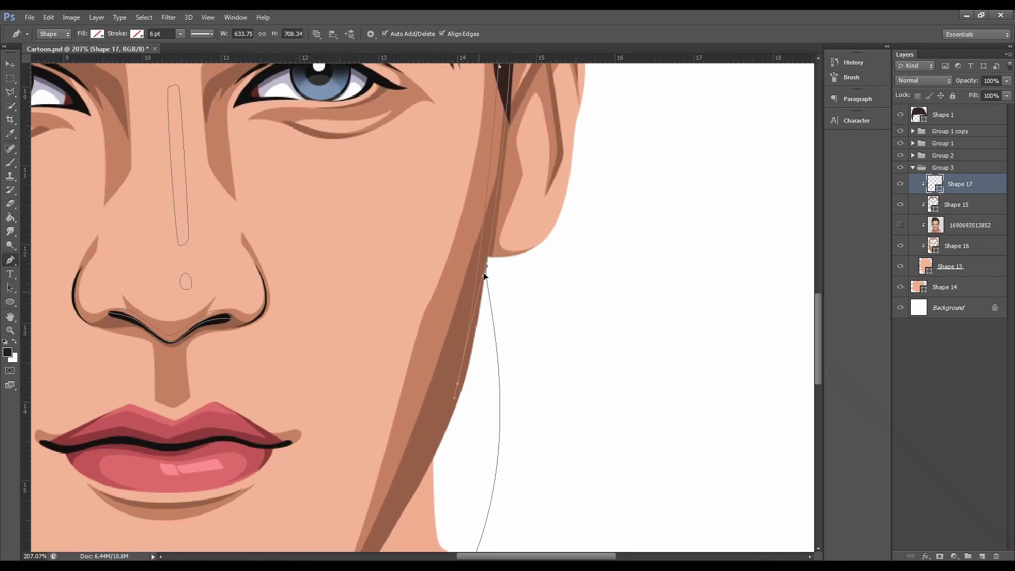
pyautogui.scroll(-3, 483, 272)
pyautogui.scroll(3, 431, 396)
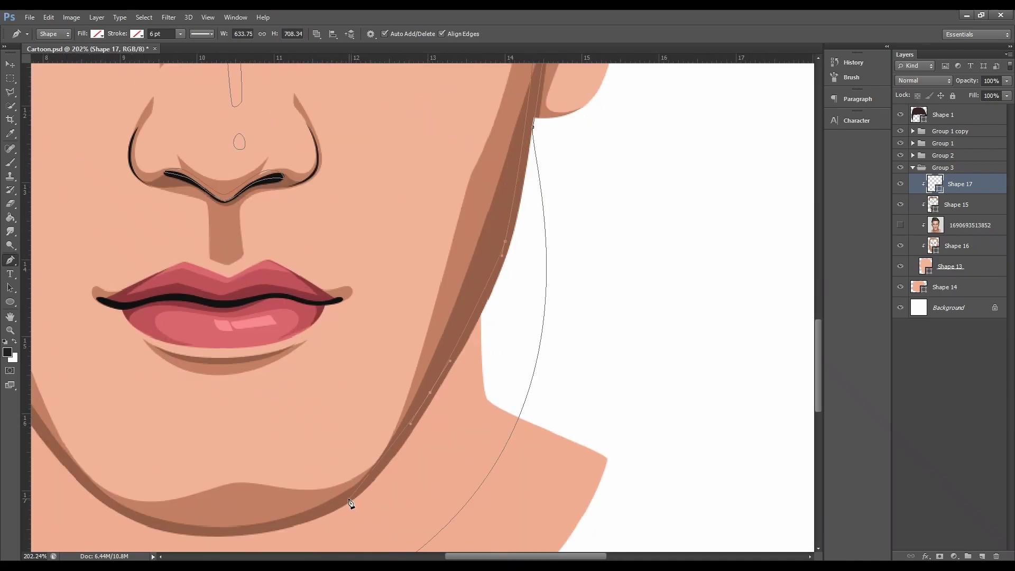
pyautogui.scroll(-3, 335, 506)
pyautogui.scroll(4, 293, 518)
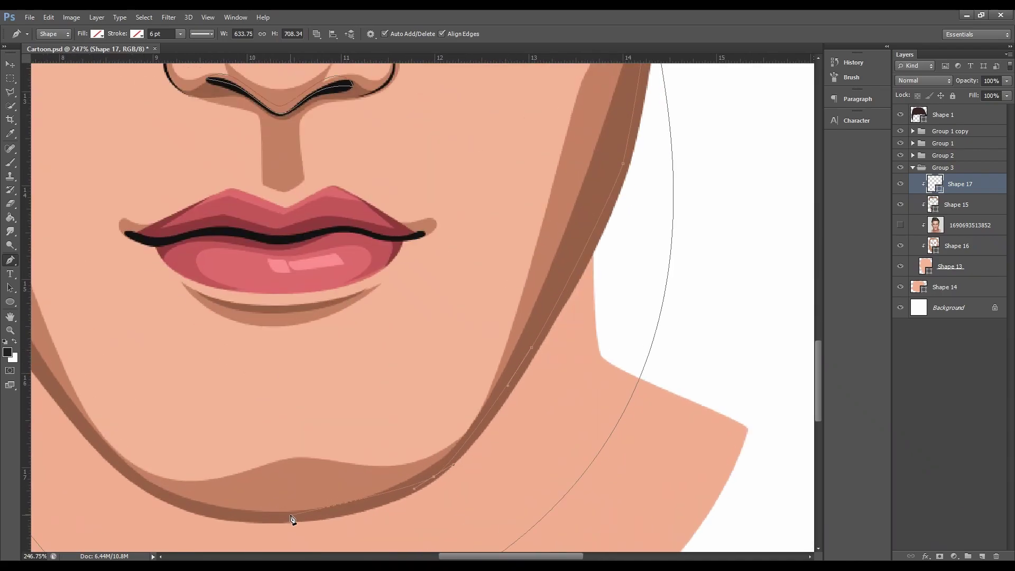
pyautogui.scroll(-3, 226, 522)
pyautogui.scroll(3, 233, 486)
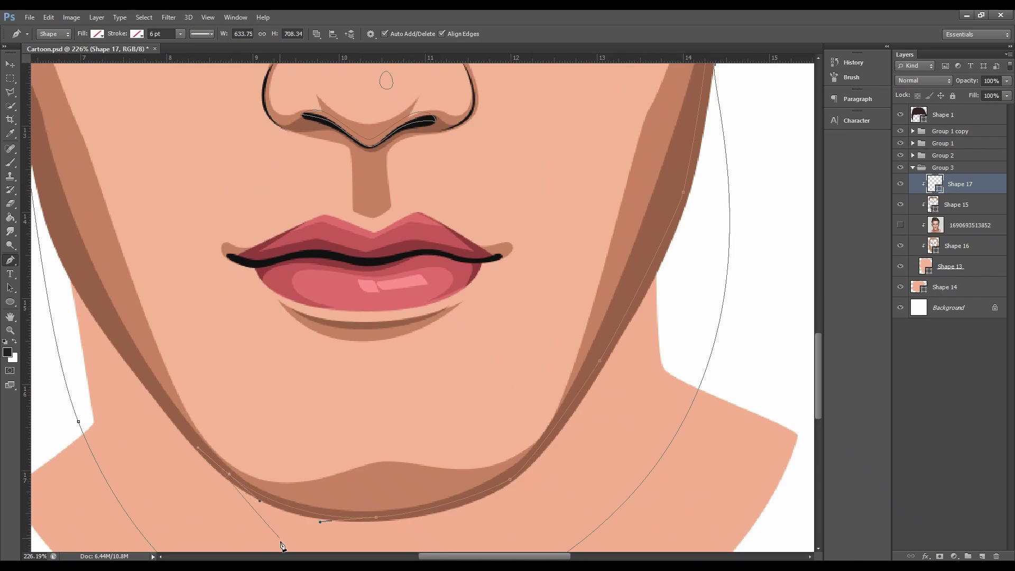
pyautogui.scroll(-3, 282, 544)
pyautogui.scroll(2, 168, 400)
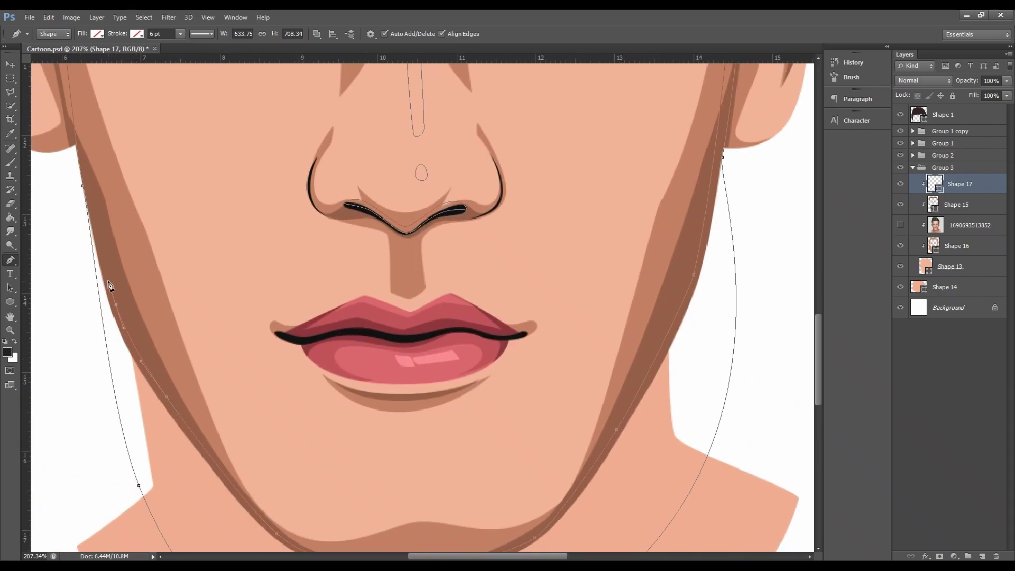
pyautogui.scroll(-3, 110, 285)
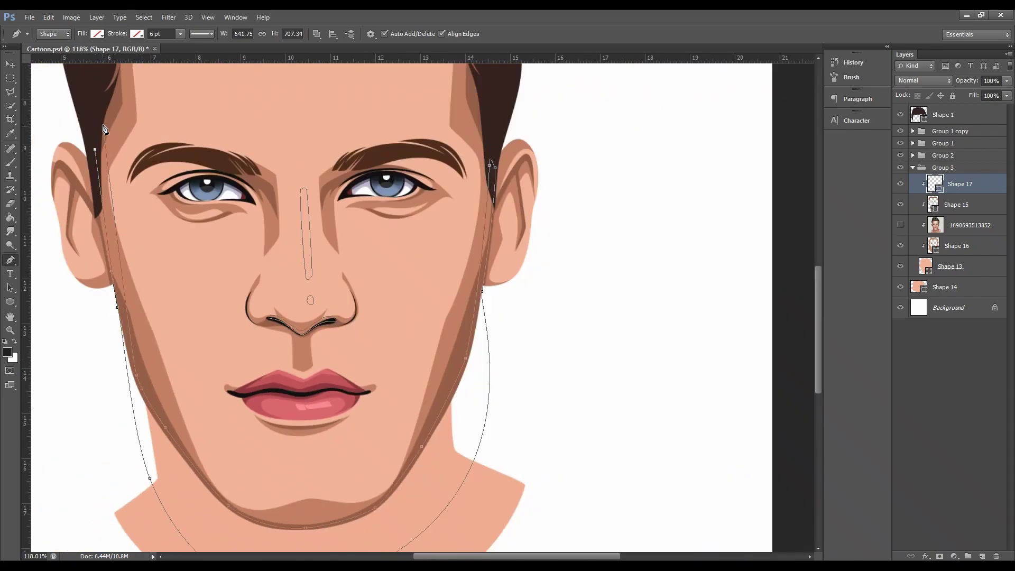
pyautogui.moveTo(101, 116); pyautogui.dragTo(101, 80)
# Step: Close the highlight outline and fill Shape 17 with light peach #ffd4c2
pyautogui.click(96, 151)
pyautogui.hotkey('ctrl', '0')
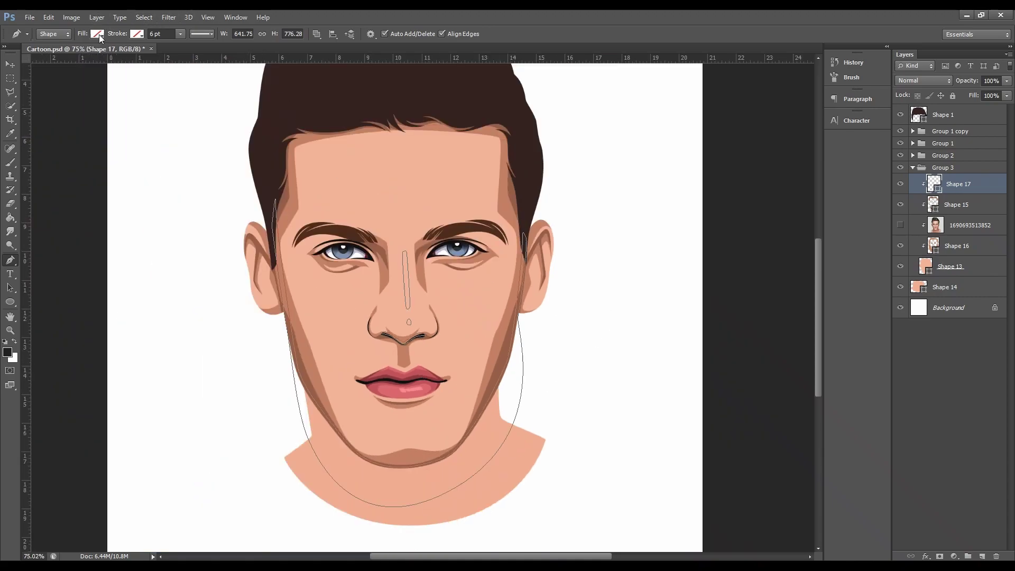
pyautogui.click(97, 33)
pyautogui.click(149, 55)
pyautogui.click(807, 291)
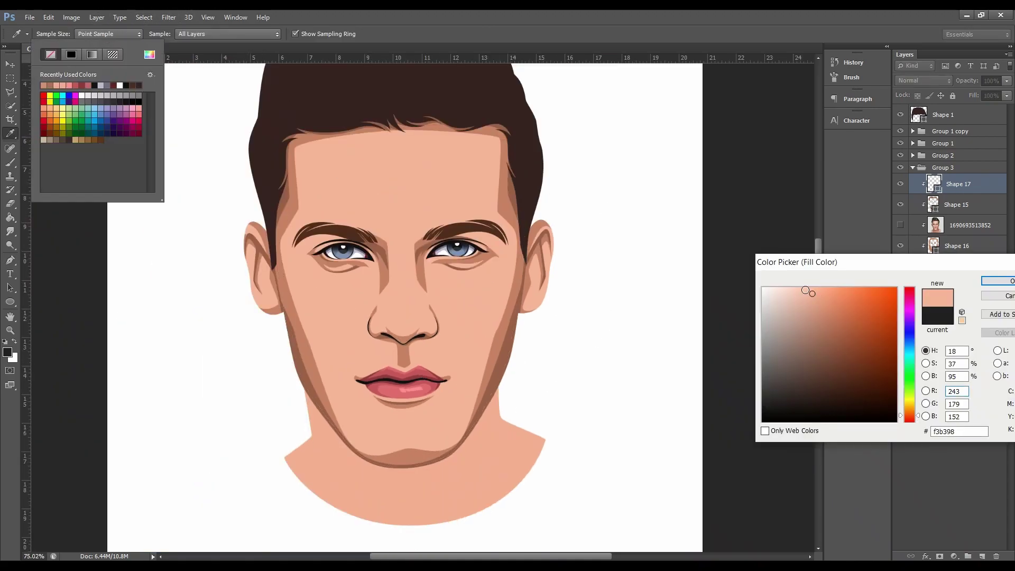
pyautogui.click(997, 281)
pyautogui.press('Escape')
pyautogui.hotkey('ctrl', '0')
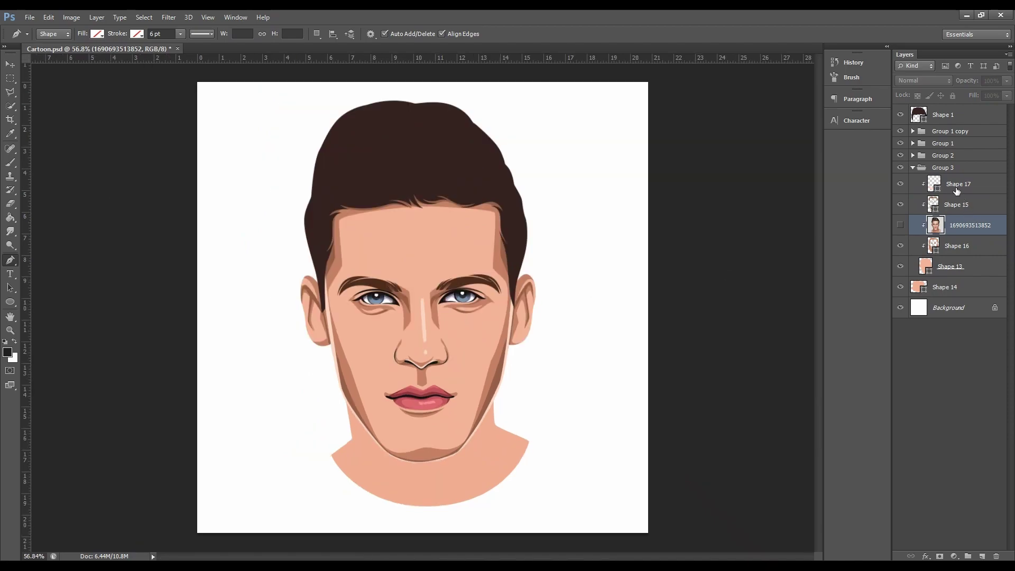
# Step: Narrow the top of the nose highlight on Shape 17 by adjusting its anchors
pyautogui.click(957, 191)
pyautogui.scroll(2, 421, 285)
pyautogui.scroll(2, 421, 281)
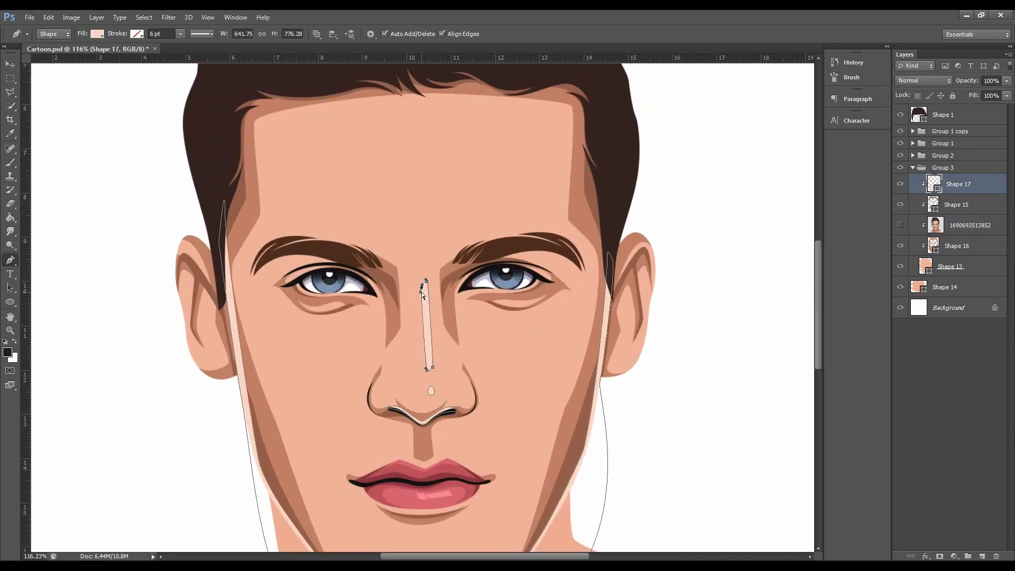
pyautogui.click(422, 289)
pyautogui.click(426, 285)
pyautogui.click(961, 226)
# Step: Select Shape 15, choose the Brush tool and add a white layer mask
pyautogui.scroll(-4, 465, 256)
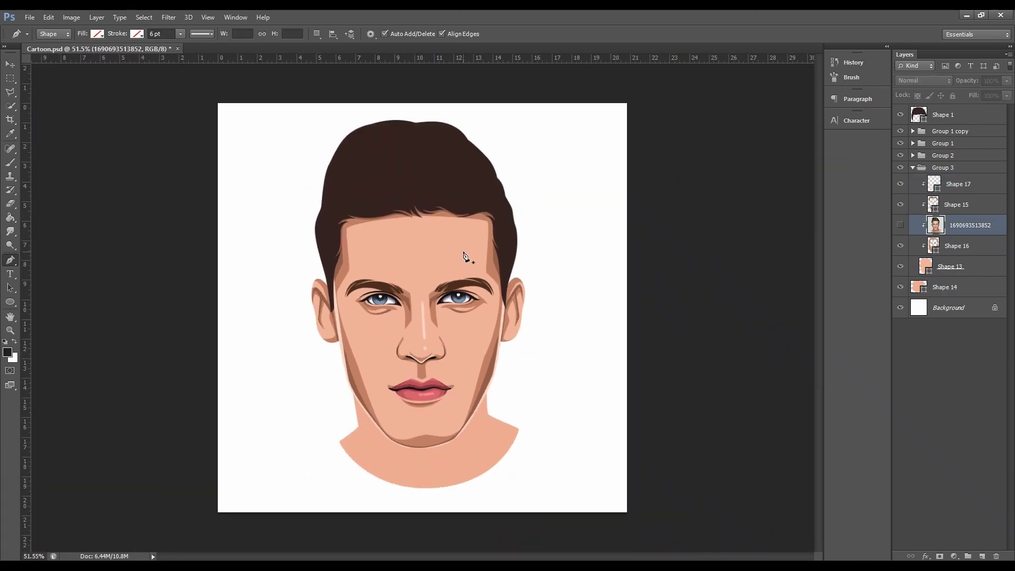
pyautogui.click(952, 205)
pyautogui.press('b')
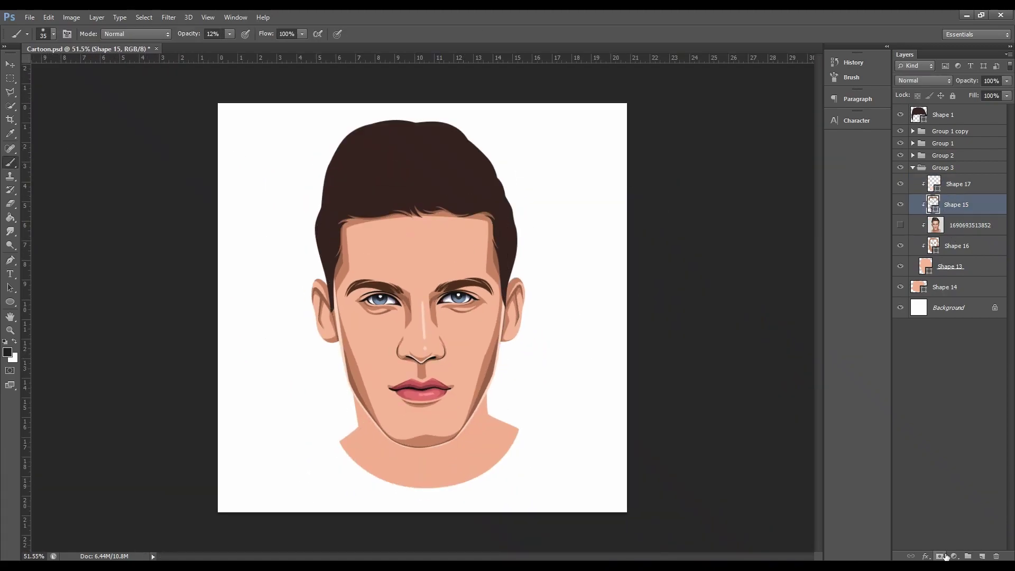
pyautogui.click(940, 556)
pyautogui.scroll(2, 395, 312)
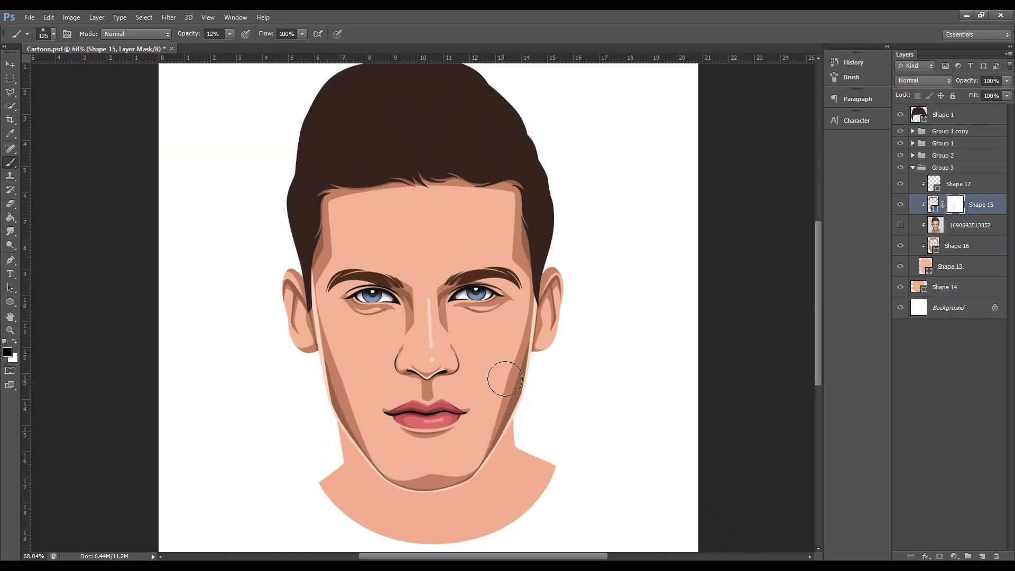
# Step: Mask Shape 16 and softly paint the under-eye and cheek shadow edges at 15% opacity
pyautogui.click(965, 241)
pyautogui.click(940, 556)
pyautogui.press(']')
pyautogui.press(']')
pyautogui.click(229, 34)
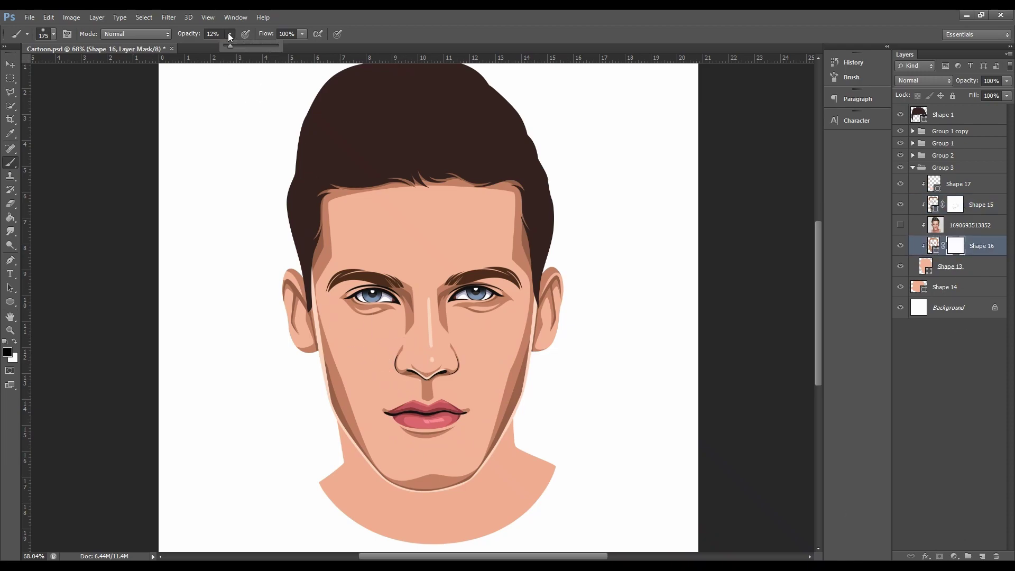
pyautogui.press('[')
pyautogui.press('[')
pyautogui.click(486, 312)
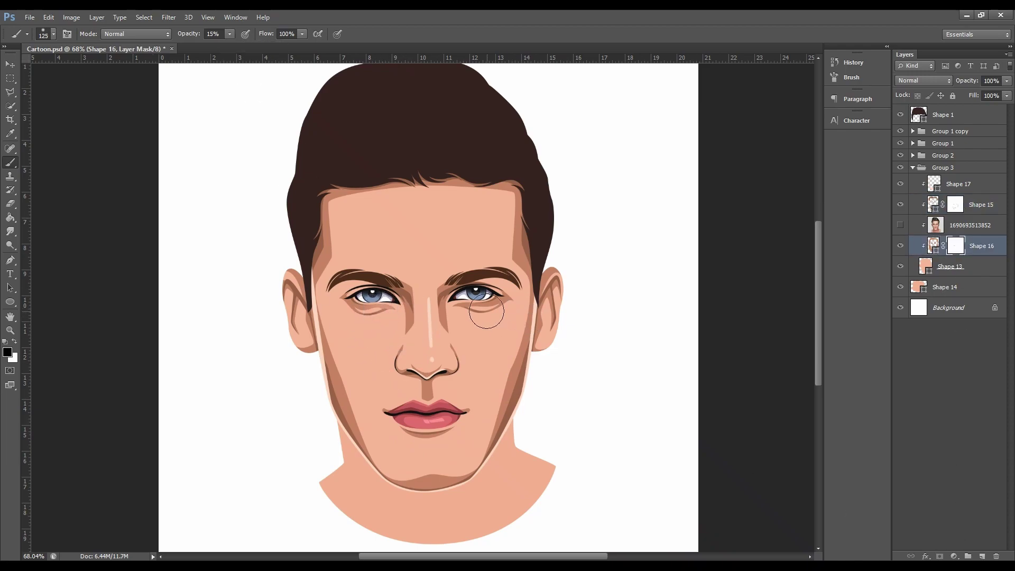
pyautogui.keyDown('alt'); pyautogui.scroll(-1, 466, 308); pyautogui.keyUp('alt')
pyautogui.press(']')
pyautogui.press(']')
pyautogui.press(']')
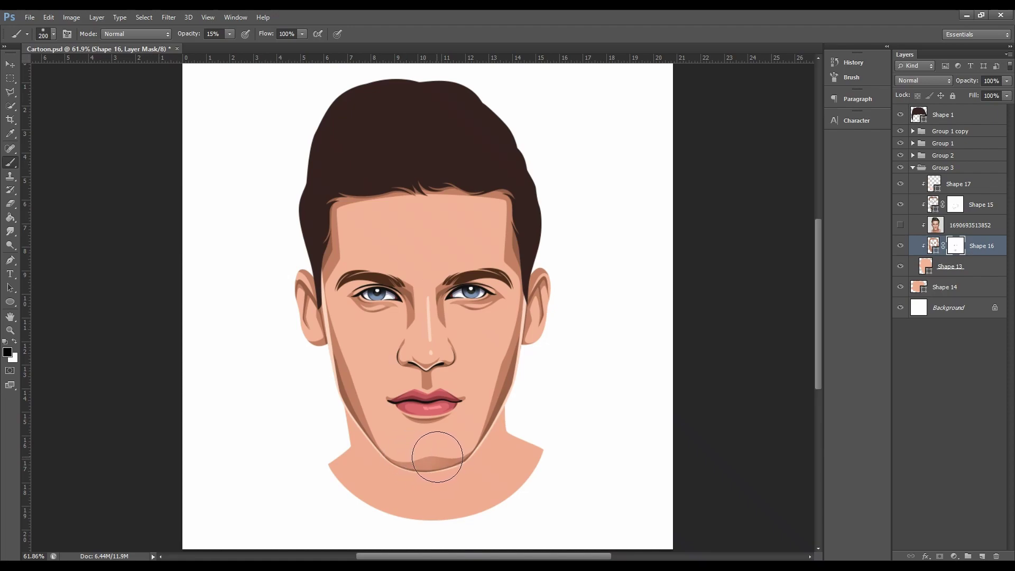
pyautogui.moveTo(339, 351); pyautogui.dragTo(344, 370)
pyautogui.press(']')
pyautogui.moveTo(496, 351); pyautogui.dragTo(503, 330)
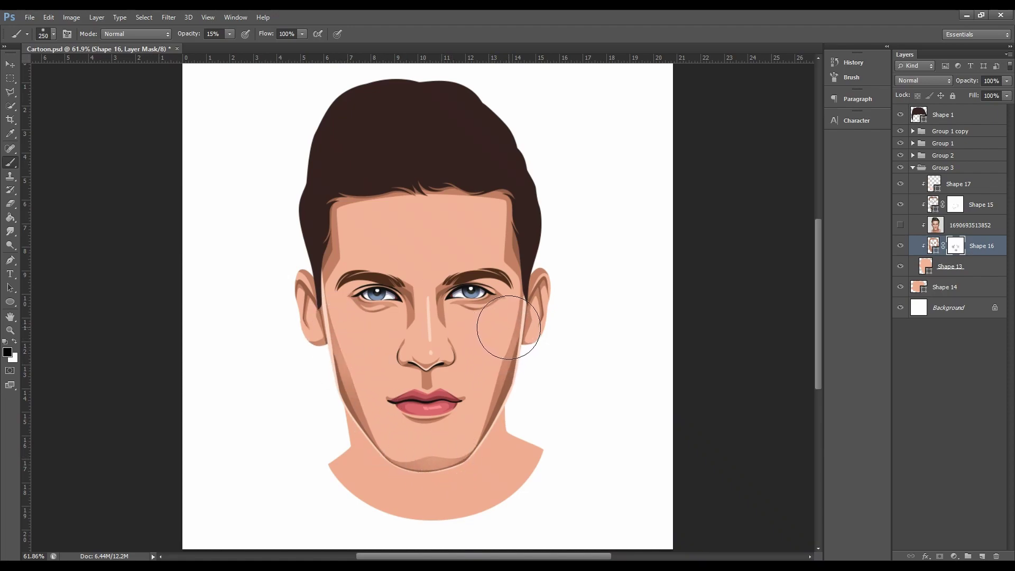
# Step: Soften the jaw shadow edge through Shape 15's mask
pyautogui.click(955, 204)
pyautogui.press('[')
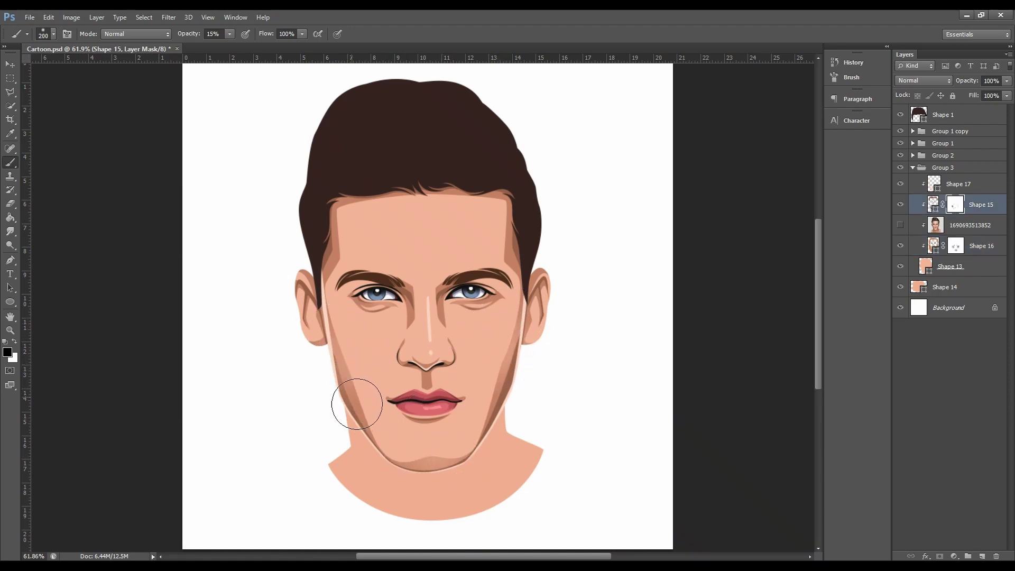
pyautogui.moveTo(518, 347); pyautogui.dragTo(499, 404)
pyautogui.press('[')
pyautogui.press('[')
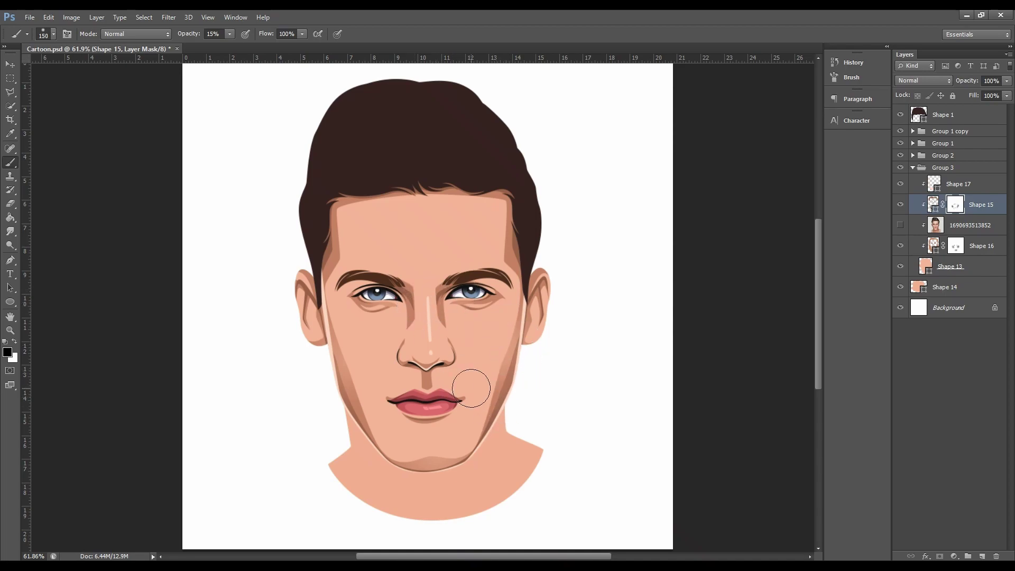
pyautogui.click(957, 248)
pyautogui.press('[')
pyautogui.press('[')
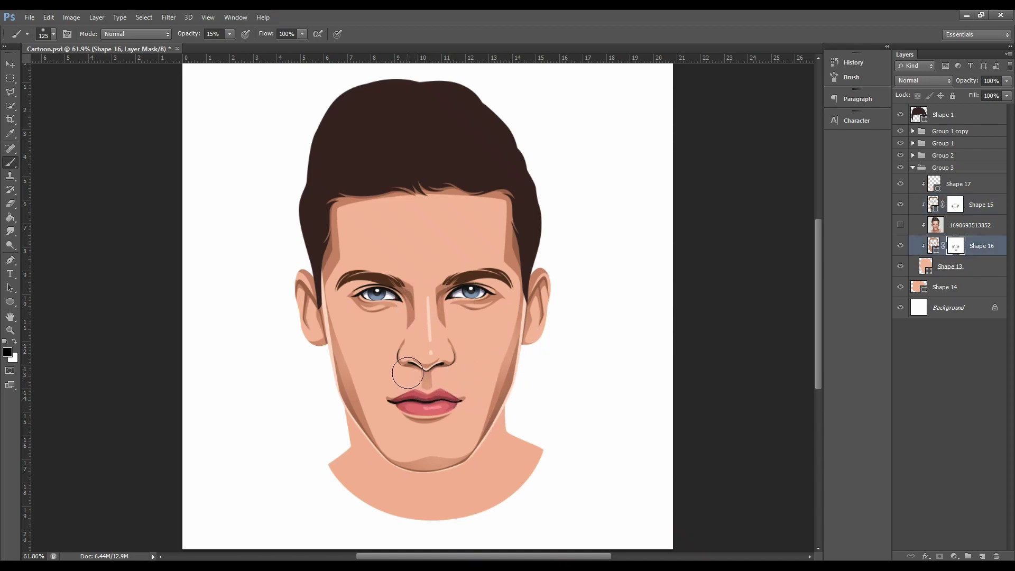
# Step: Mask Shape 17, soften its shading, and move the reference photo below Shape 13
pyautogui.click(958, 184)
pyautogui.click(940, 556)
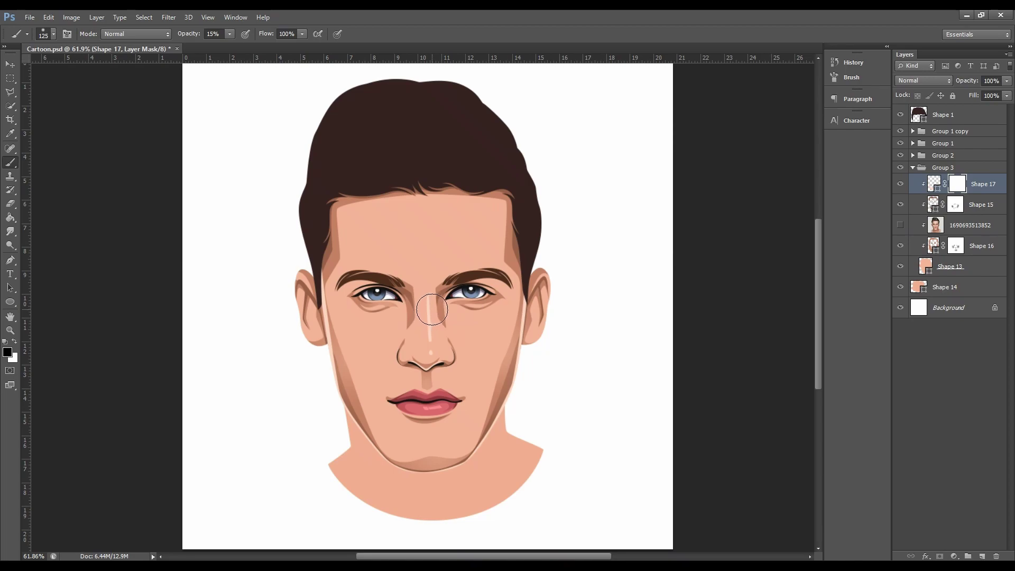
pyautogui.moveTo(332, 334); pyautogui.dragTo(363, 411)
pyautogui.press('p')
pyautogui.moveTo(967, 225); pyautogui.dragTo(952, 277)
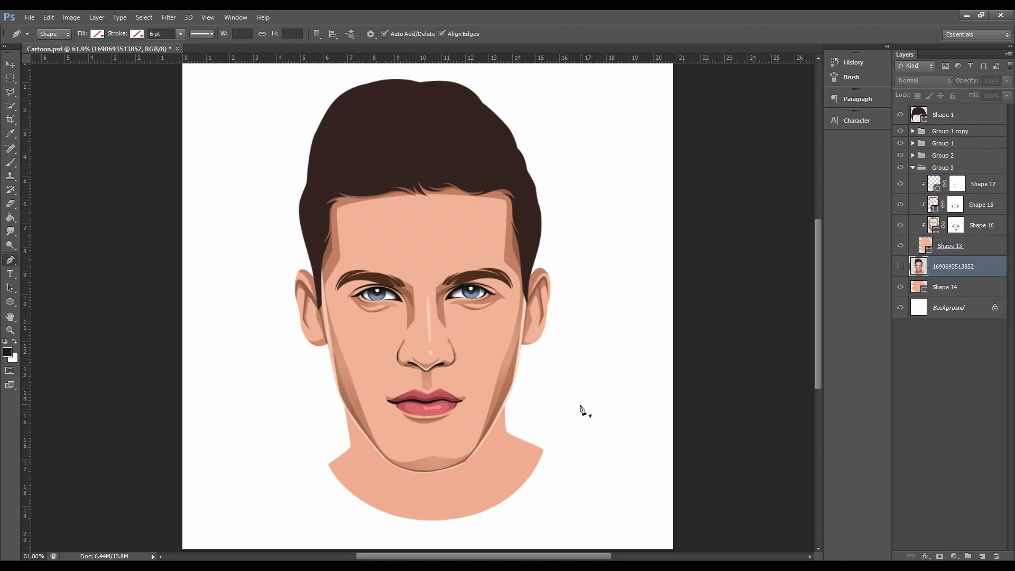
# Step: Clip the reference photo to the neck shape and add a new empty layer
pyautogui.rightClick(985, 260)
pyautogui.click(958, 267)
pyautogui.rightClick(971, 265)
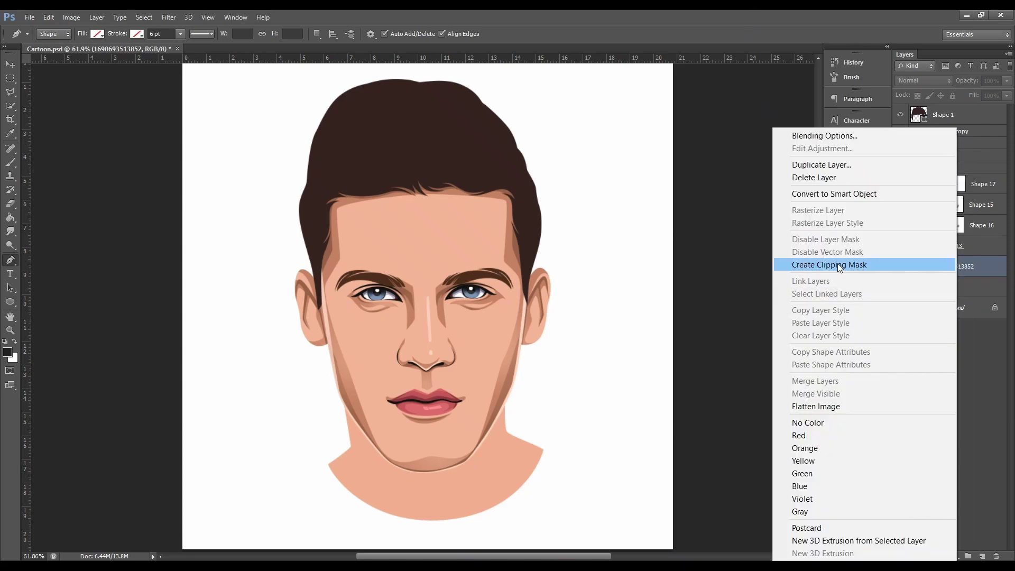
pyautogui.click(842, 264)
pyautogui.keyDown('ctrl'); pyautogui.click(982, 556); pyautogui.keyUp('ctrl')
# Step: Trace the left neck shadow path from the jaw down toward the chin
pyautogui.scroll(2, 342, 360)
pyautogui.scroll(1, 342, 359)
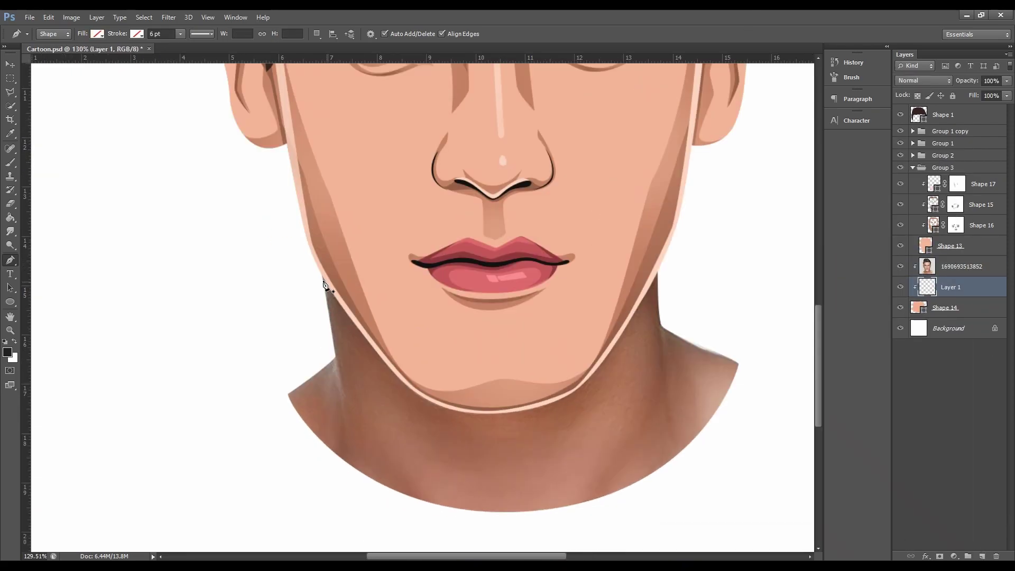
pyautogui.scroll(1, 342, 359)
pyautogui.scroll(1, 342, 360)
pyautogui.click(334, 316)
pyautogui.scroll(-2, 334, 316)
pyautogui.click(359, 454)
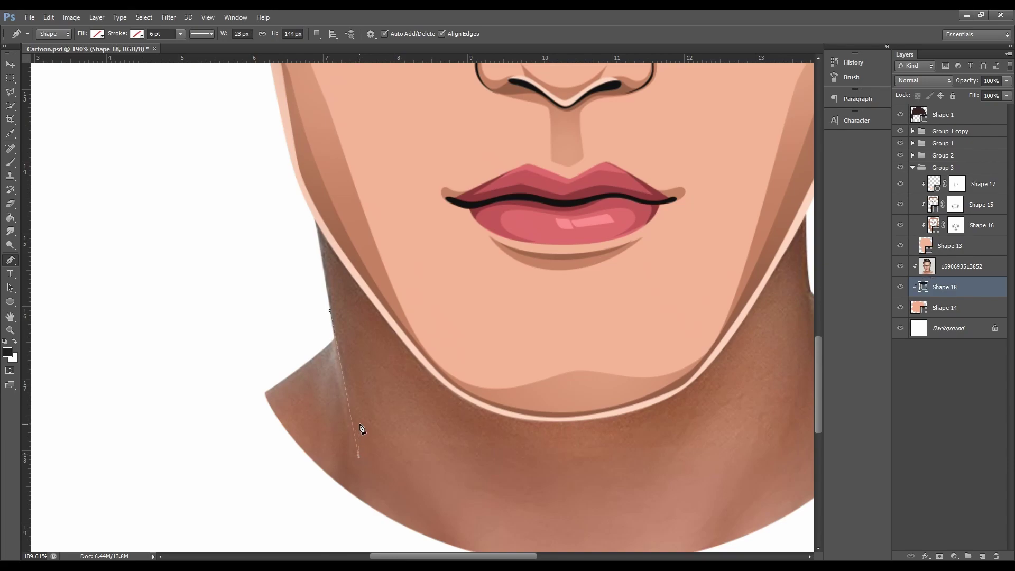
pyautogui.scroll(-1, 328, 267)
pyautogui.moveTo(453, 422); pyautogui.dragTo(483, 440)
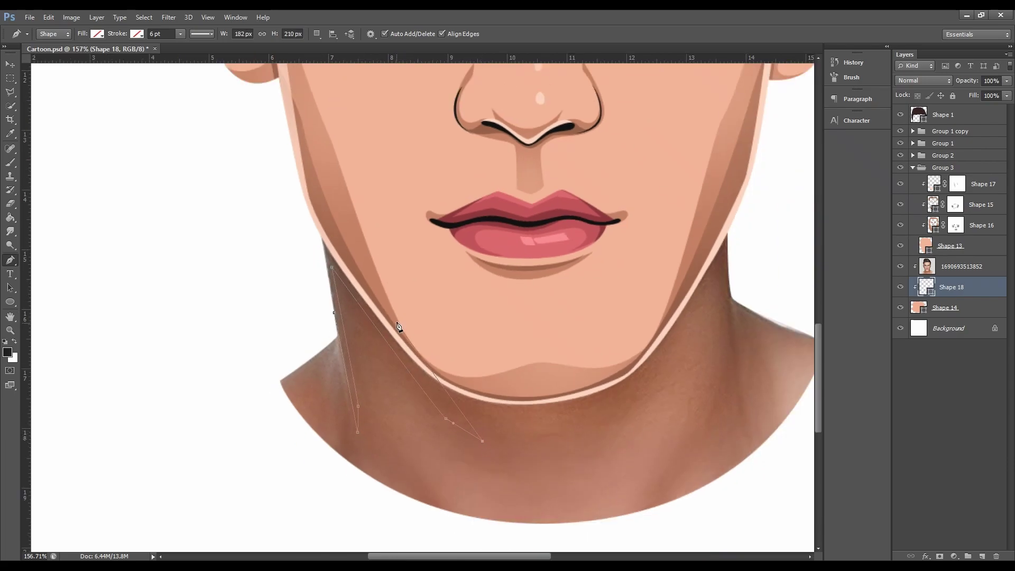
pyautogui.moveTo(331, 267); pyautogui.dragTo(340, 320)
pyautogui.click(316, 34)
pyautogui.click(381, 56)
# Step: Trace the right neck shadow and fill the shape with a brown sampled from the photo
pyautogui.click(727, 233)
pyautogui.moveTo(740, 412); pyautogui.dragTo(749, 450)
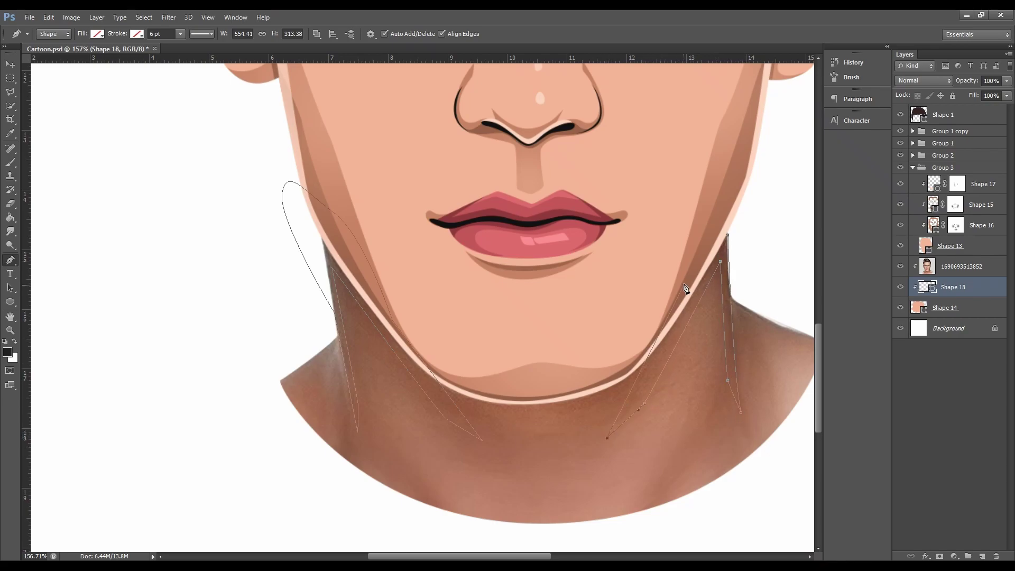
pyautogui.scroll(-2, 364, 379)
pyautogui.click(98, 33)
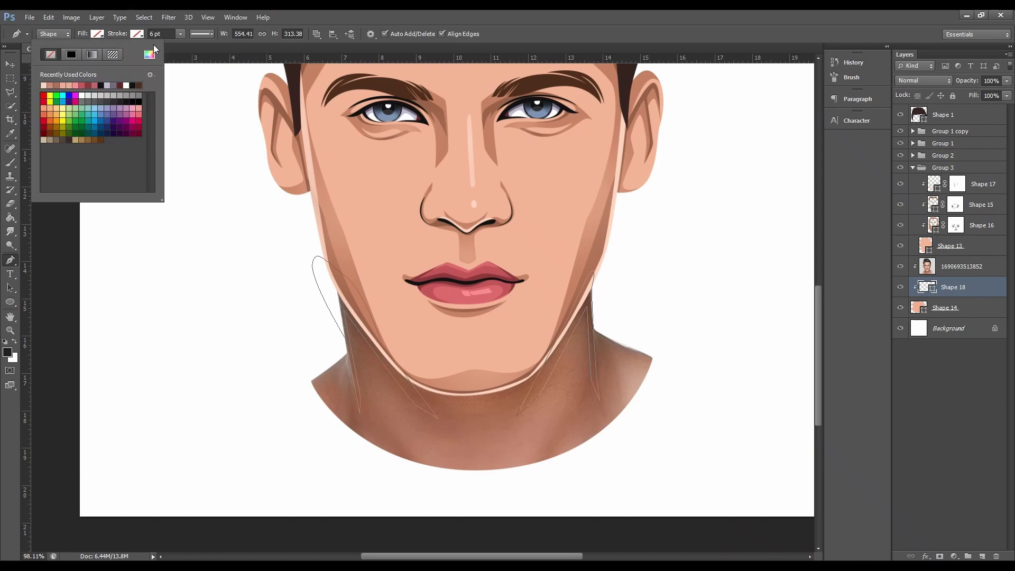
pyautogui.click(149, 55)
pyautogui.click(278, 97)
pyautogui.click(998, 281)
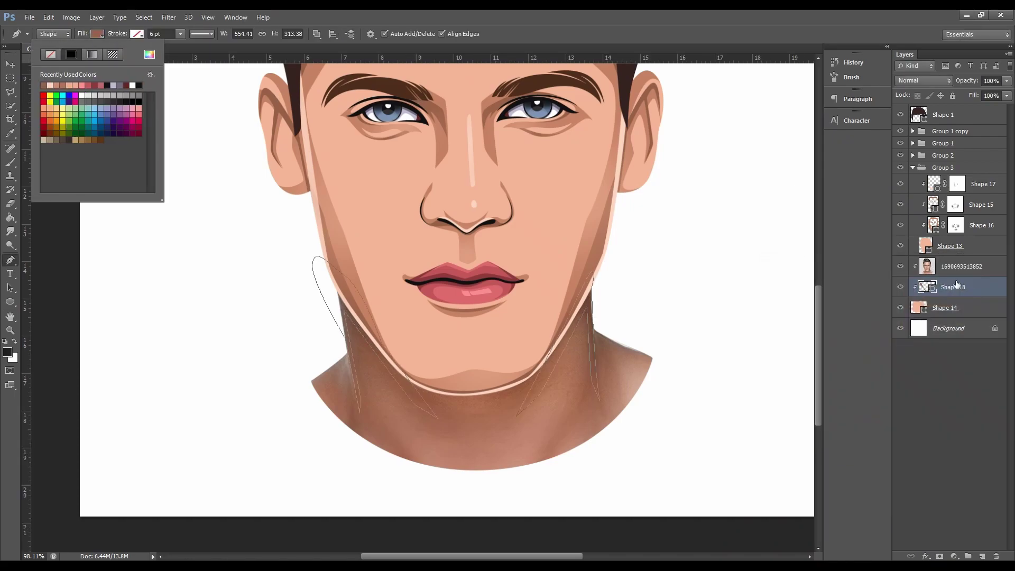
# Step: Move the photo below the shadow shape, add a new layer, and start a neck outline
pyautogui.moveTo(958, 271); pyautogui.dragTo(958, 297)
pyautogui.click(981, 556)
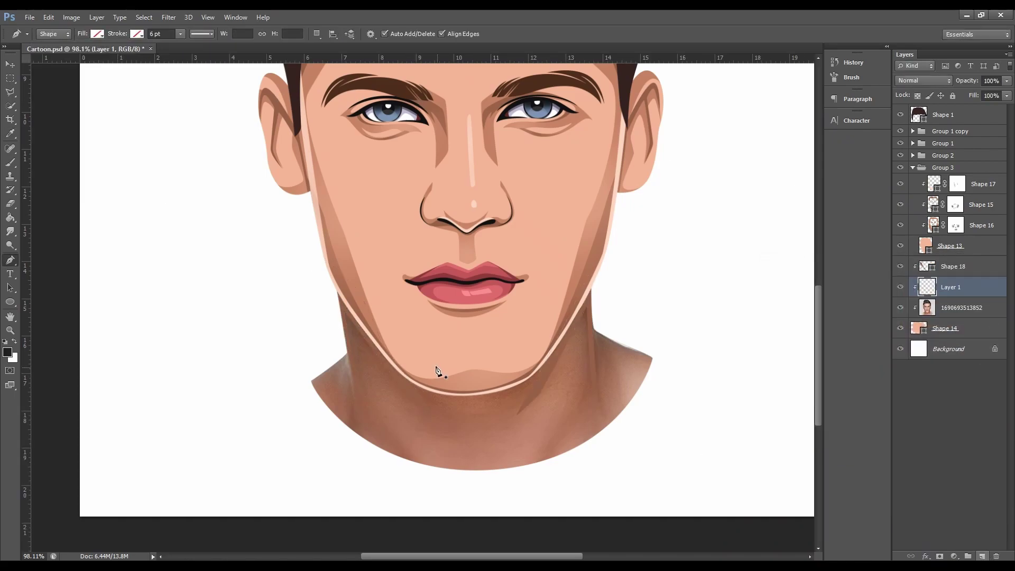
pyautogui.click(412, 476)
pyautogui.click(354, 326)
# Step: Trace the neck outline under the chin, along both jaws and neck sides, with the photo hidden
pyautogui.moveTo(539, 460); pyautogui.dragTo(524, 452)
pyautogui.click(586, 310)
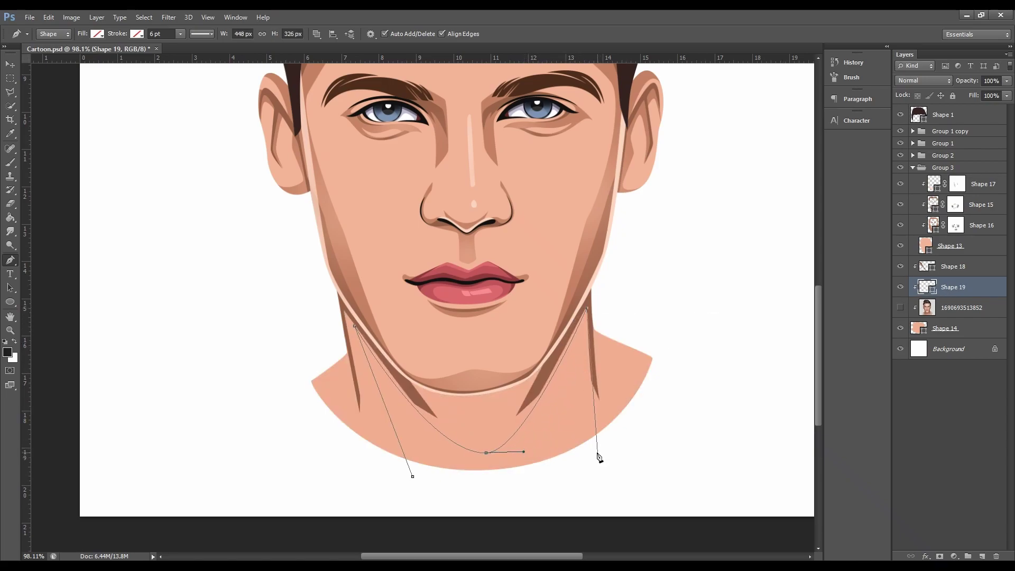
pyautogui.click(900, 307)
pyautogui.click(603, 438)
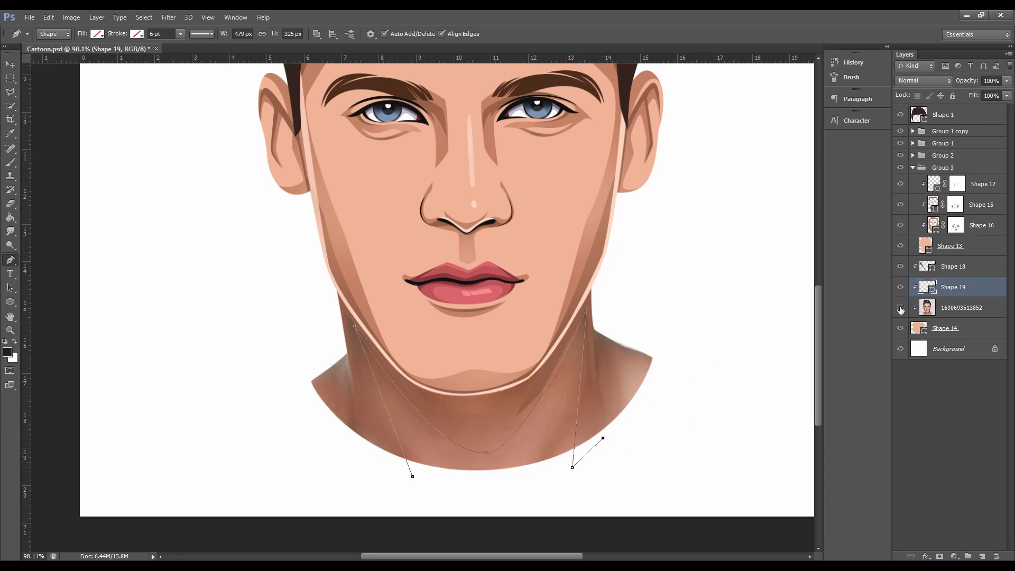
pyautogui.click(658, 371)
pyautogui.click(664, 281)
pyautogui.moveTo(436, 196); pyautogui.dragTo(312, 225)
pyautogui.click(274, 295)
pyautogui.click(312, 402)
pyautogui.click(350, 365)
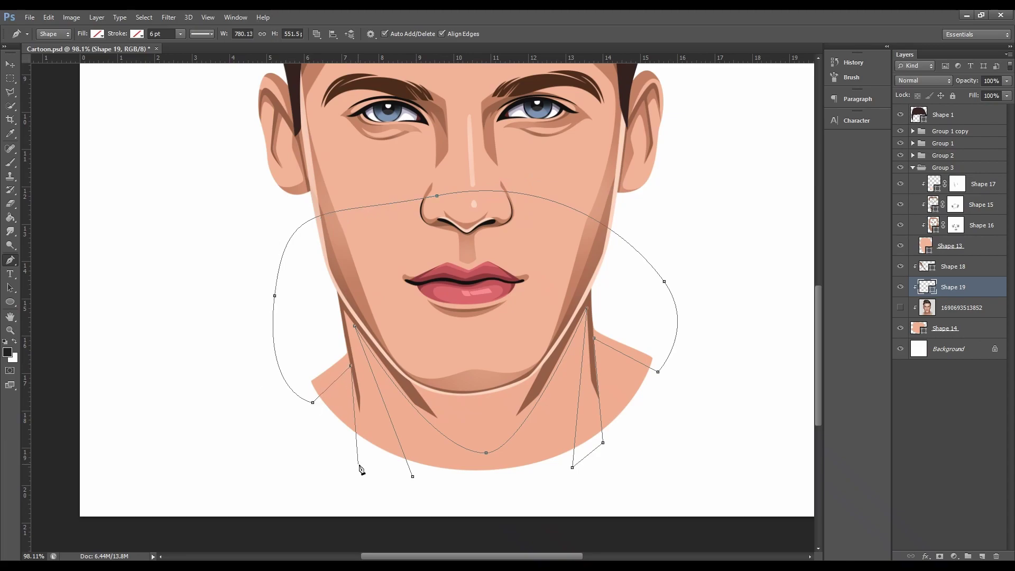
pyautogui.click(369, 470)
# Step: Fill the shape with a lighter skin tone sampled from the face and close the chin highlight
pyautogui.click(98, 33)
pyautogui.click(150, 54)
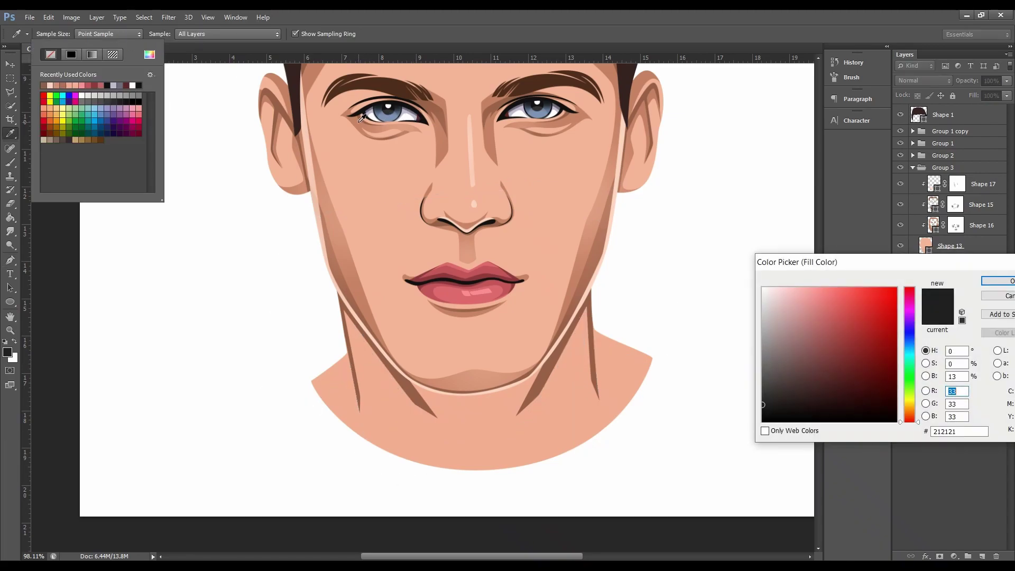
pyautogui.click(360, 118)
pyautogui.click(992, 281)
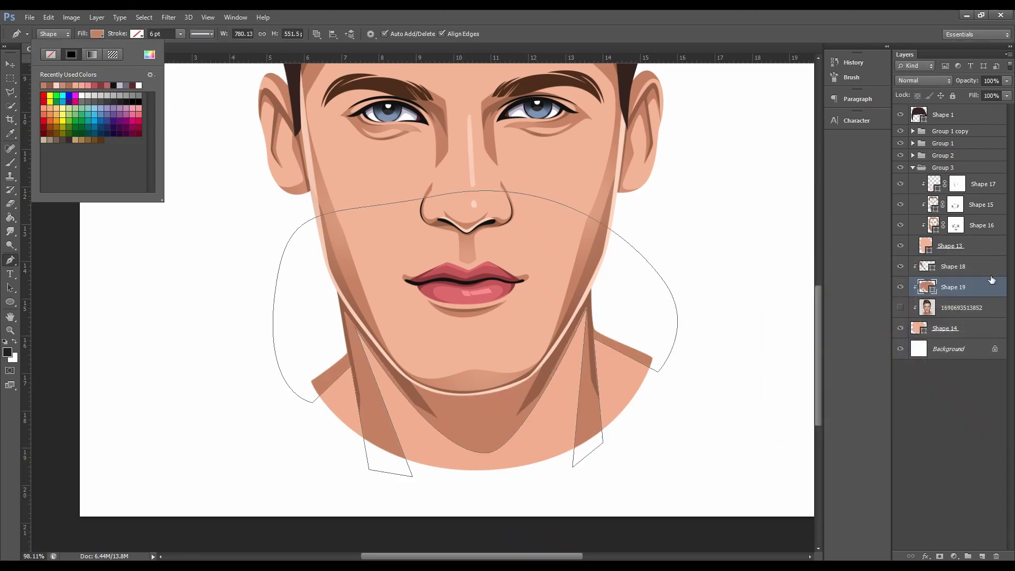
pyautogui.click(306, 37)
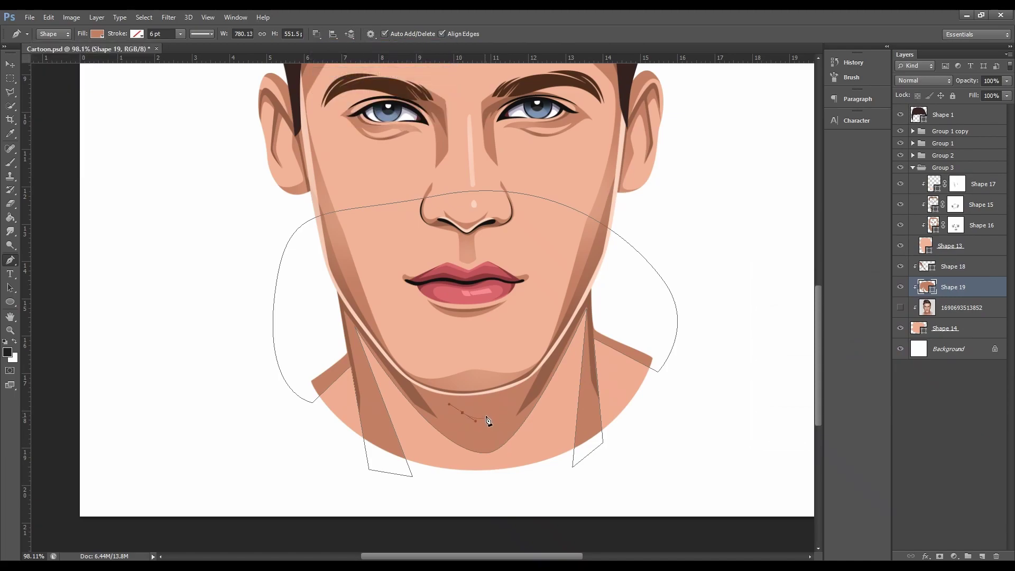
pyautogui.click(462, 412)
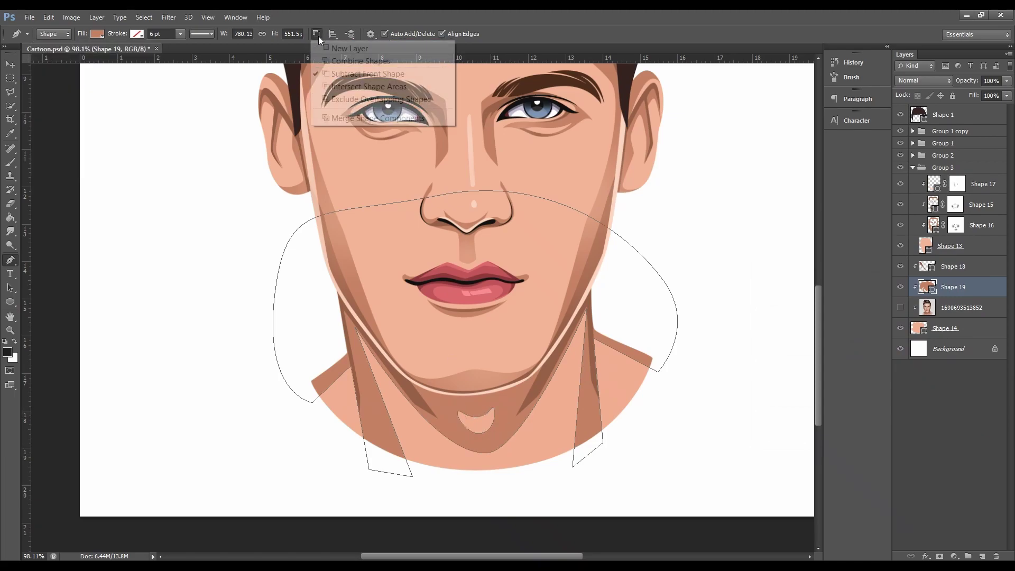
pyautogui.hotkey('alt', '[')
pyautogui.scroll(-3, 506, 411)
# Step: Mask Shape 18 and fade its neck shadows near the chin with a soft brush
pyautogui.press('b')
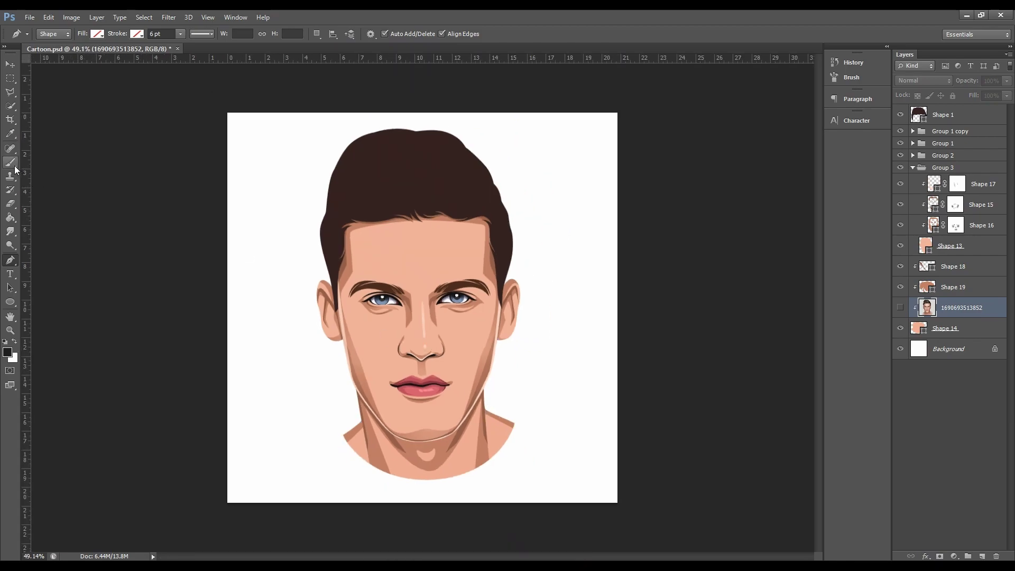
pyautogui.hotkey('alt', ']')
pyautogui.hotkey('alt', ']')
pyautogui.hotkey('ctrl', '\\')
pyautogui.press(']')
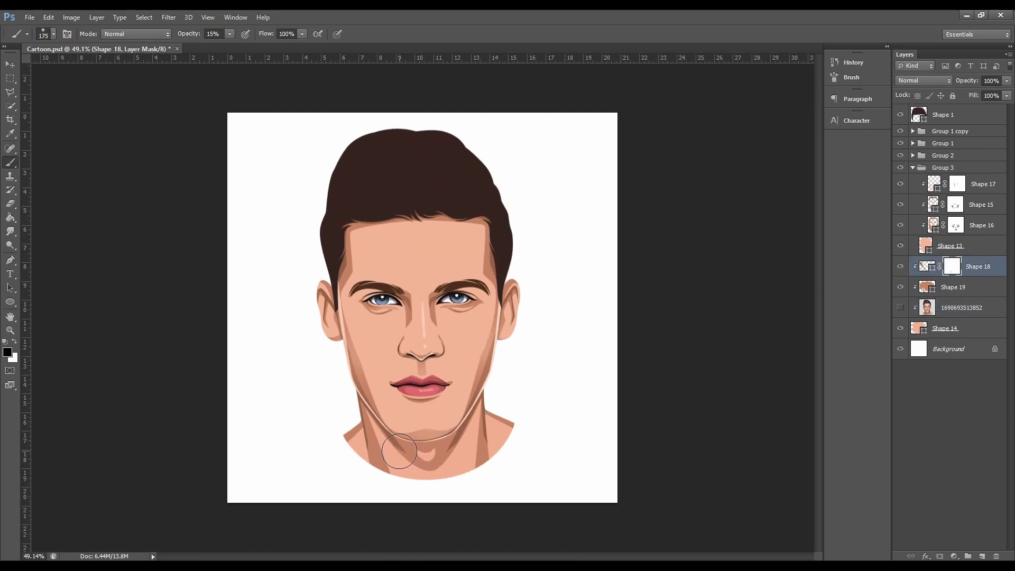
pyautogui.moveTo(399, 451); pyautogui.dragTo(373, 449)
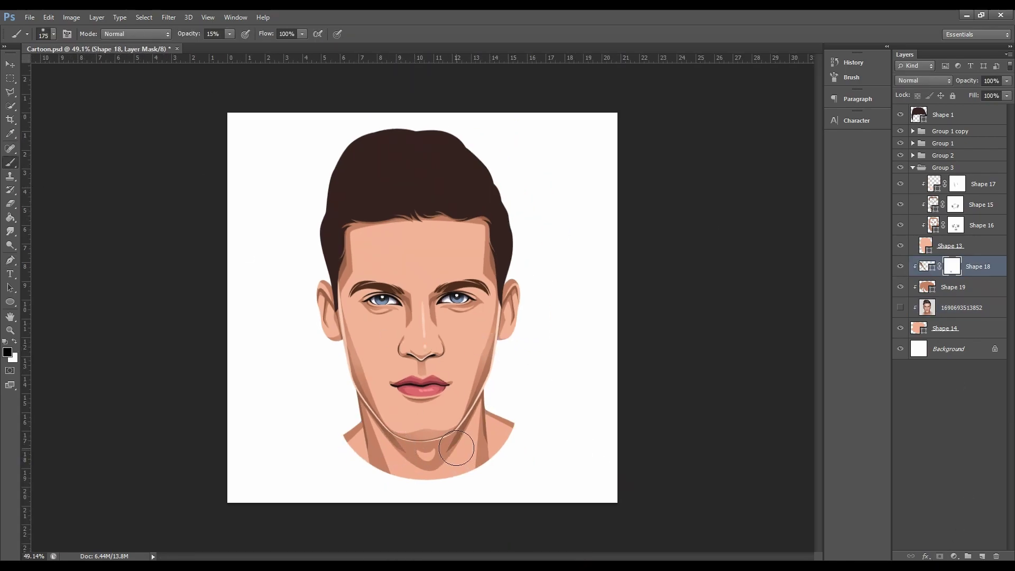
# Step: Mask Shape 19, soften the lower neck shadows, and move the photo layer to the top
pyautogui.click(930, 297)
pyautogui.click(939, 556)
pyautogui.press(']')
pyautogui.press(']')
pyautogui.press(']')
pyautogui.moveTo(381, 465); pyautogui.dragTo(398, 481)
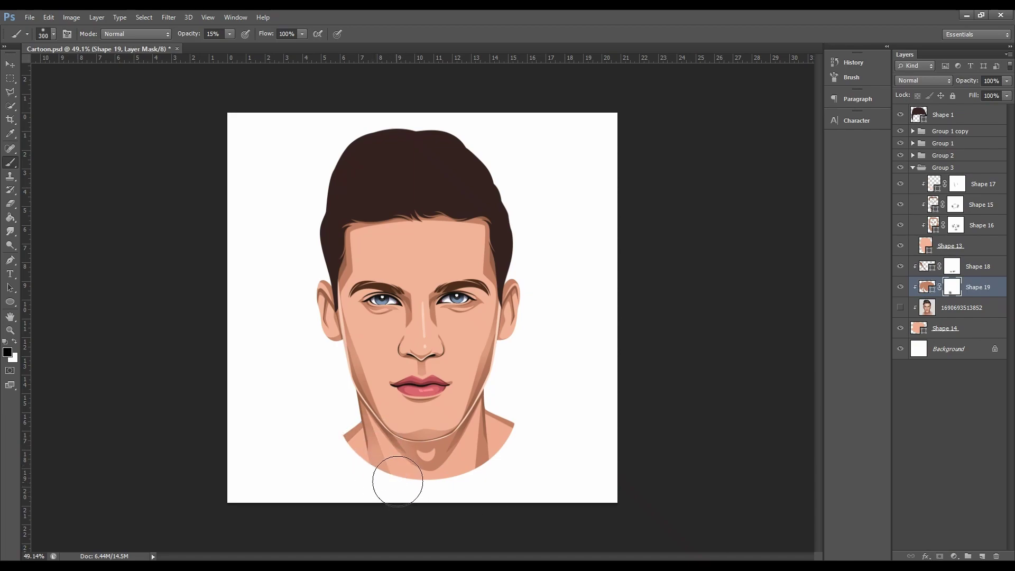
pyautogui.moveTo(480, 465); pyautogui.dragTo(486, 440)
pyautogui.press('[')
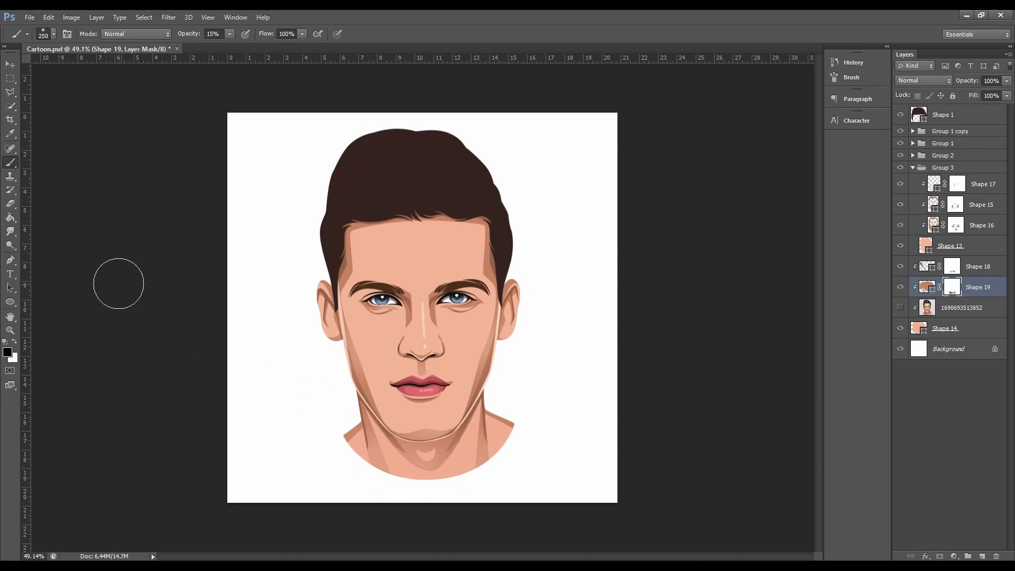
pyautogui.press('p')
pyautogui.moveTo(946, 308); pyautogui.dragTo(946, 109)
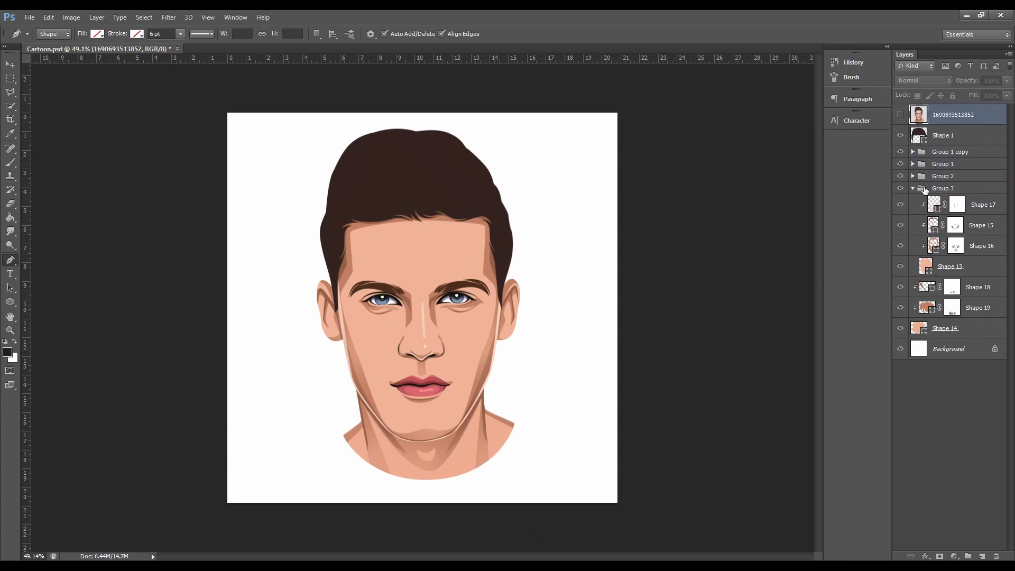
# Step: Clip the reference photo to the hair shape and add an empty layer above Shape 1
pyautogui.click(913, 188)
pyautogui.rightClick(951, 115)
pyautogui.click(893, 251)
pyautogui.click(946, 136)
pyautogui.hotkey('ctrl', 'alt', 'shift', 'n')
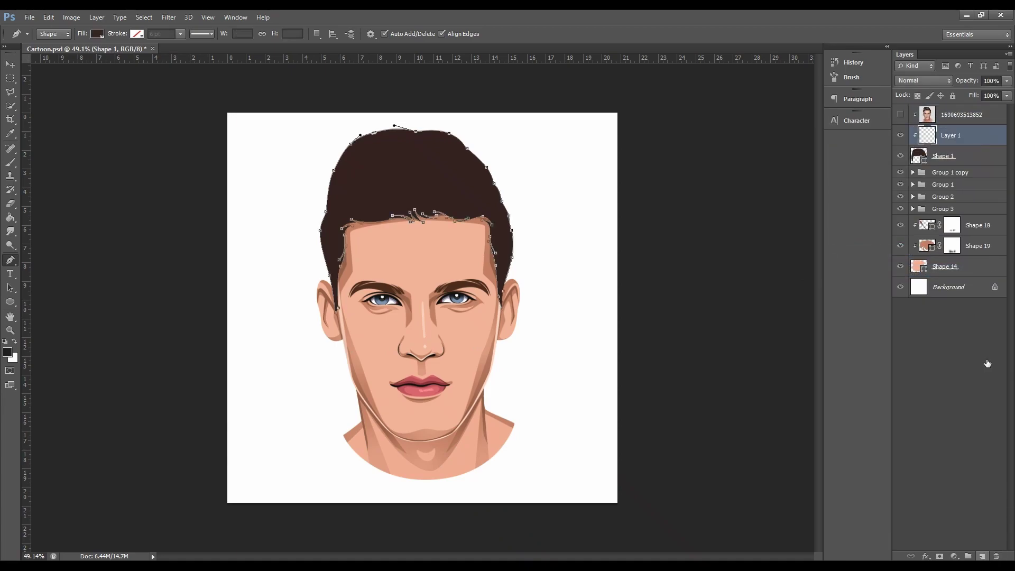
# Step: Move Shape 18 and the other neck layers into Group 3
pyautogui.click(945, 267)
pyautogui.keyDown('shift'); pyautogui.click(977, 225); pyautogui.keyUp('shift')
pyautogui.moveTo(978, 225); pyautogui.dragTo(942, 209)
pyautogui.click(950, 135)
pyautogui.click(900, 115)
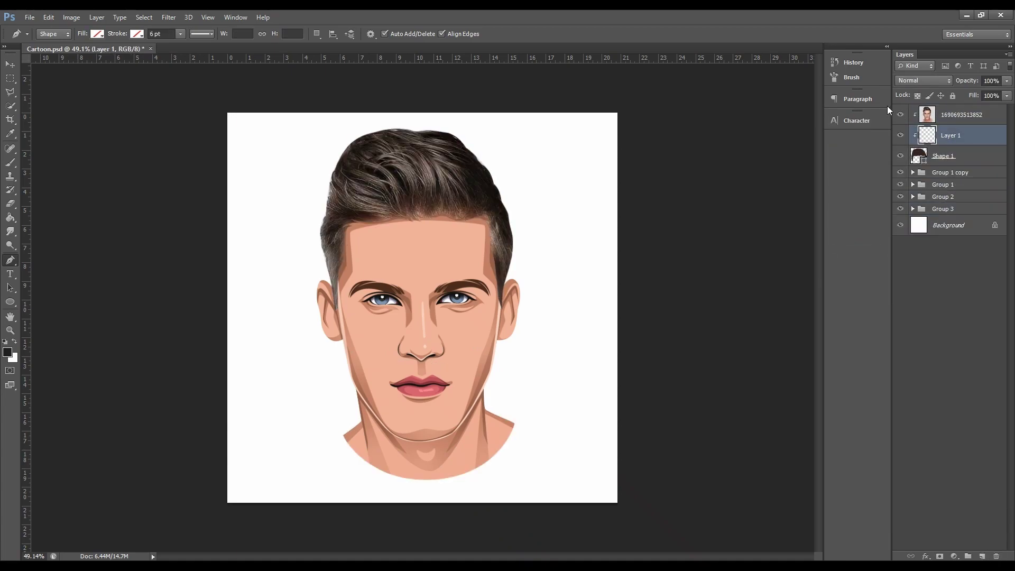
# Step: Begin a Shape 20 strand outline on the upper-left hair
pyautogui.scroll(5, 370, 222)
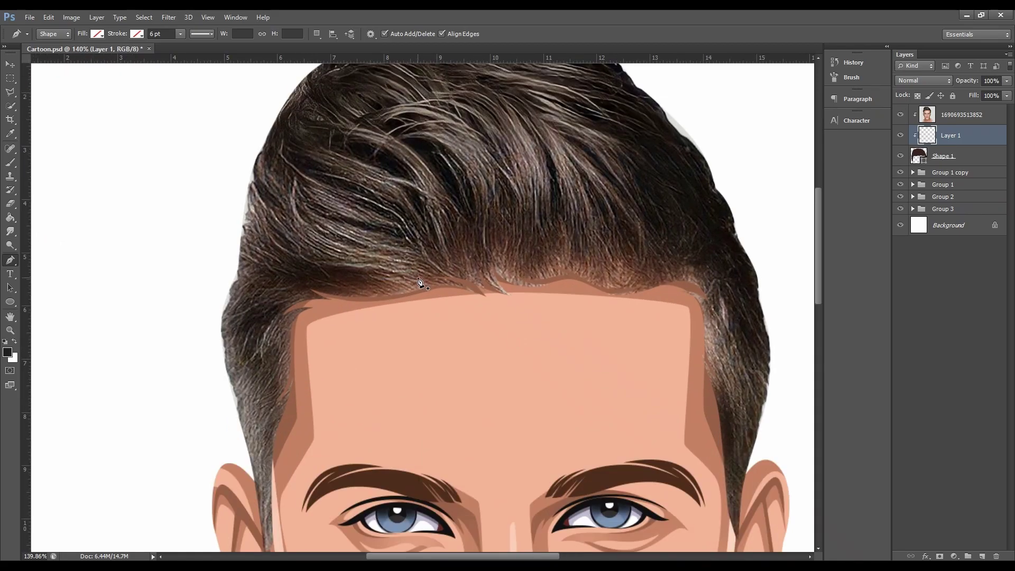
pyautogui.click(418, 279)
pyautogui.moveTo(351, 266); pyautogui.dragTo(285, 257)
pyautogui.click(264, 218)
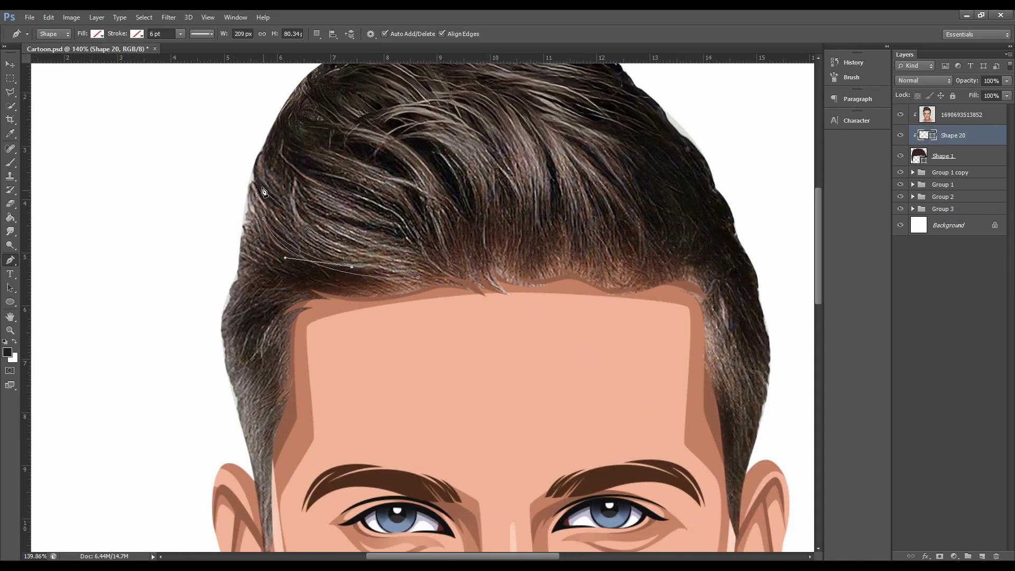
# Step: Extend the first hair strand along the hairline and close its outline
pyautogui.moveTo(266, 166); pyautogui.dragTo(278, 151)
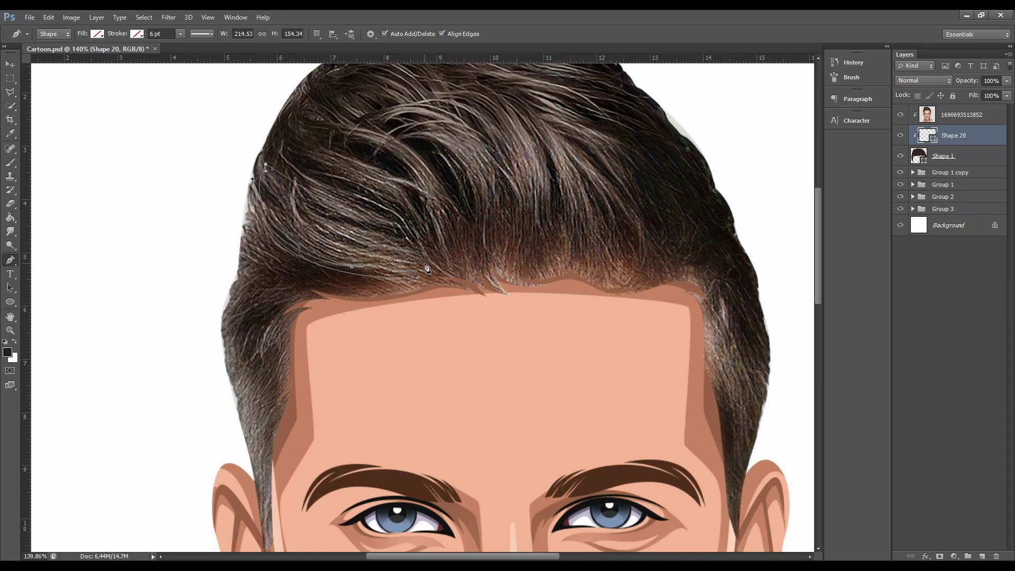
pyautogui.moveTo(271, 187); pyautogui.dragTo(245, 136)
pyautogui.click(323, 258)
pyautogui.click(426, 266)
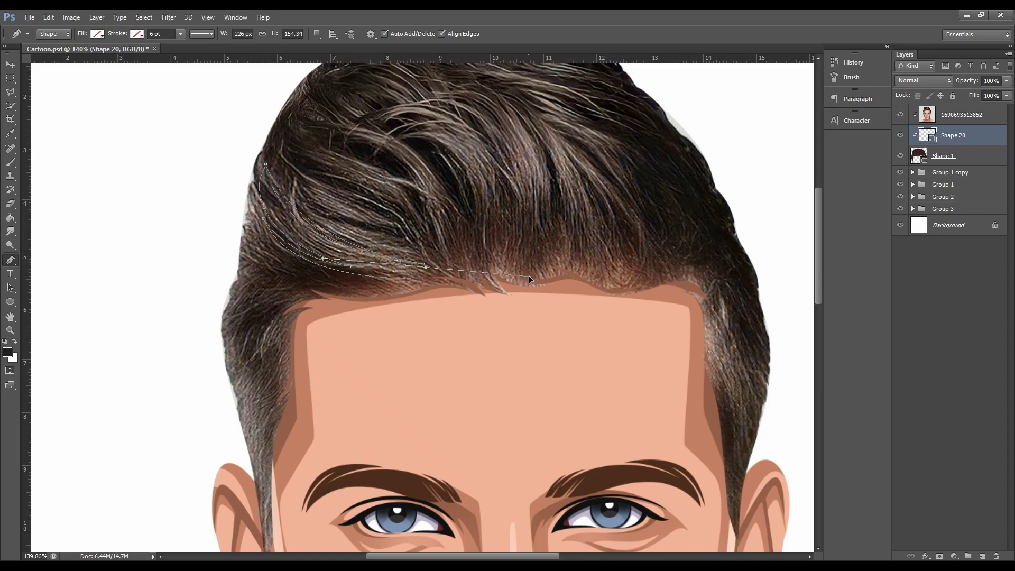
pyautogui.click(417, 278)
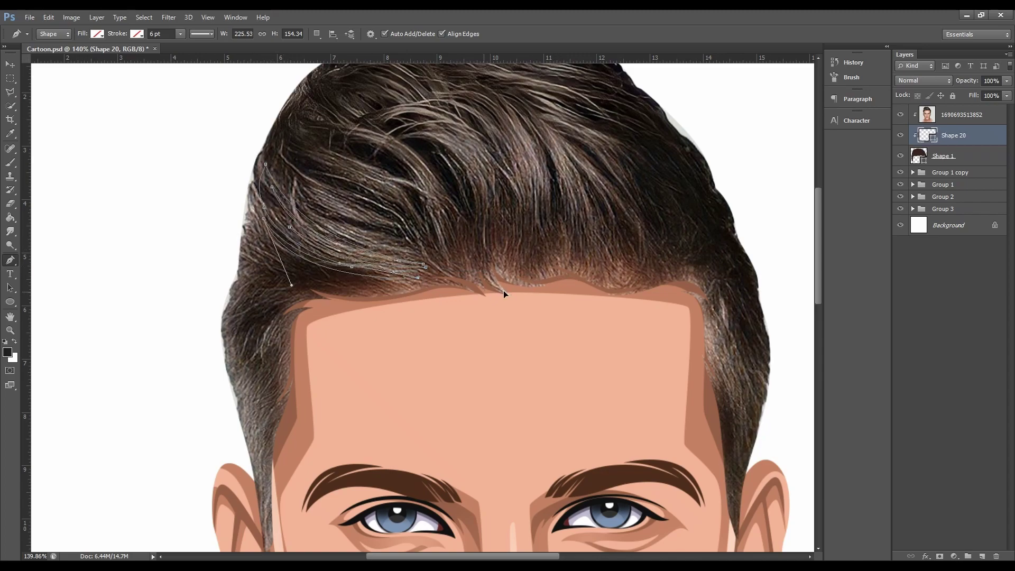
# Step: Switch to Combine Shapes and trace a second strand along a highlight
pyautogui.click(317, 33)
pyautogui.click(349, 61)
pyautogui.moveTo(285, 165); pyautogui.dragTo(267, 102)
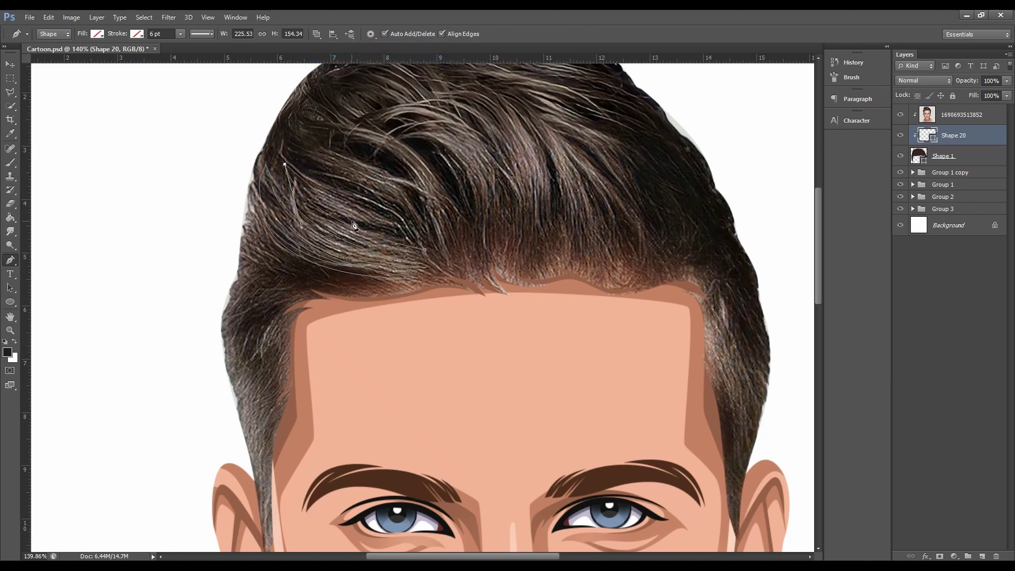
pyautogui.moveTo(362, 206)
pyautogui.mouseDown()
pyautogui.moveTo(412, 224)
pyautogui.moveTo(375, 227)
pyautogui.mouseUp()
pyautogui.click(429, 242)
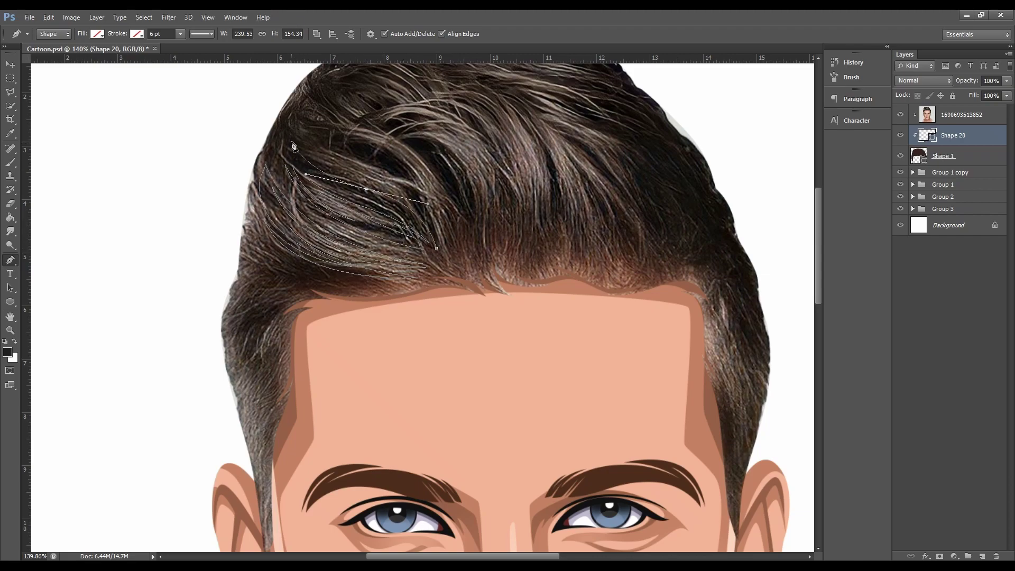
pyautogui.moveTo(291, 141); pyautogui.dragTo(370, 185)
pyautogui.scroll(-1, 364, 182)
pyautogui.moveTo(296, 115); pyautogui.dragTo(306, 74)
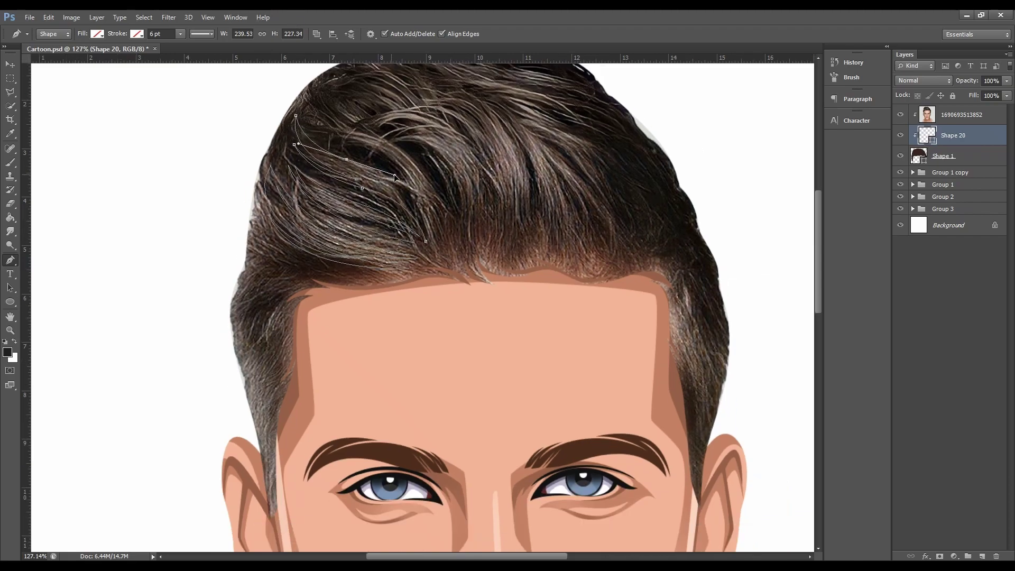
pyautogui.click(437, 239)
# Step: Trace a third strand along a light highlight, curving back toward its start
pyautogui.moveTo(306, 158)
pyautogui.mouseDown()
pyautogui.moveTo(346, 159)
pyautogui.moveTo(427, 277)
pyautogui.mouseUp()
pyautogui.moveTo(442, 241); pyautogui.dragTo(340, 128)
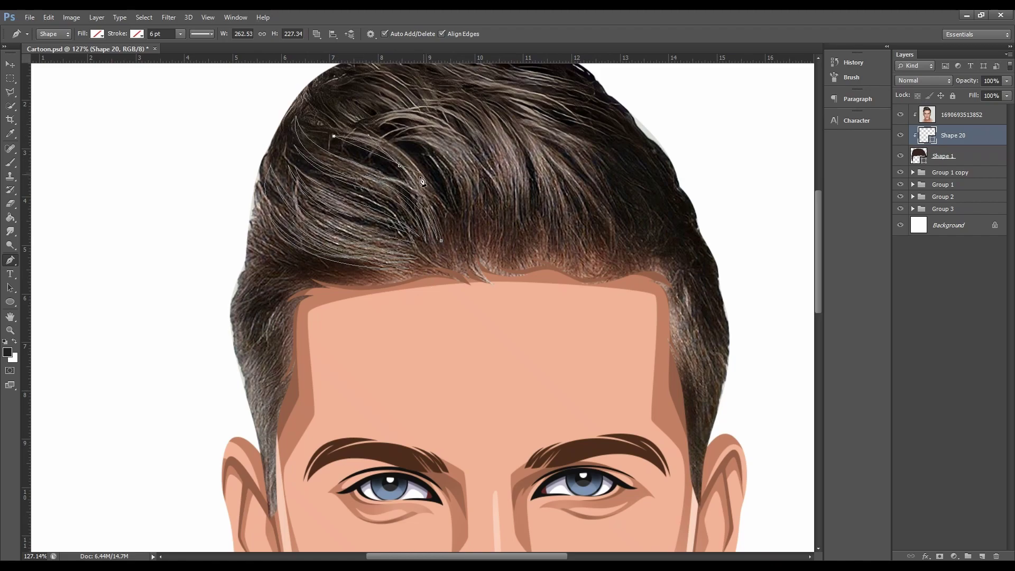
pyautogui.click(329, 131)
pyautogui.moveTo(401, 147); pyautogui.dragTo(438, 170)
pyautogui.click(453, 239)
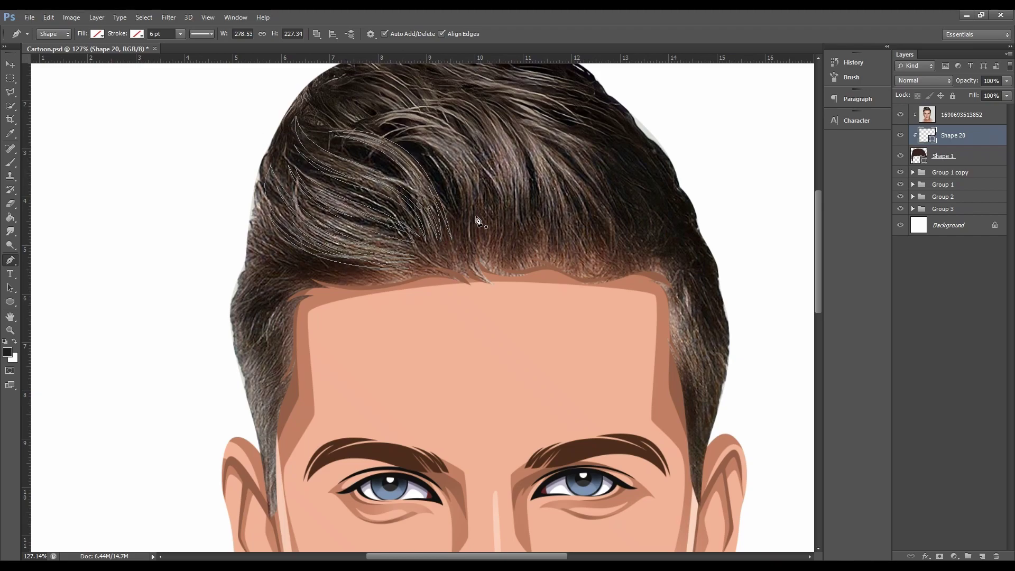
pyautogui.scroll(-1, 463, 217)
pyautogui.moveTo(379, 207); pyautogui.dragTo(485, 204)
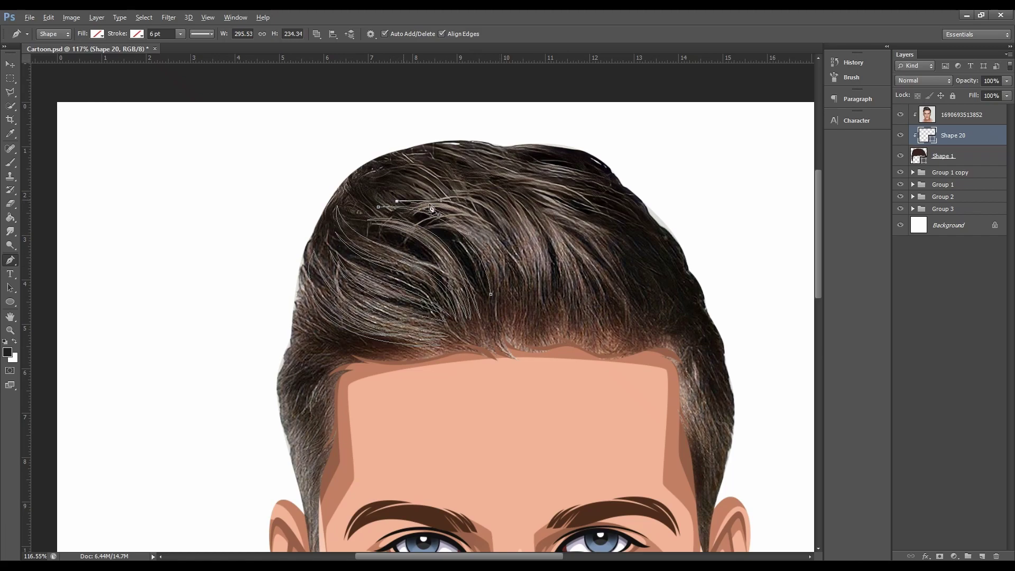
# Step: Extend the current strand downward and finish its path
pyautogui.moveTo(512, 315); pyautogui.dragTo(503, 327)
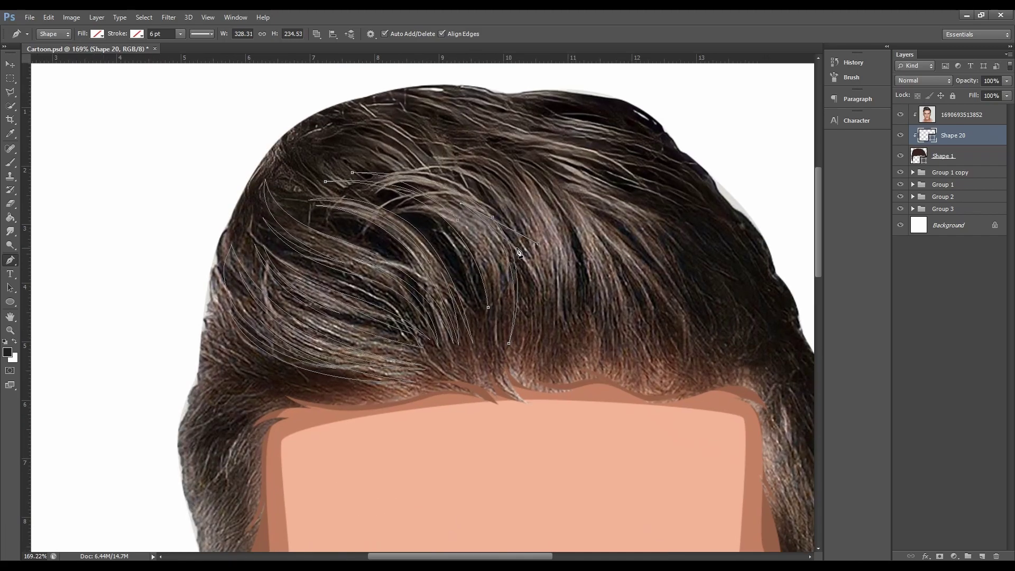
pyautogui.scroll(3, 503, 327)
pyautogui.click(492, 367)
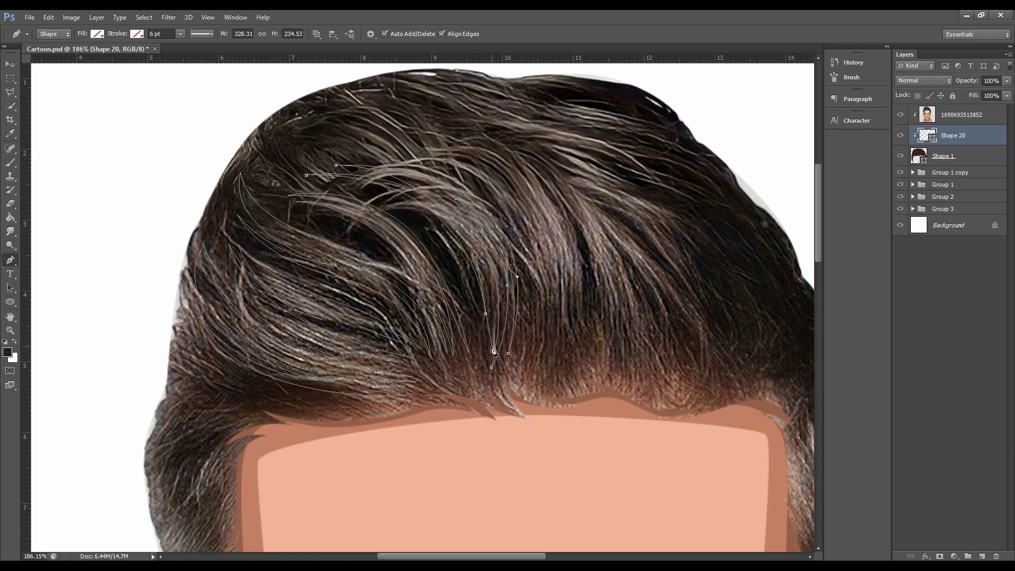
pyautogui.press('Return')
# Step: Trace a strand from the hairline up into the upper-left hair and back down
pyautogui.click(545, 312)
pyautogui.moveTo(518, 197); pyautogui.dragTo(507, 180)
pyautogui.moveTo(388, 130); pyautogui.dragTo(367, 127)
pyautogui.click(339, 131)
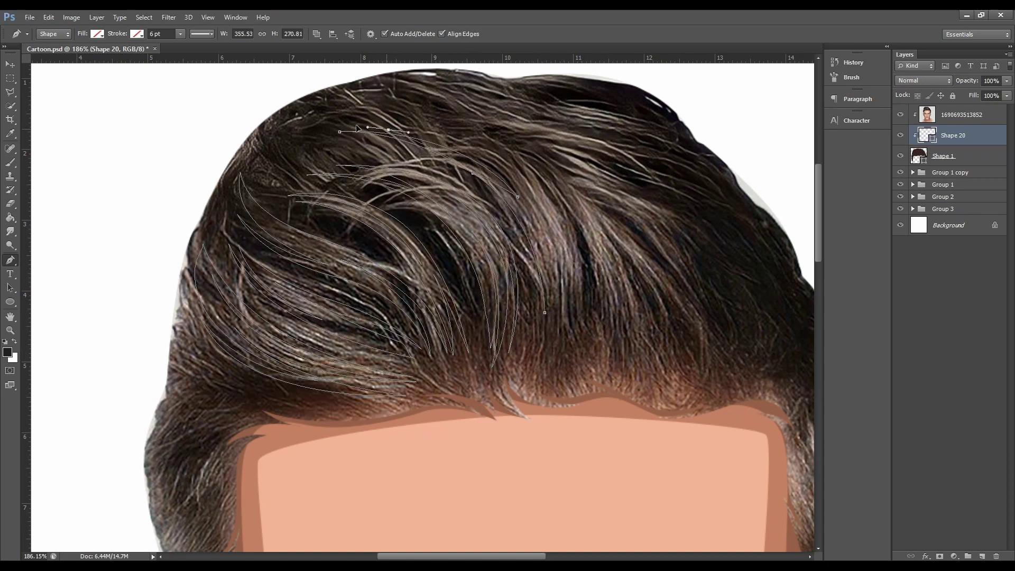
pyautogui.moveTo(508, 161); pyautogui.dragTo(559, 172)
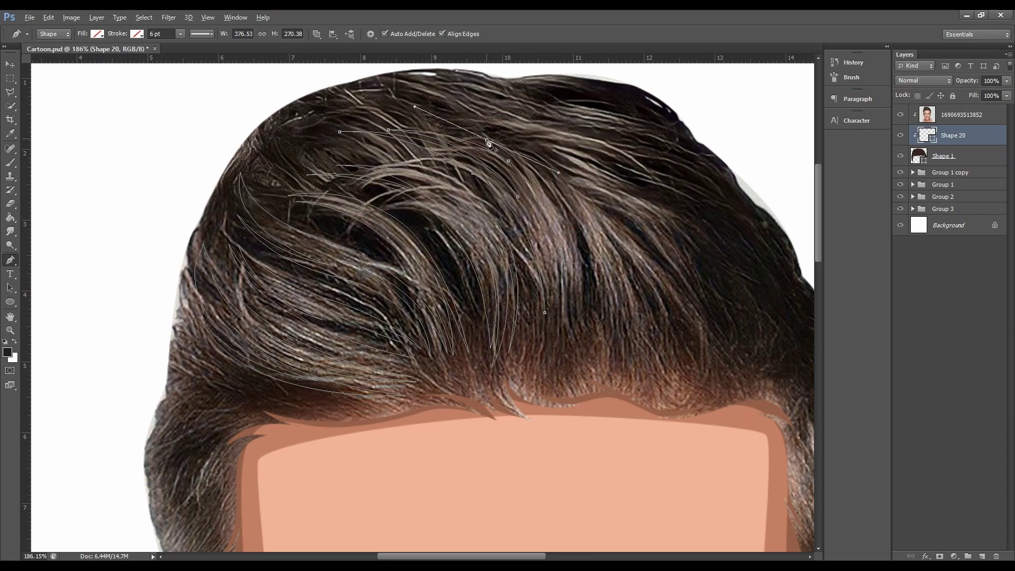
pyautogui.moveTo(576, 345); pyautogui.dragTo(587, 258)
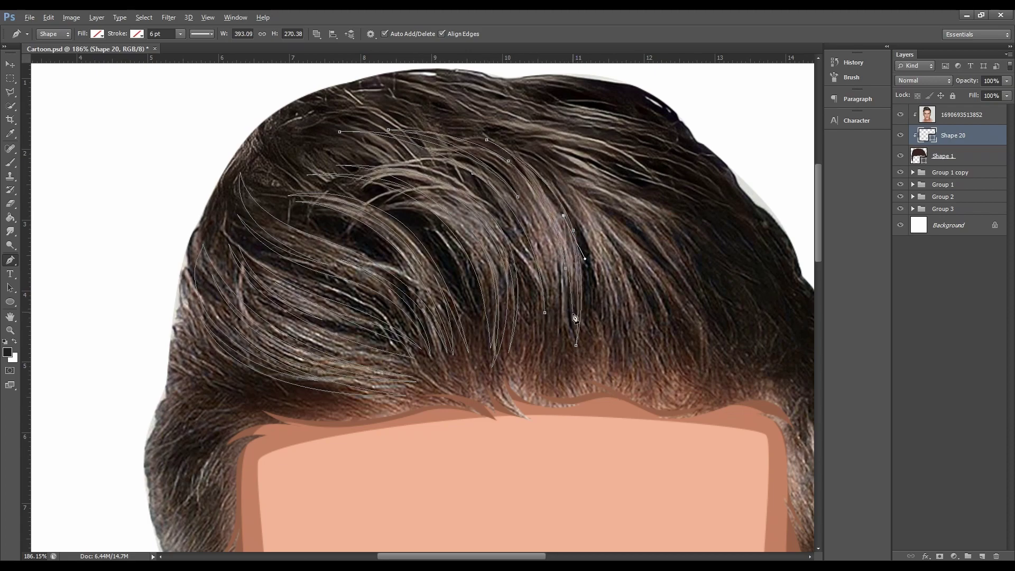
pyautogui.moveTo(559, 406); pyautogui.dragTo(567, 382)
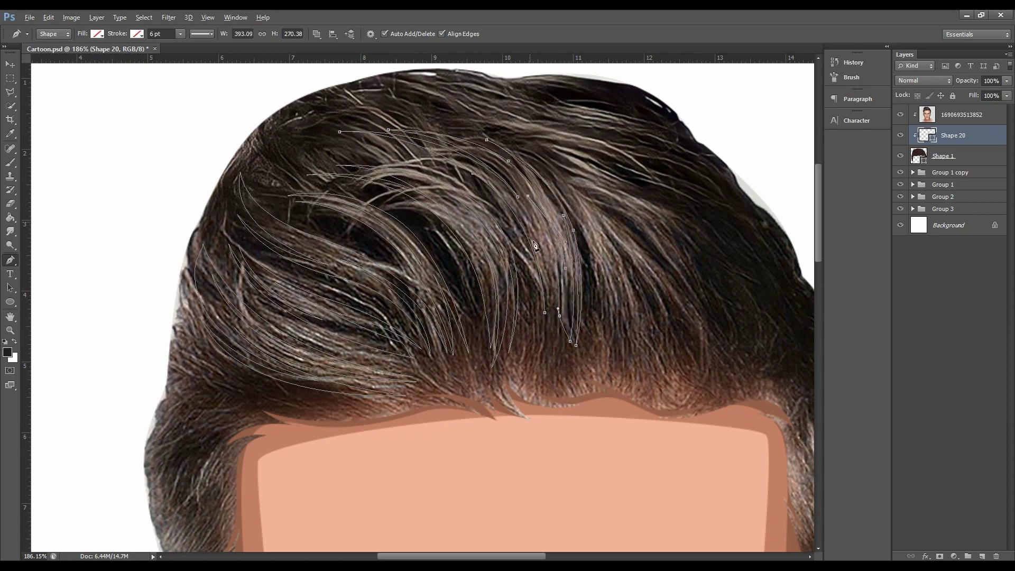
pyautogui.press('Escape')
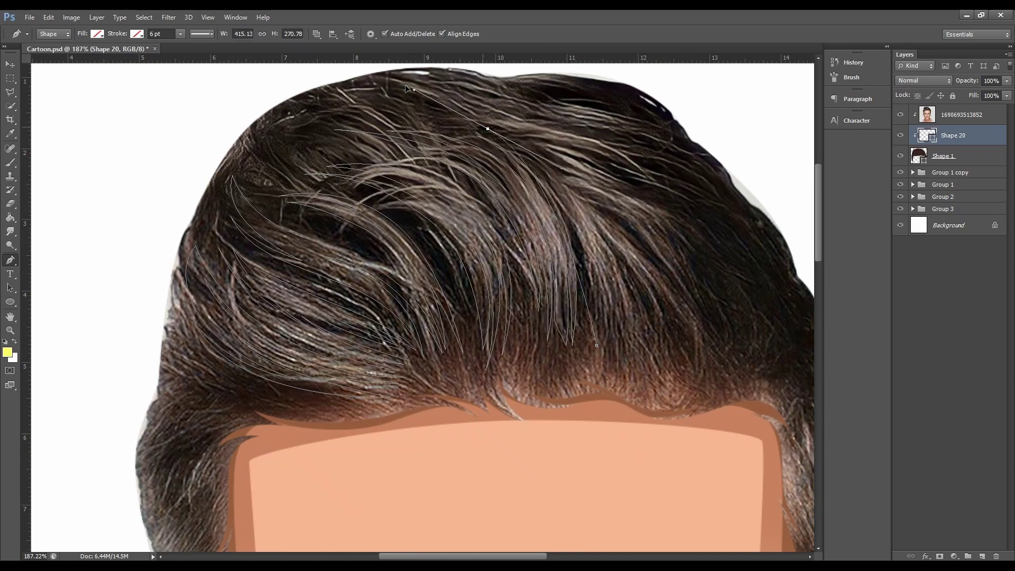
# Step: Trace a curved strand across the upper hair to the right hairline with sharp tips
pyautogui.moveTo(488, 128); pyautogui.dragTo(617, 182)
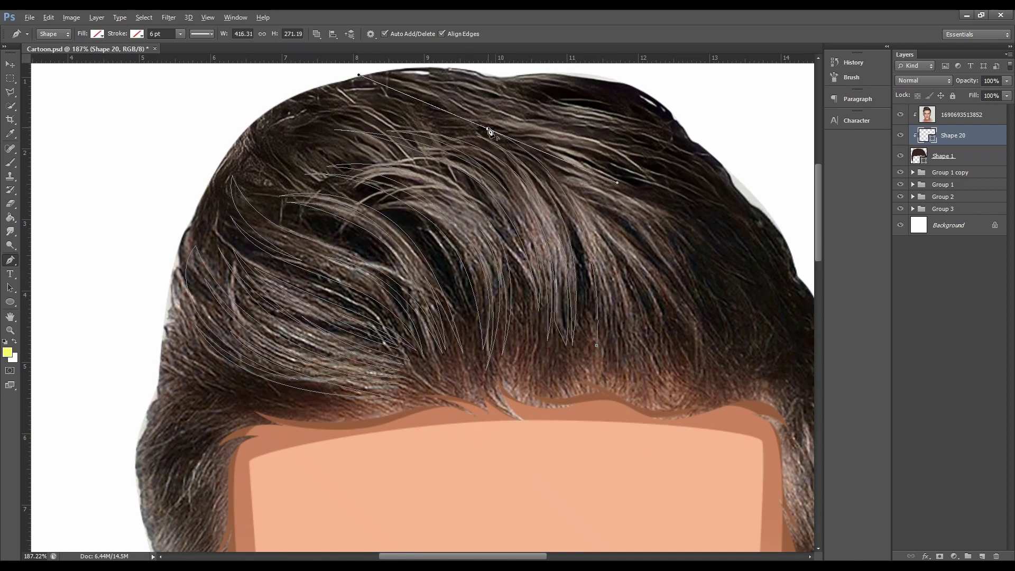
pyautogui.moveTo(712, 284); pyautogui.dragTo(774, 418)
pyautogui.keyDown('alt'); pyautogui.click(712, 284); pyautogui.keyUp('alt')
pyautogui.click(548, 154)
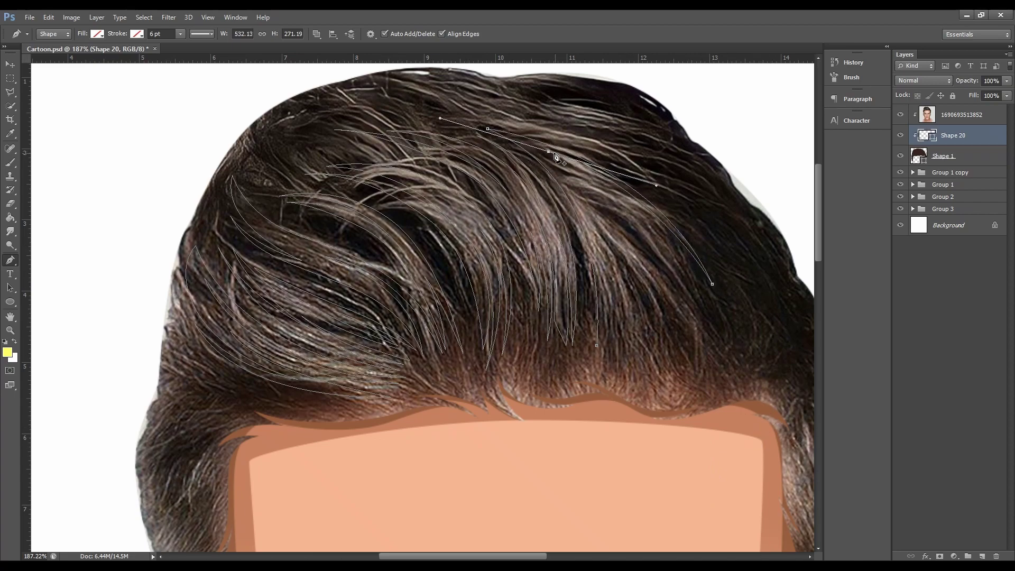
pyautogui.moveTo(704, 360); pyautogui.dragTo(701, 507)
pyautogui.keyDown('alt'); pyautogui.click(704, 360); pyautogui.keyUp('alt')
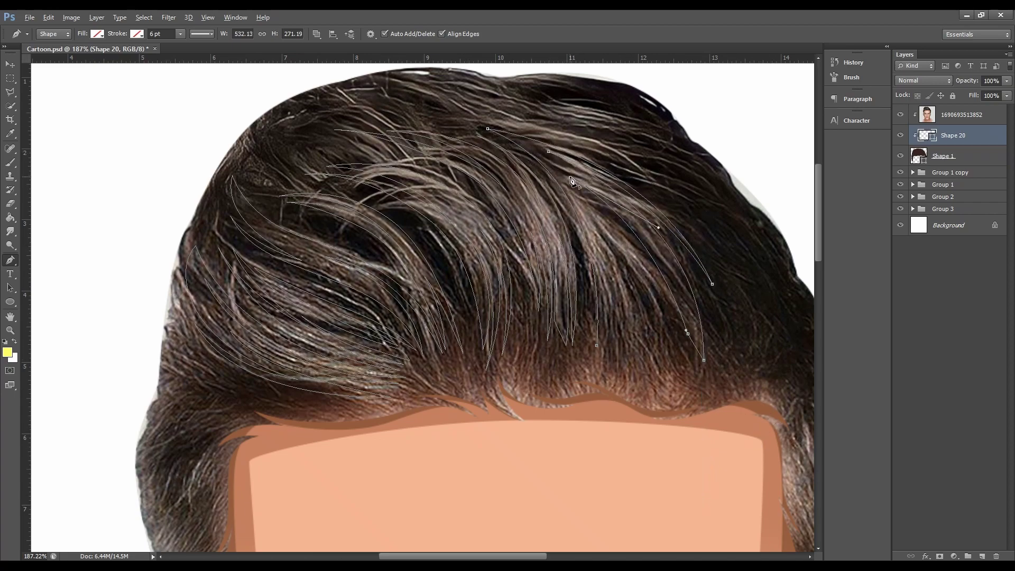
pyautogui.moveTo(671, 341); pyautogui.dragTo(677, 452)
pyautogui.keyDown('alt'); pyautogui.click(671, 342); pyautogui.keyUp('alt')
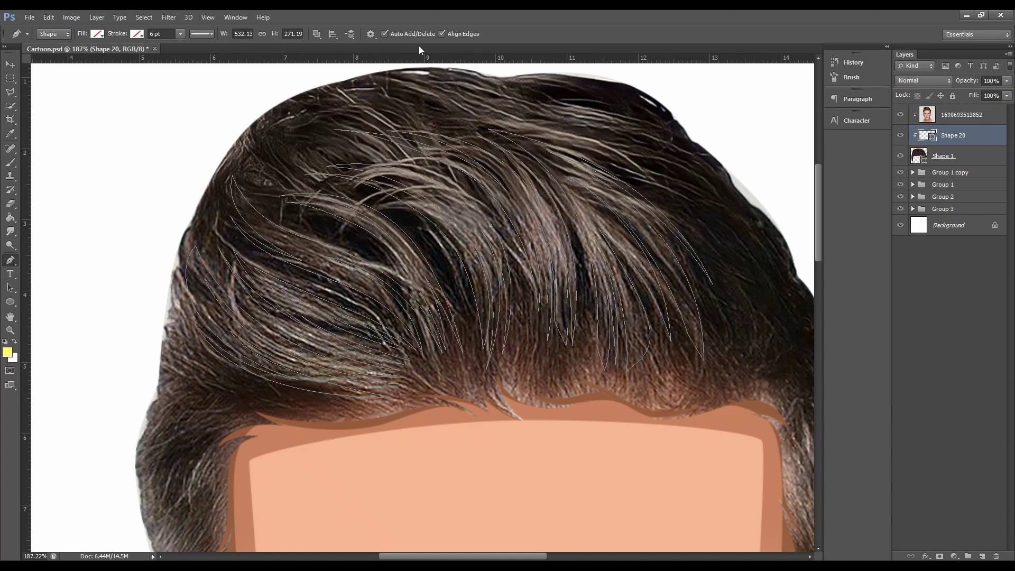
# Step: Draw a closed strand shape with the Pen tool along the hair's right edge
pyautogui.click(688, 226)
pyautogui.click(385, 111)
pyautogui.moveTo(604, 146); pyautogui.dragTo(700, 198)
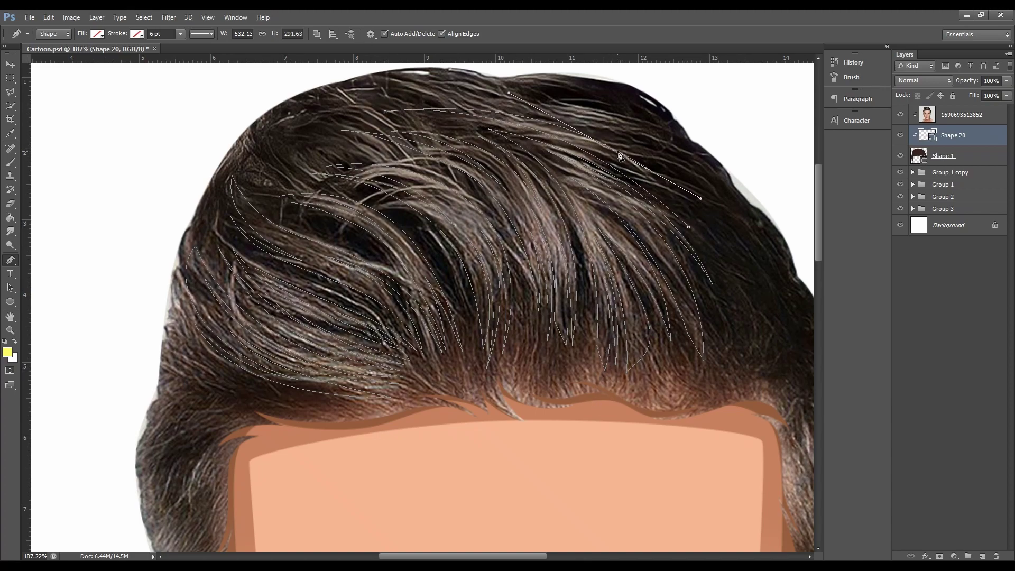
pyautogui.click(742, 227)
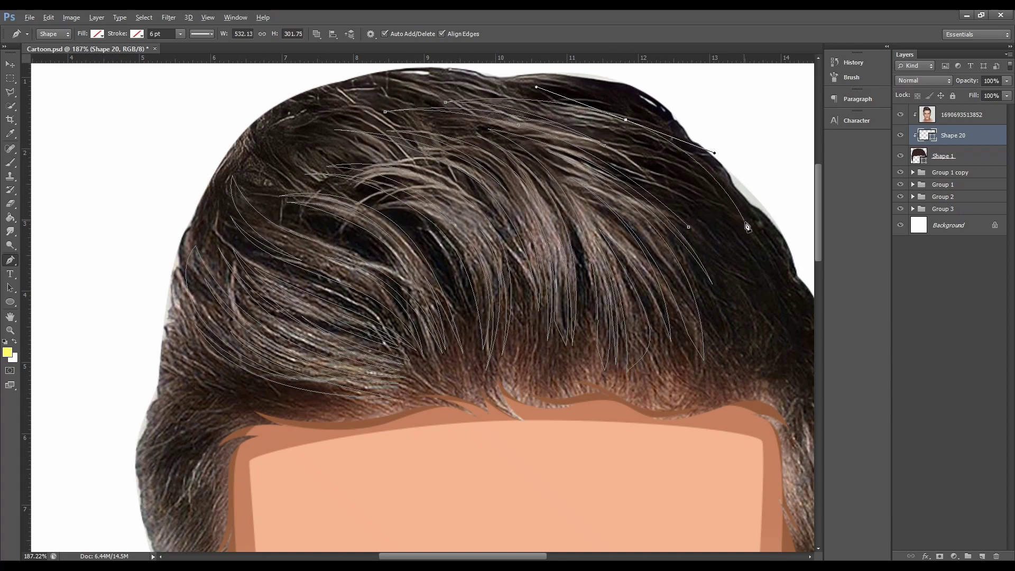
pyautogui.moveTo(625, 119); pyautogui.dragTo(573, 118)
pyautogui.click(626, 143)
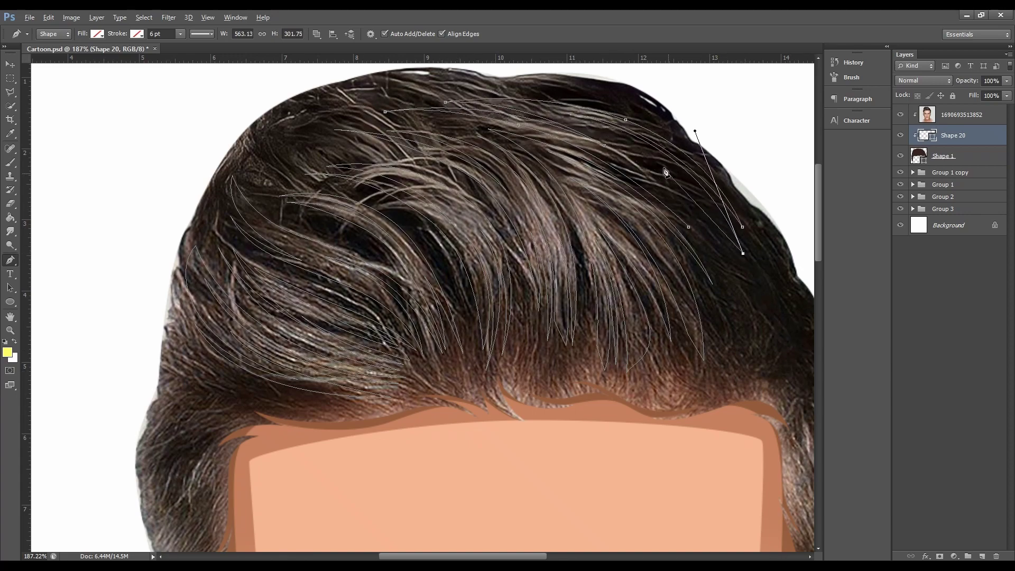
pyautogui.click(743, 253)
pyautogui.moveTo(721, 226); pyautogui.dragTo(734, 252)
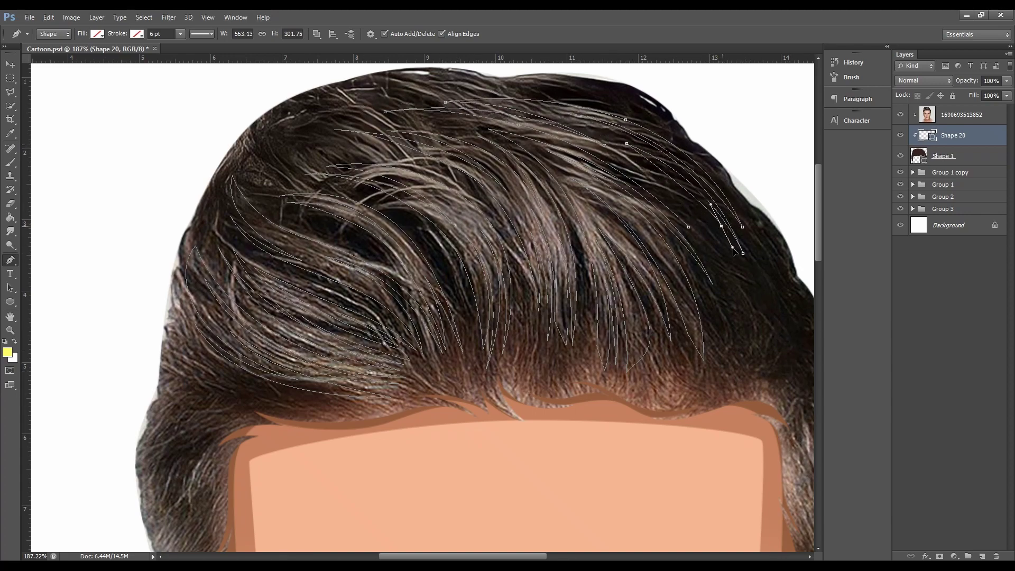
pyautogui.click(632, 164)
pyautogui.moveTo(688, 227); pyautogui.dragTo(705, 265)
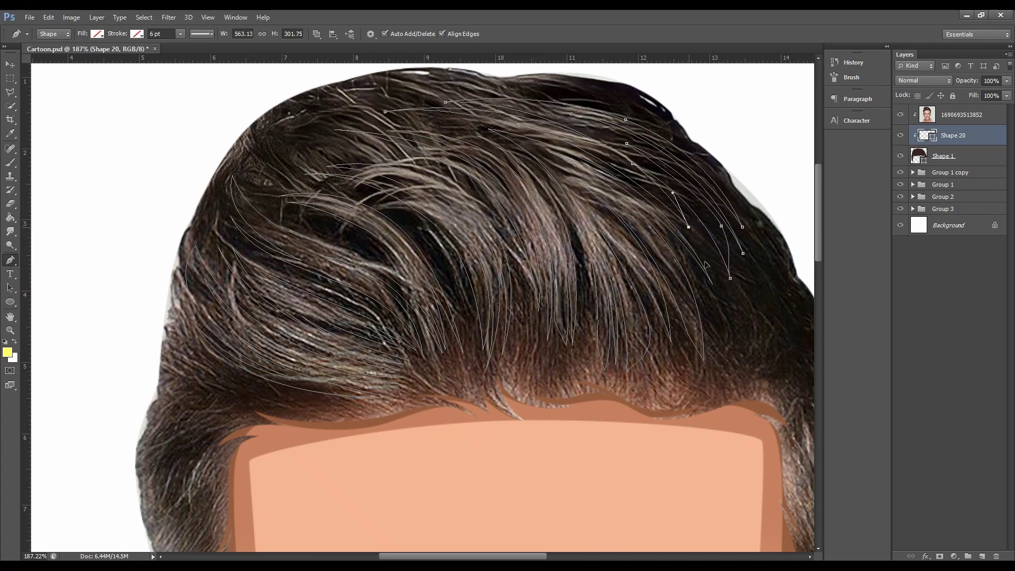
# Step: Trace another closed strand shape across the top of the crown, then zoom out
pyautogui.click(498, 95)
pyautogui.moveTo(300, 143); pyautogui.dragTo(364, 81)
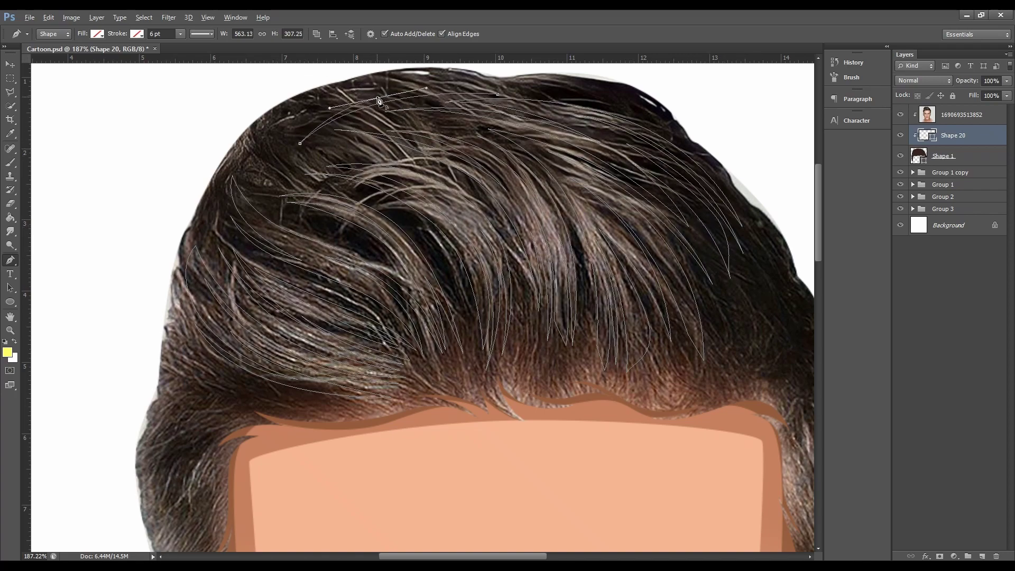
pyautogui.moveTo(277, 159); pyautogui.dragTo(251, 213)
pyautogui.click(362, 80)
pyautogui.moveTo(396, 80); pyautogui.dragTo(482, 70)
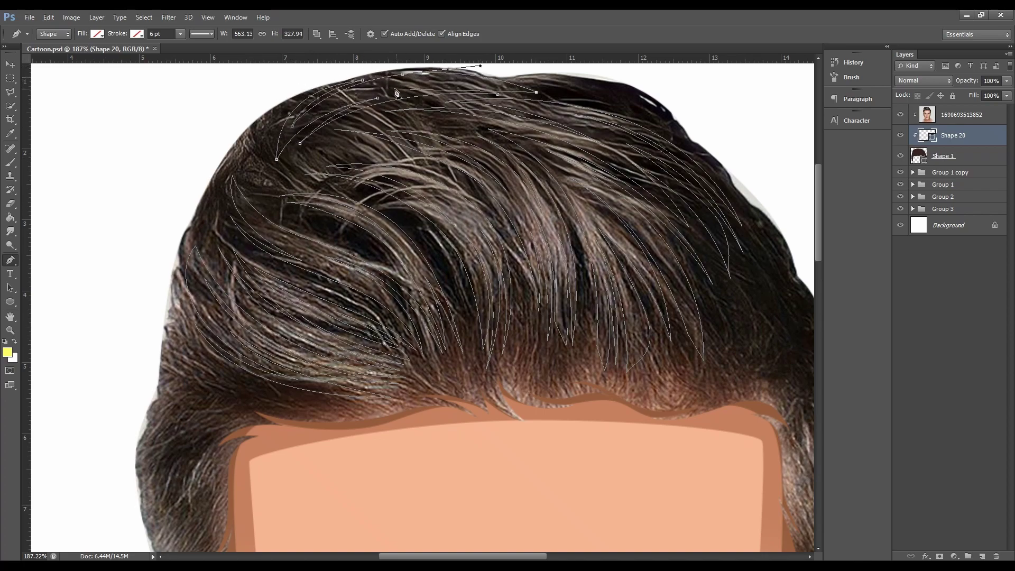
pyautogui.click(370, 92)
pyautogui.moveTo(530, 96); pyautogui.dragTo(539, 100)
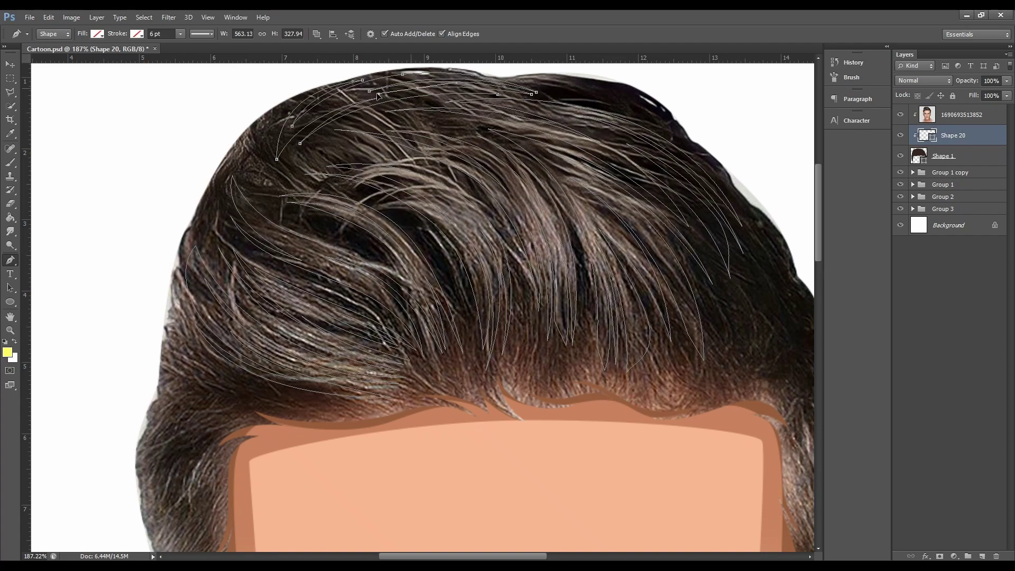
pyautogui.scroll(-5, 511, 102)
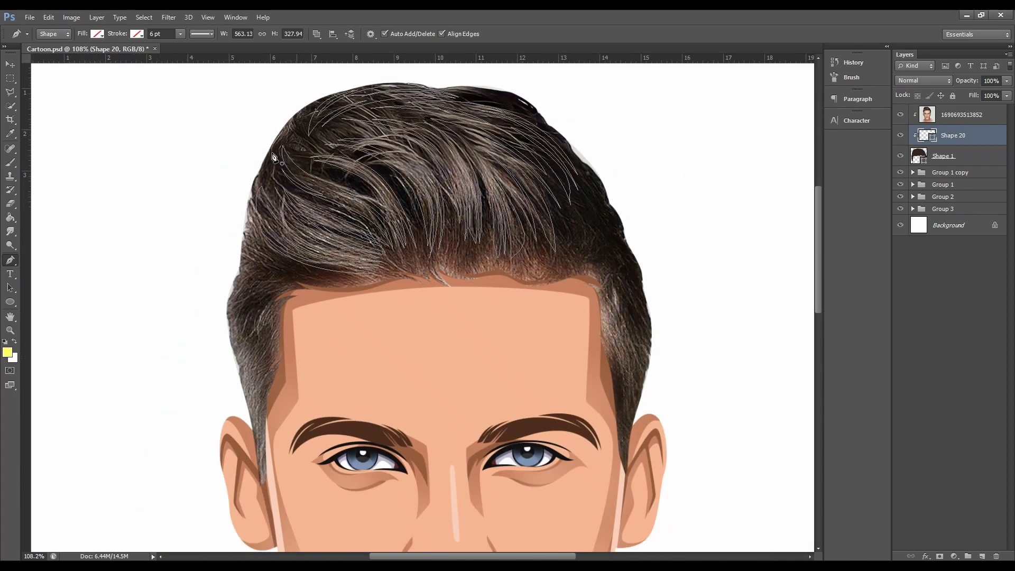
# Step: Give the strand shapes a dark brown fill from the Fill colour chooser
pyautogui.click(93, 35)
pyautogui.click(158, 40)
pyautogui.click(806, 388)
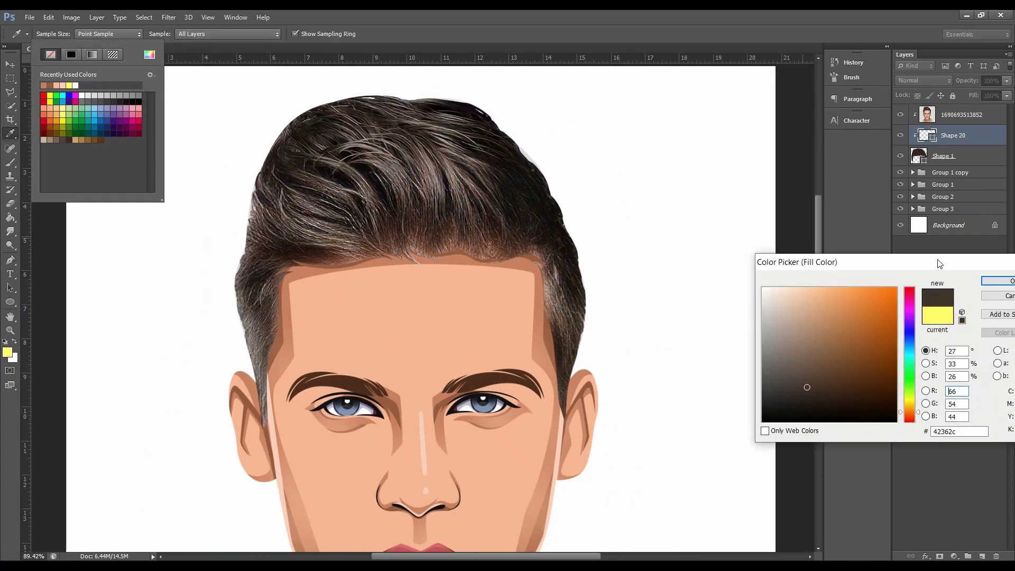
pyautogui.click(999, 280)
# Step: Hide the photo reference and recolour Shape 20 to muted brown #55493f
pyautogui.click(901, 114)
pyautogui.scroll(-3, 535, 127)
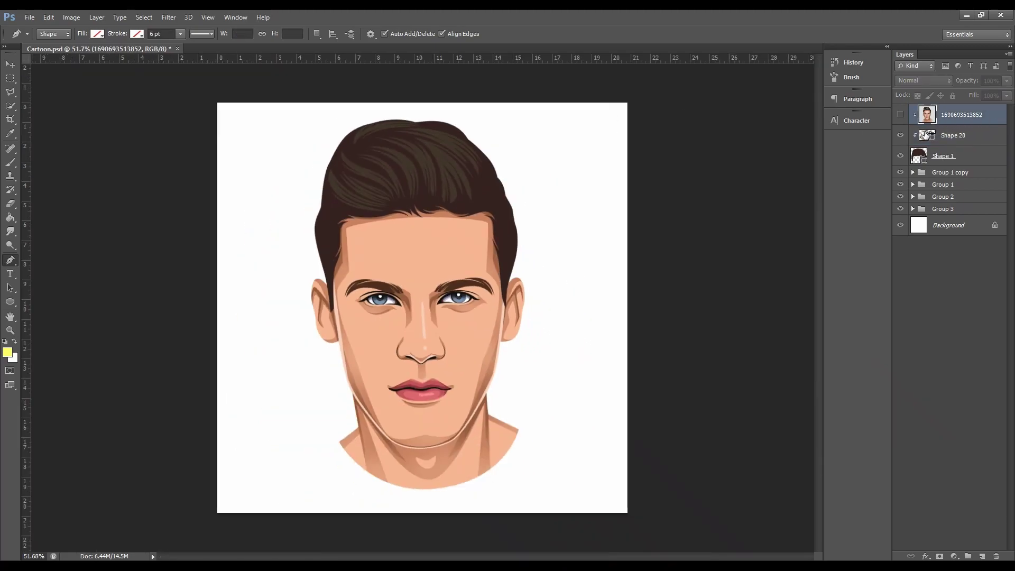
pyautogui.doubleClick(926, 135)
pyautogui.click(801, 380)
pyautogui.moveTo(801, 380); pyautogui.dragTo(797, 377)
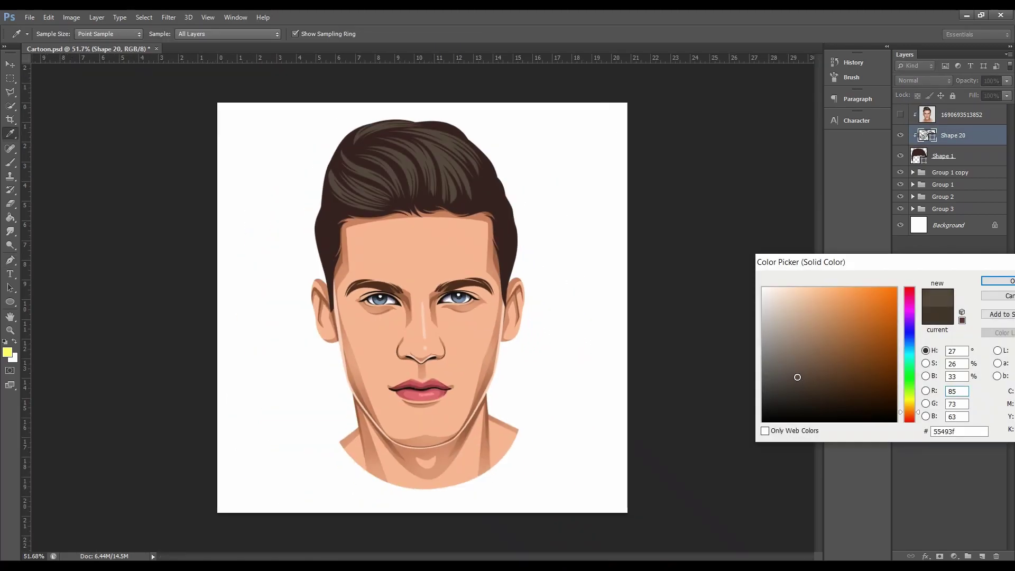
pyautogui.click(1004, 284)
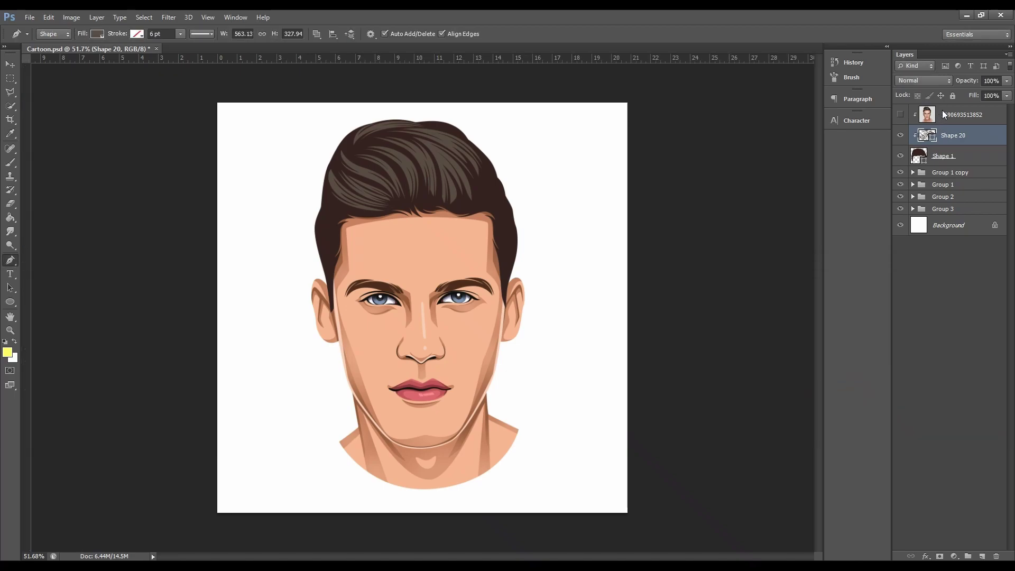